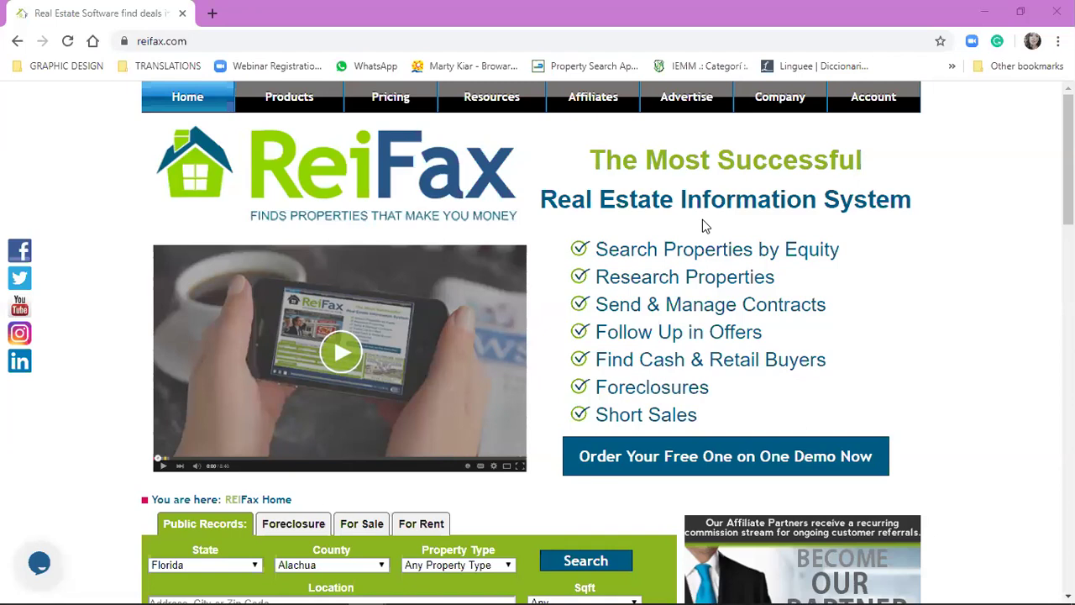
- Enter the member Control Panel through Account > Settings and bring up the property Search form
{"action": "mouse_move", "coordinate": [887, 96]}
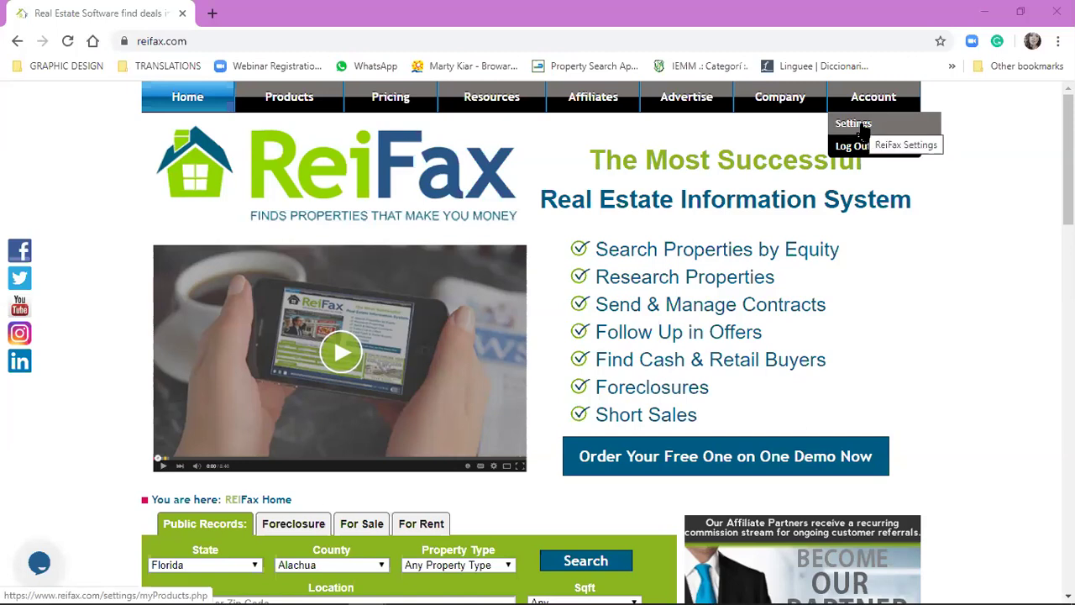
{"action": "left_click", "coordinate": [861, 128]}
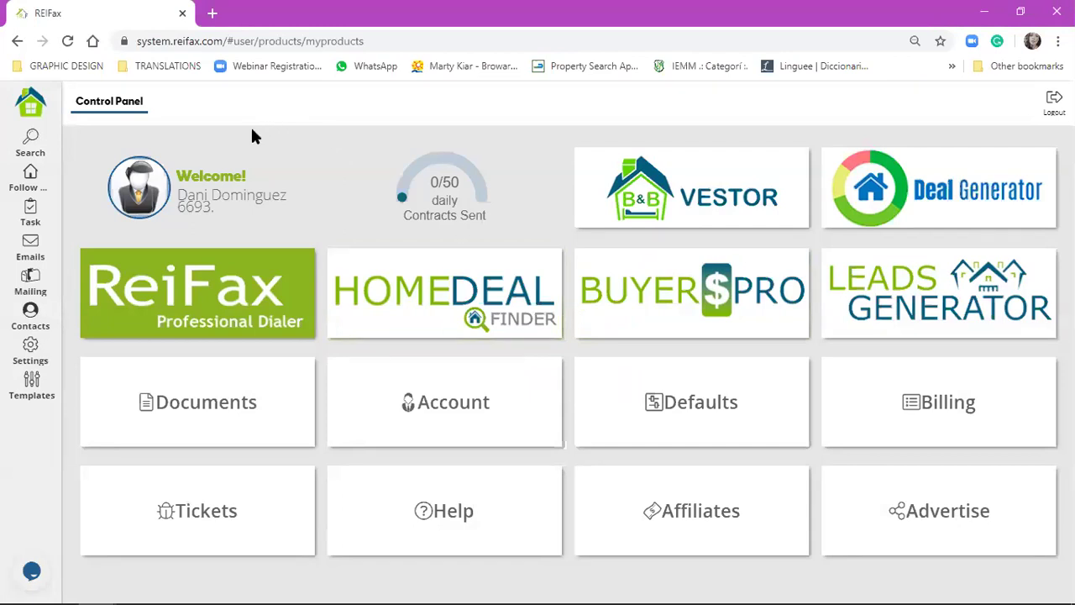
{"action": "left_click", "coordinate": [39, 156]}
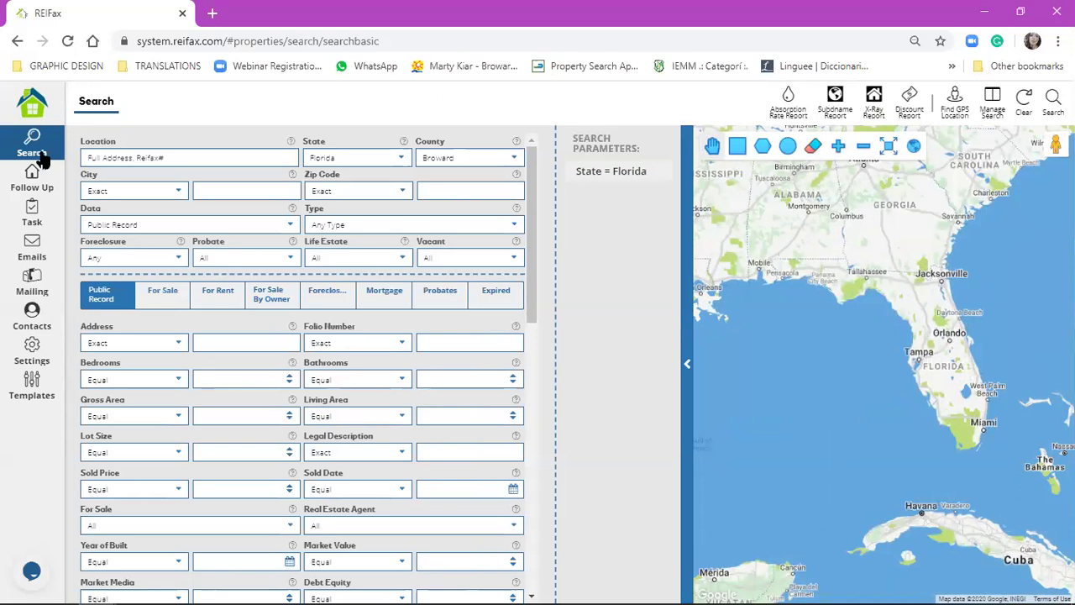
- Set the search to zip code 33325, Single Family type, and For Sale data
{"action": "left_click", "coordinate": [476, 191]}
{"action": "type", "text": "33325"}
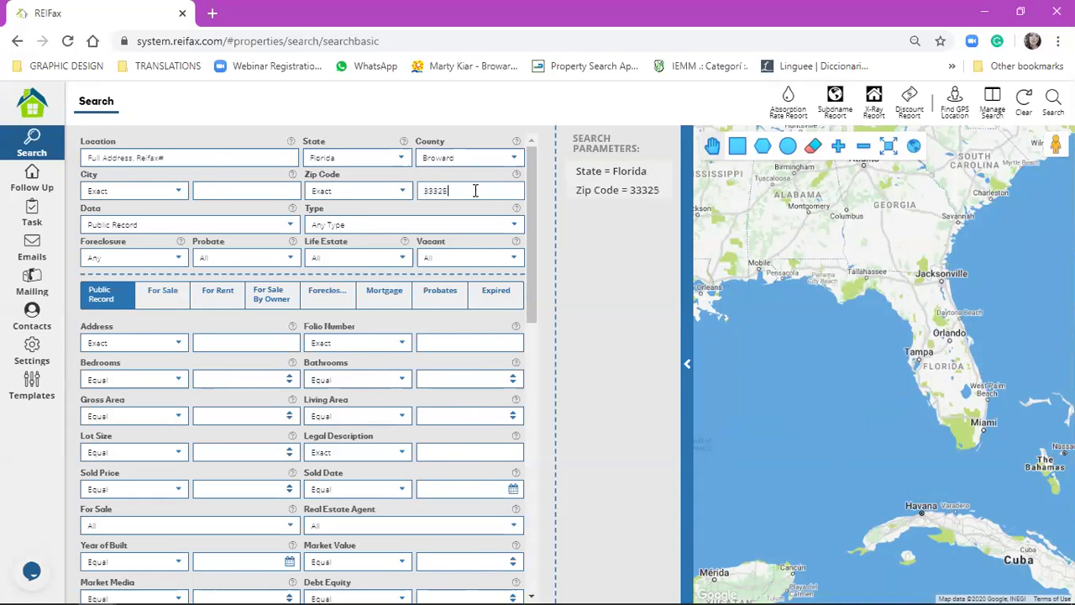
{"action": "left_click", "coordinate": [472, 224]}
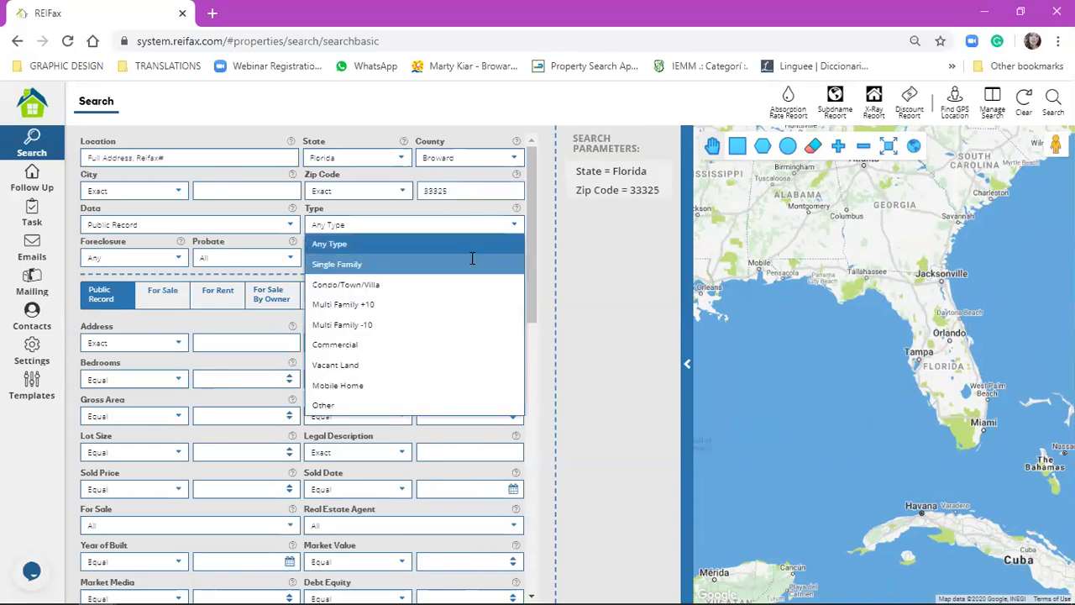
{"action": "left_click", "coordinate": [473, 252]}
{"action": "left_click", "coordinate": [252, 222]}
{"action": "left_click", "coordinate": [239, 237]}
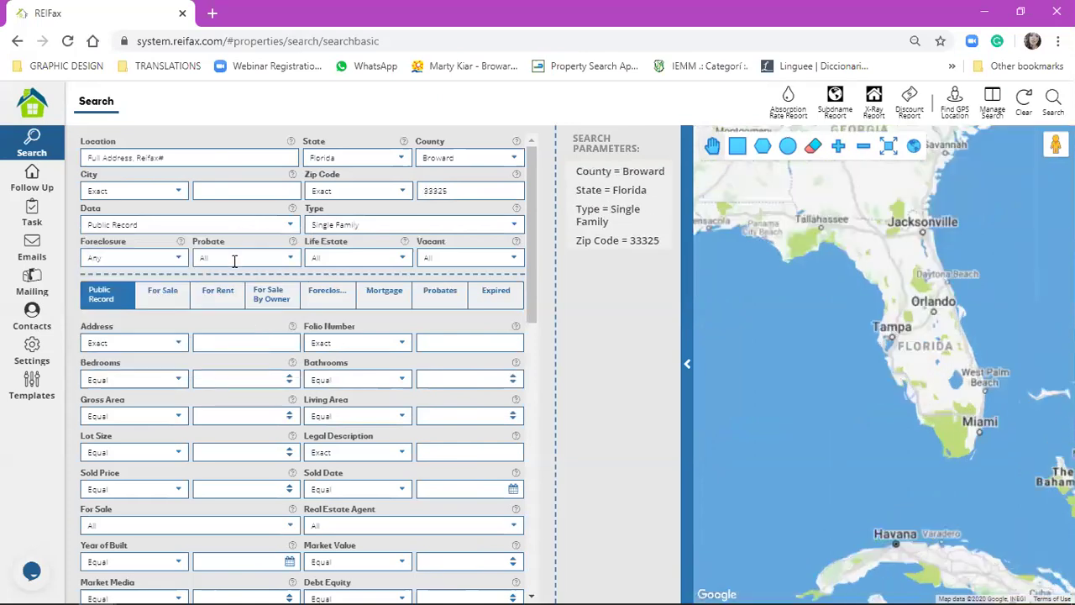
{"action": "left_click", "coordinate": [240, 225]}
{"action": "left_click", "coordinate": [238, 263]}
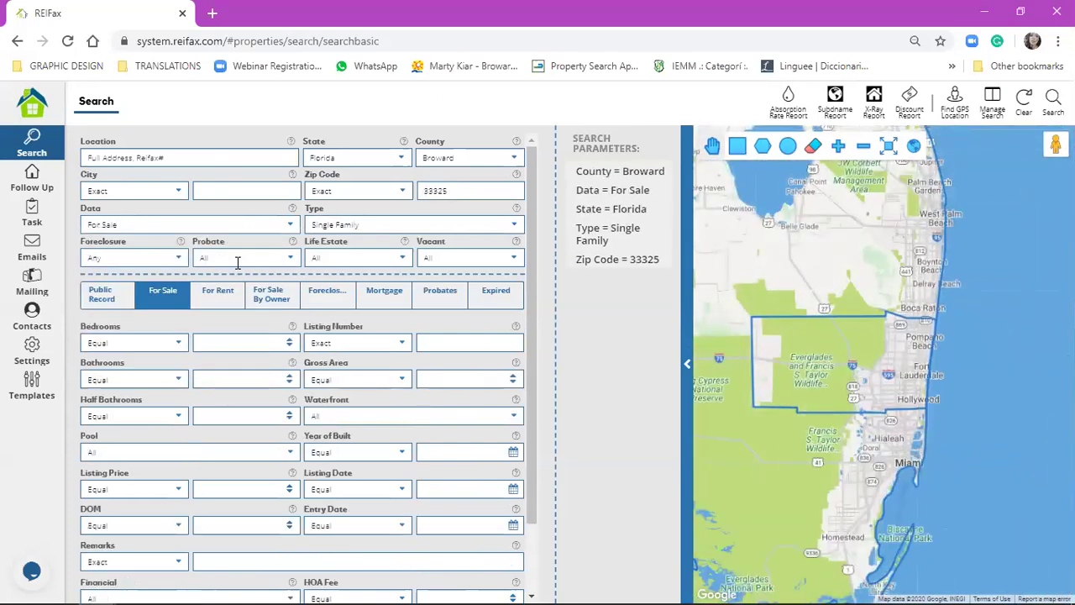
- Cap Market Value at Equal or Less 350000 and run the search
{"action": "left_click", "coordinate": [96, 291]}
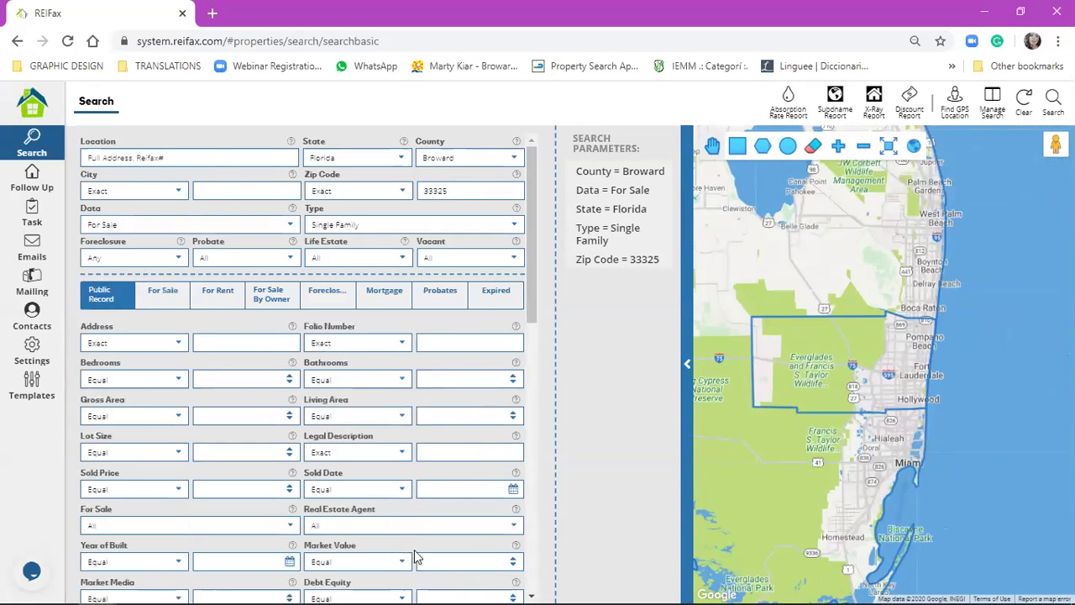
{"action": "left_click", "coordinate": [403, 561]}
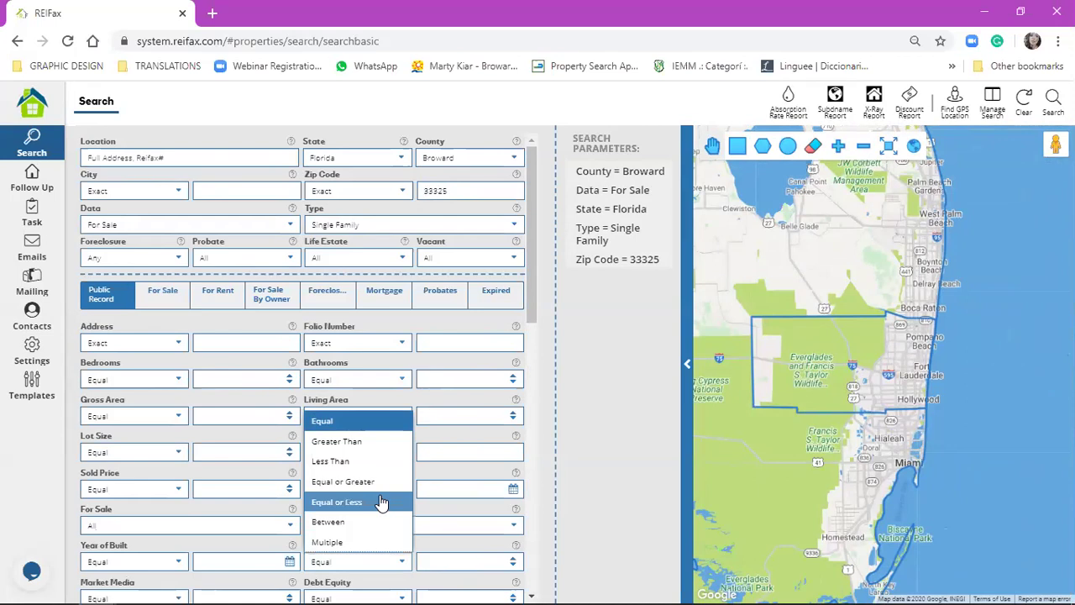
{"action": "left_click", "coordinate": [389, 502]}
{"action": "left_click", "coordinate": [430, 558]}
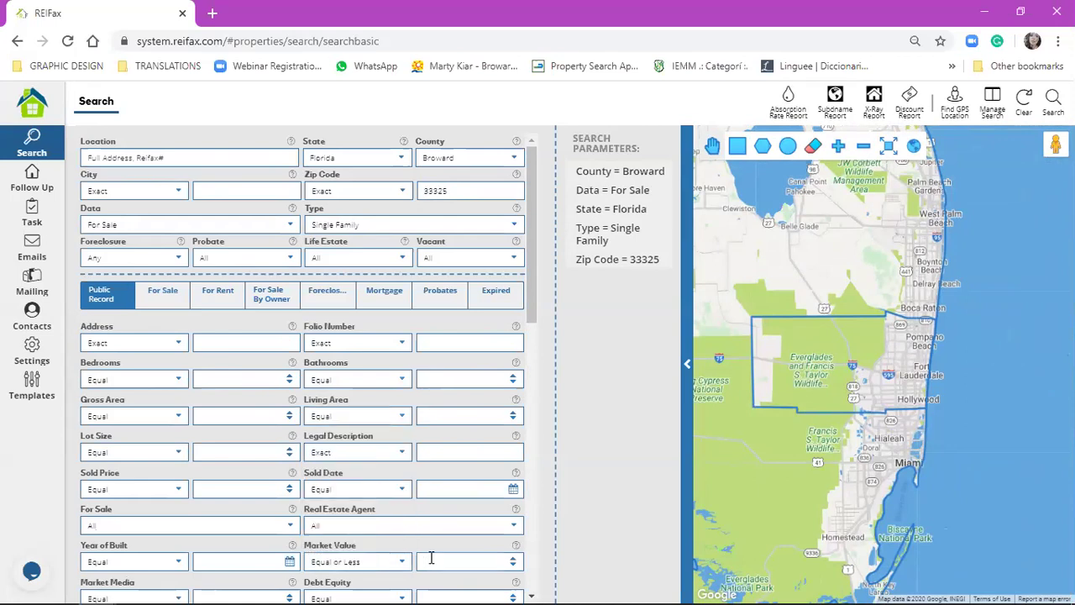
{"action": "type", "text": "350000"}
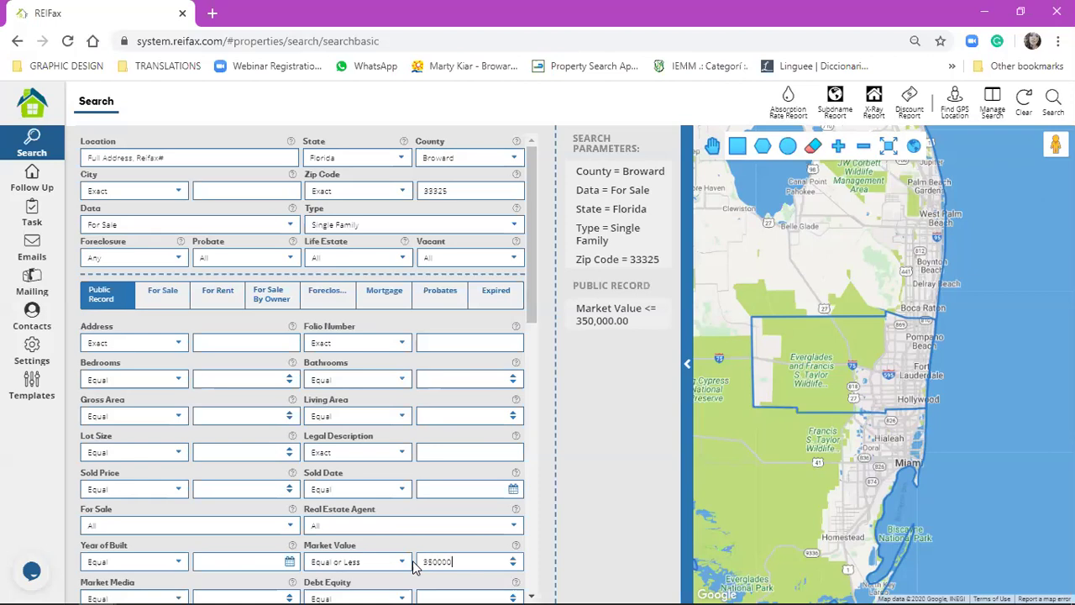
{"action": "key", "text": "Return"}
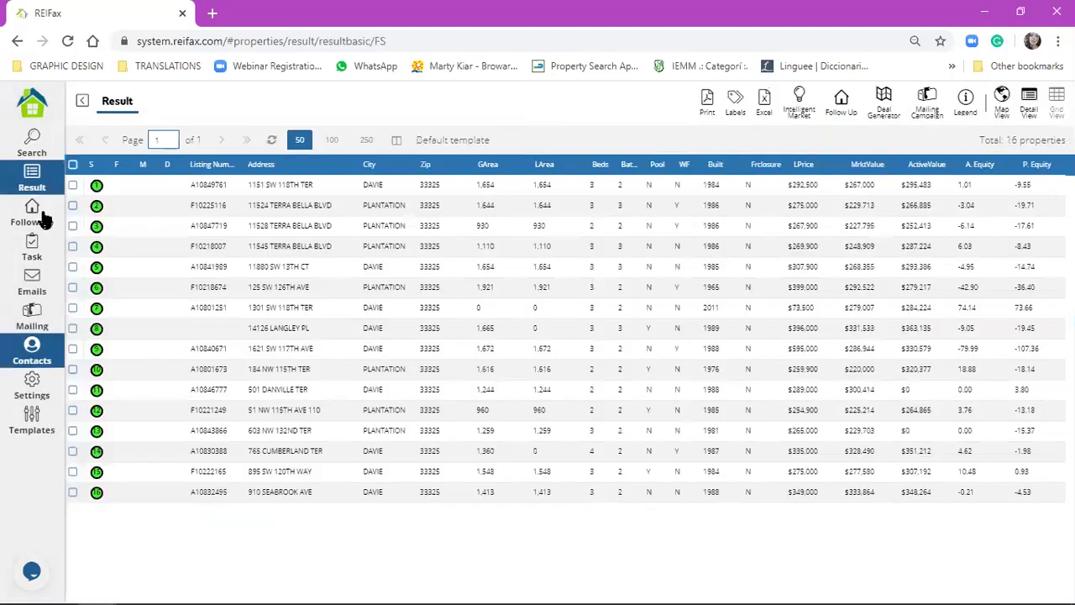
{"action": "left_click", "coordinate": [37, 147]}
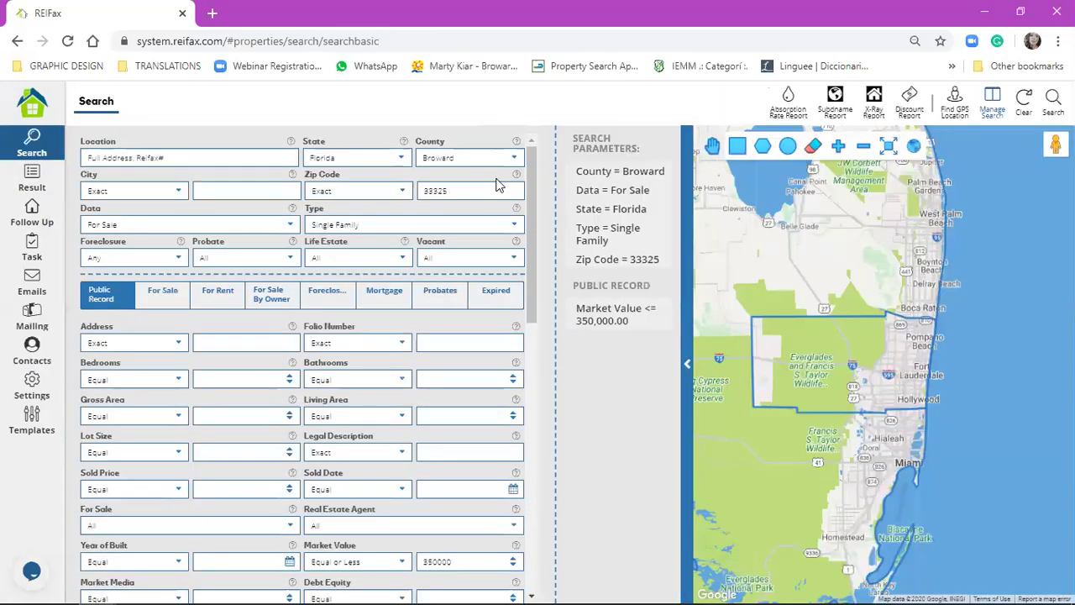
{"action": "left_click", "coordinate": [12, 185]}
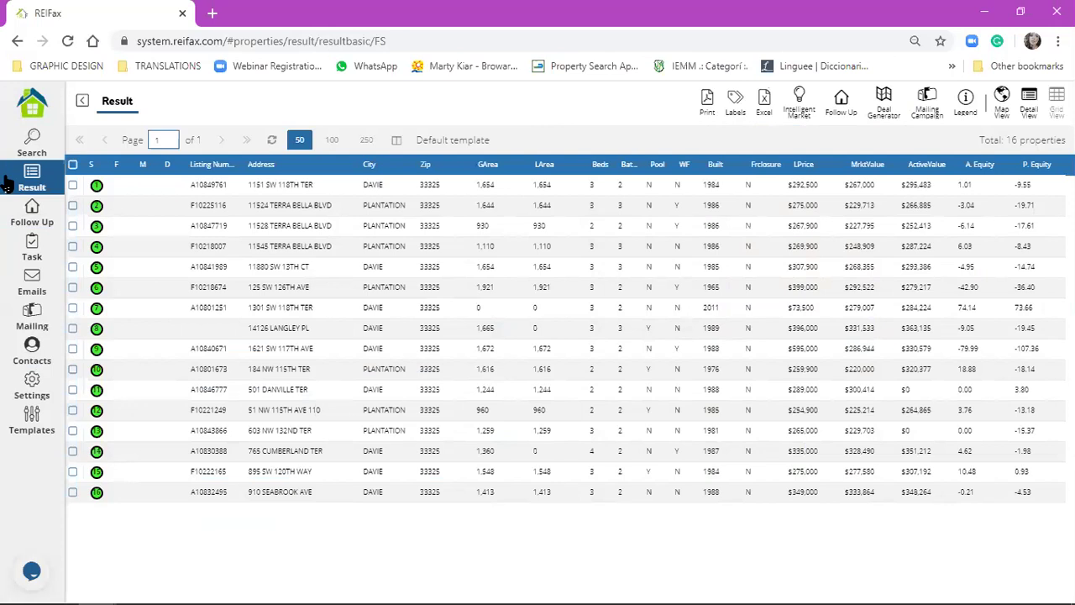
{"action": "left_click", "coordinate": [447, 191]}
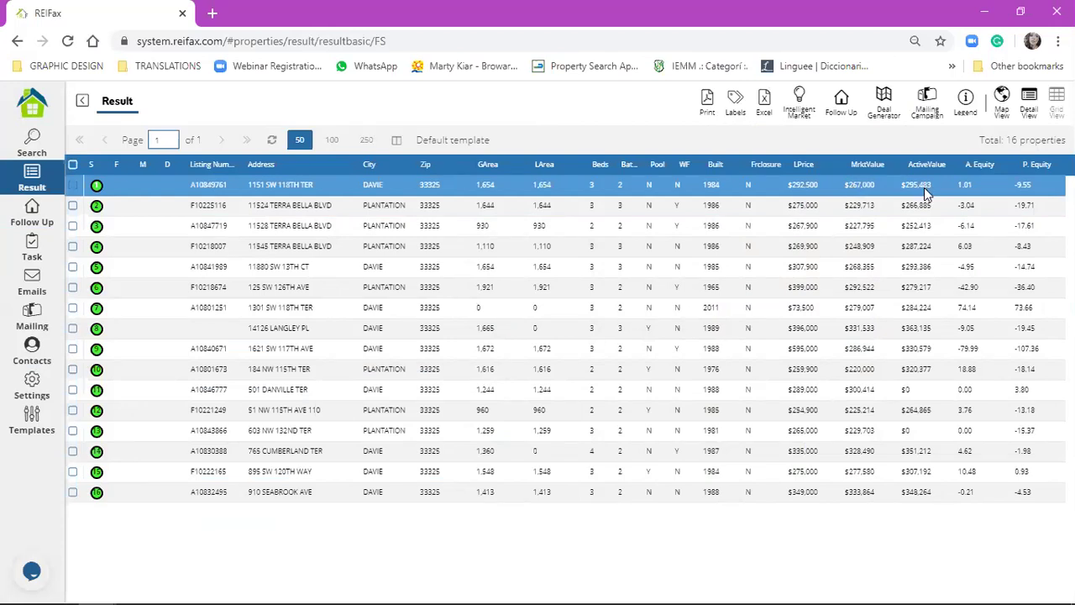
{"action": "left_click", "coordinate": [822, 205]}
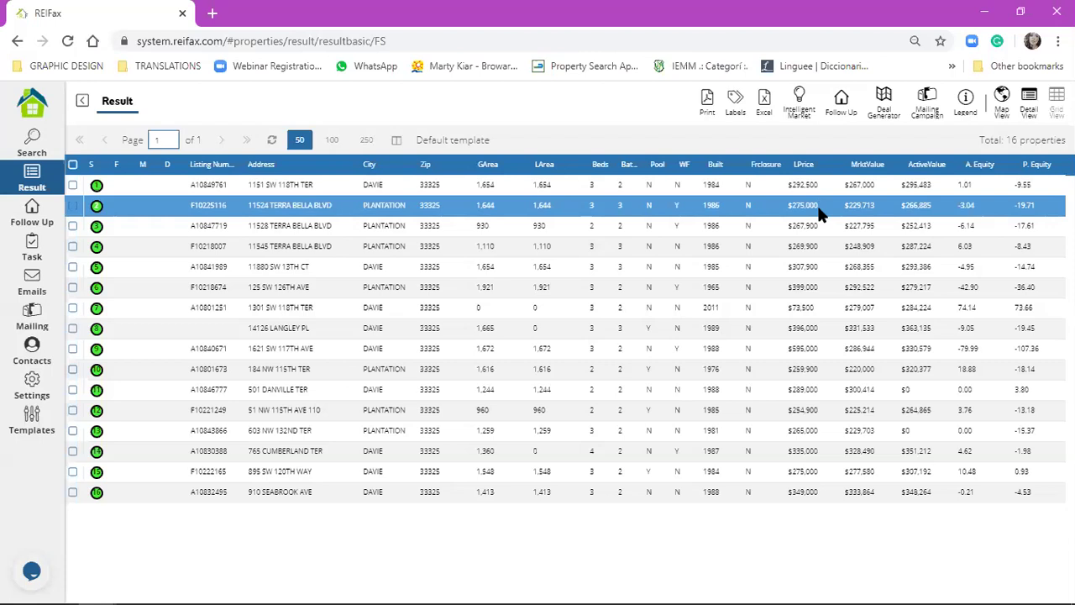
{"action": "left_click", "coordinate": [819, 225]}
{"action": "left_click", "coordinate": [820, 245]}
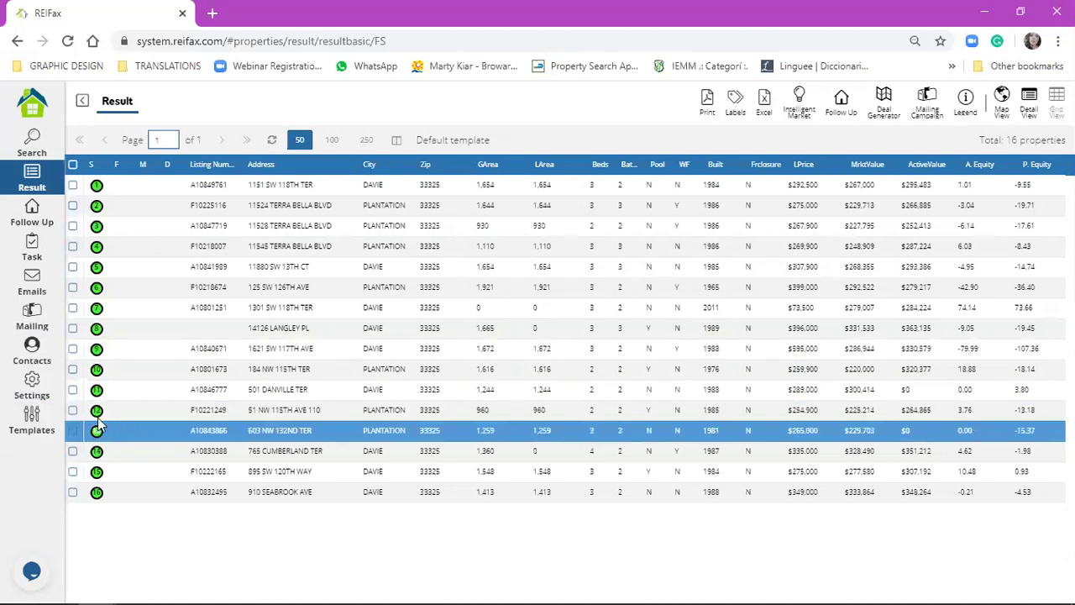
{"action": "left_click", "coordinate": [73, 410]}
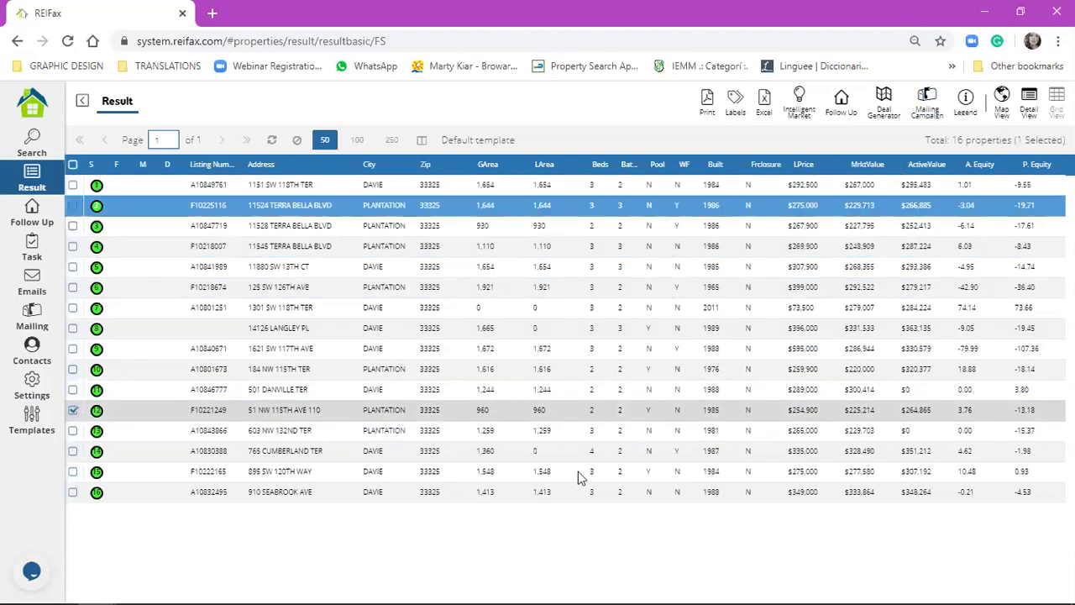
{"action": "left_click", "coordinate": [753, 248]}
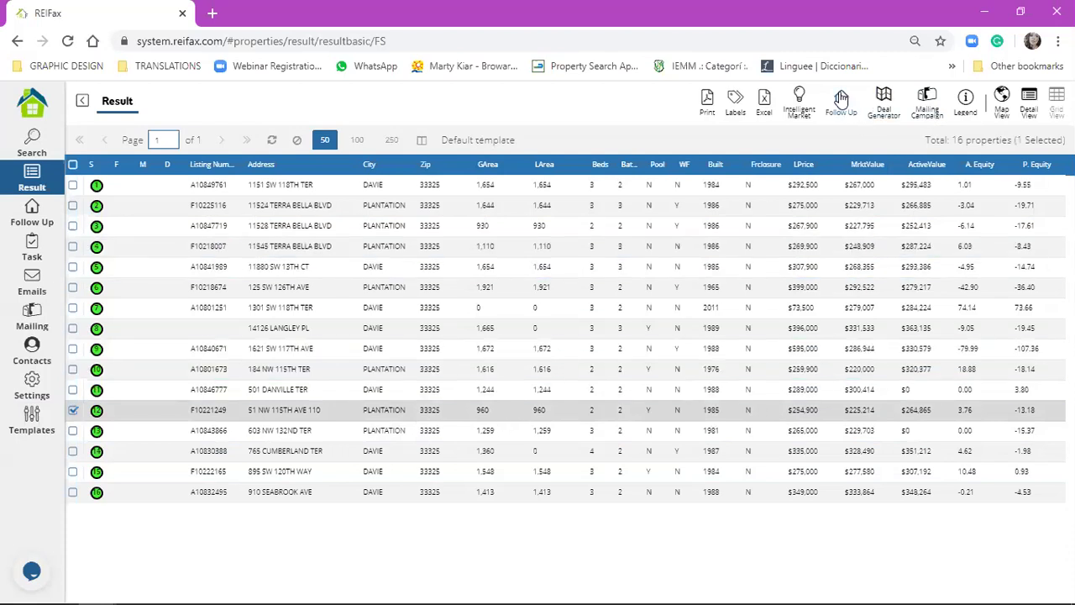
{"action": "double_click", "coordinate": [296, 420]}
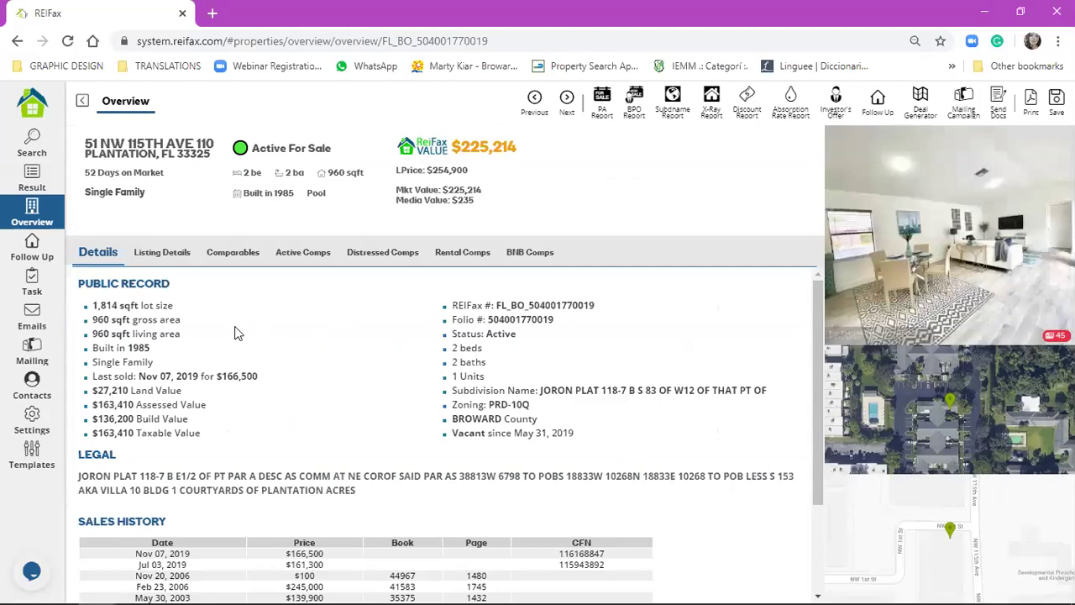
{"action": "left_click", "coordinate": [869, 104]}
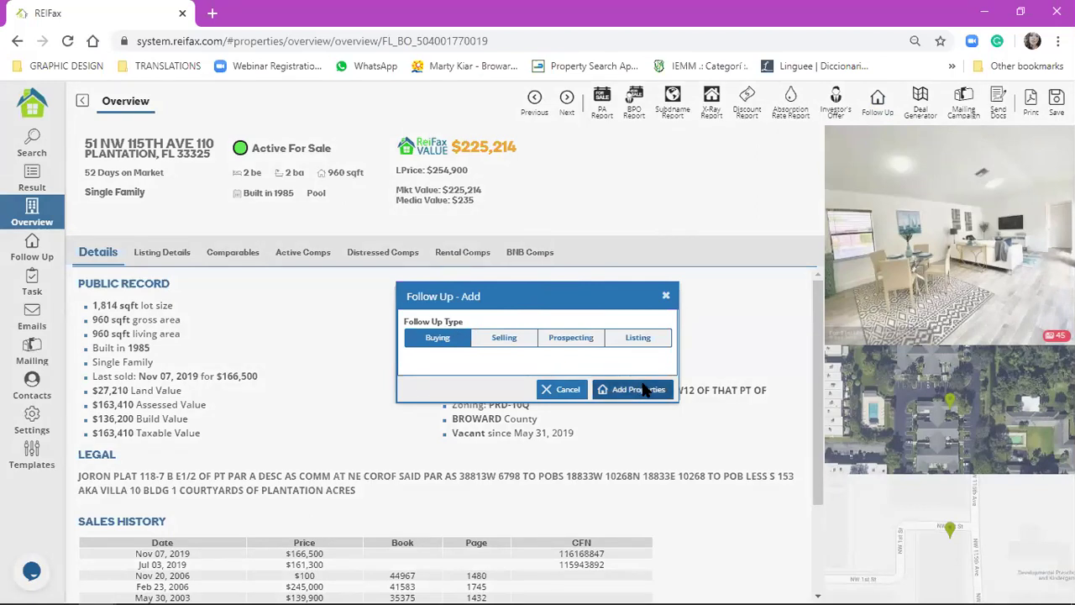
{"action": "left_click", "coordinate": [644, 389]}
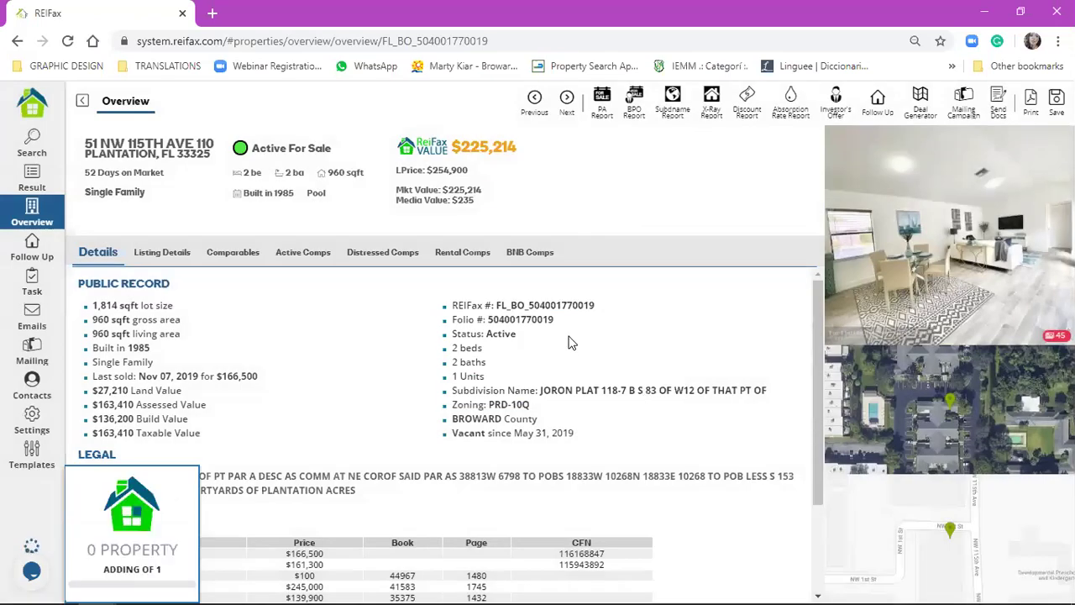
{"action": "left_click", "coordinate": [535, 368]}
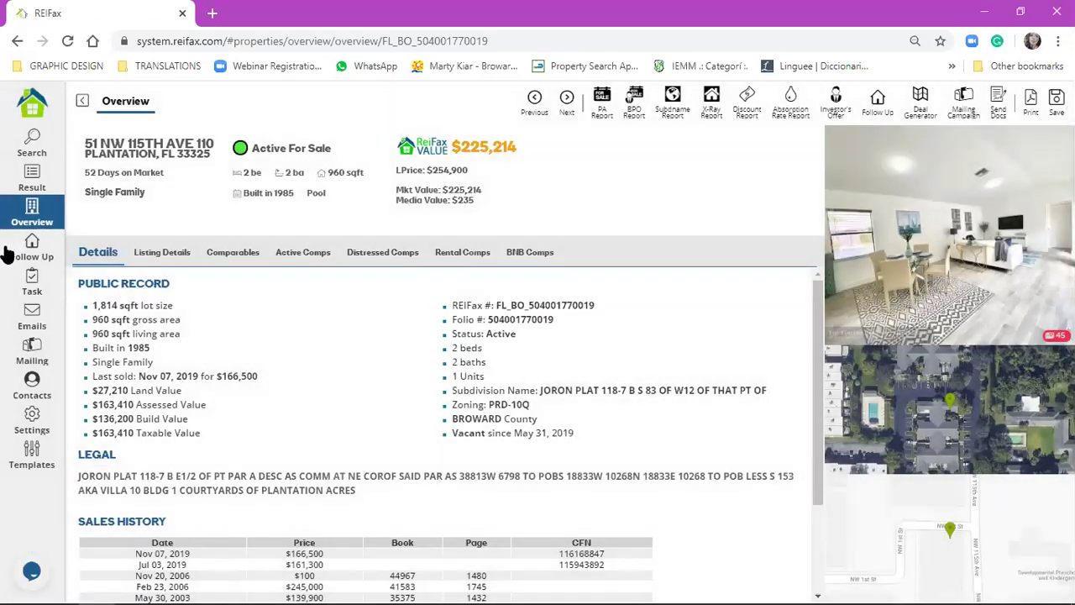
{"action": "left_click", "coordinate": [24, 251]}
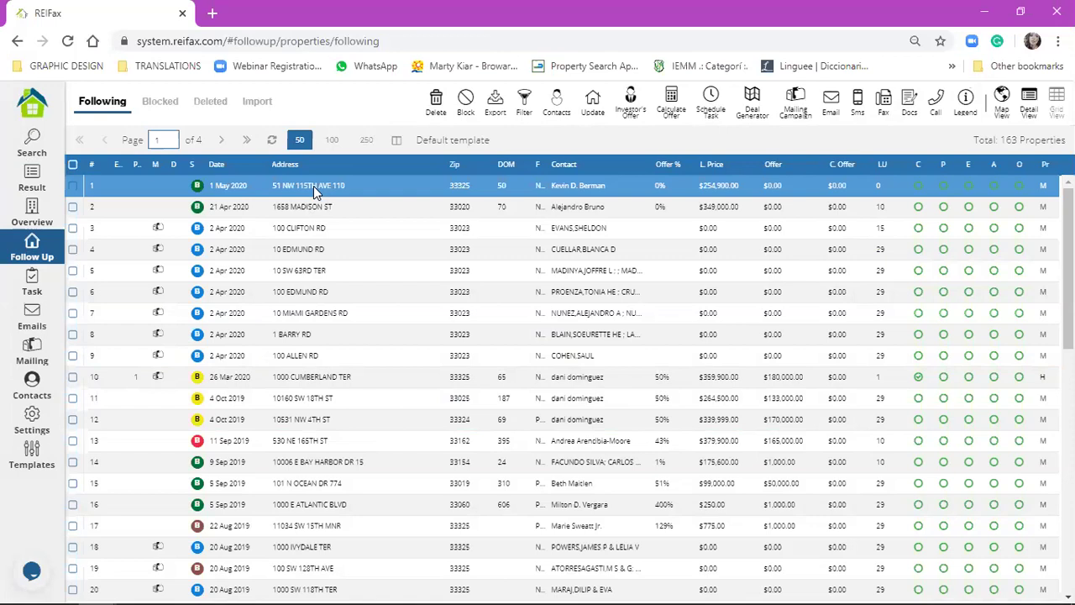
{"action": "left_click", "coordinate": [314, 186]}
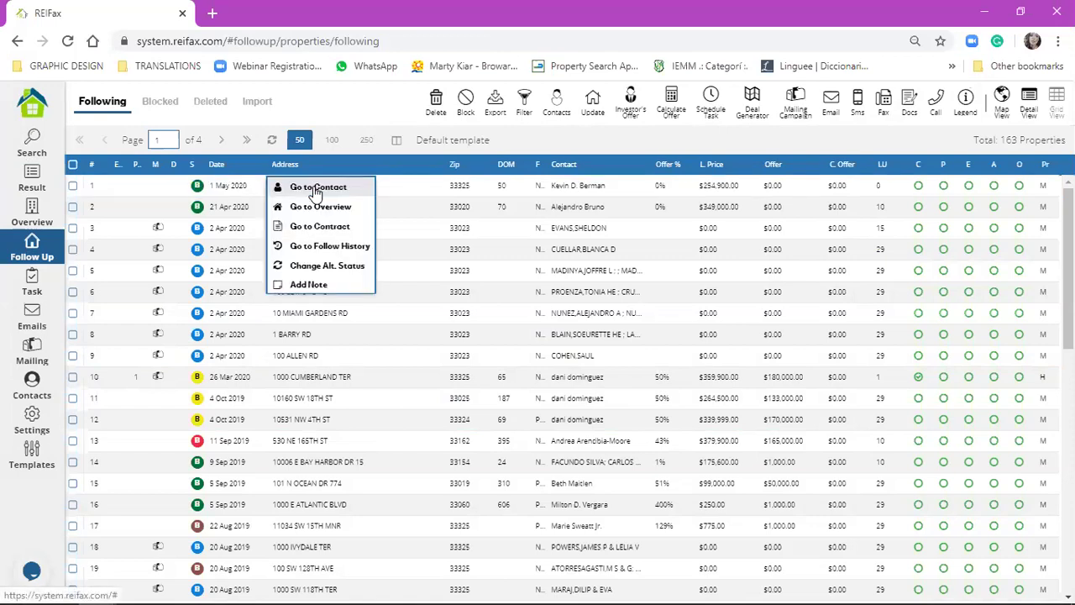
{"action": "left_click", "coordinate": [340, 247]}
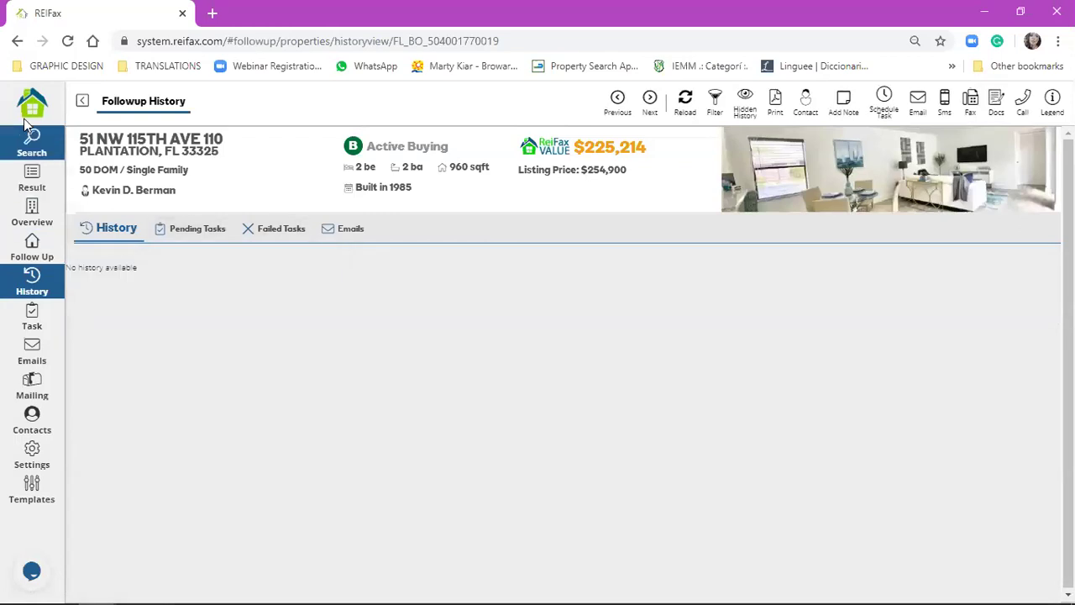
{"action": "left_click", "coordinate": [82, 102]}
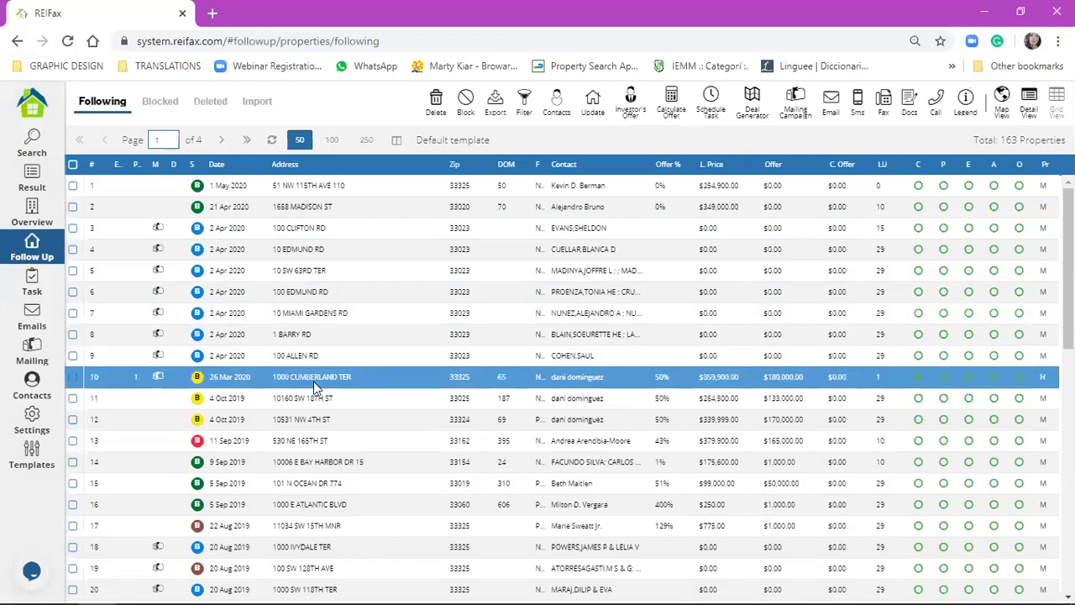
{"action": "right_click", "coordinate": [311, 383]}
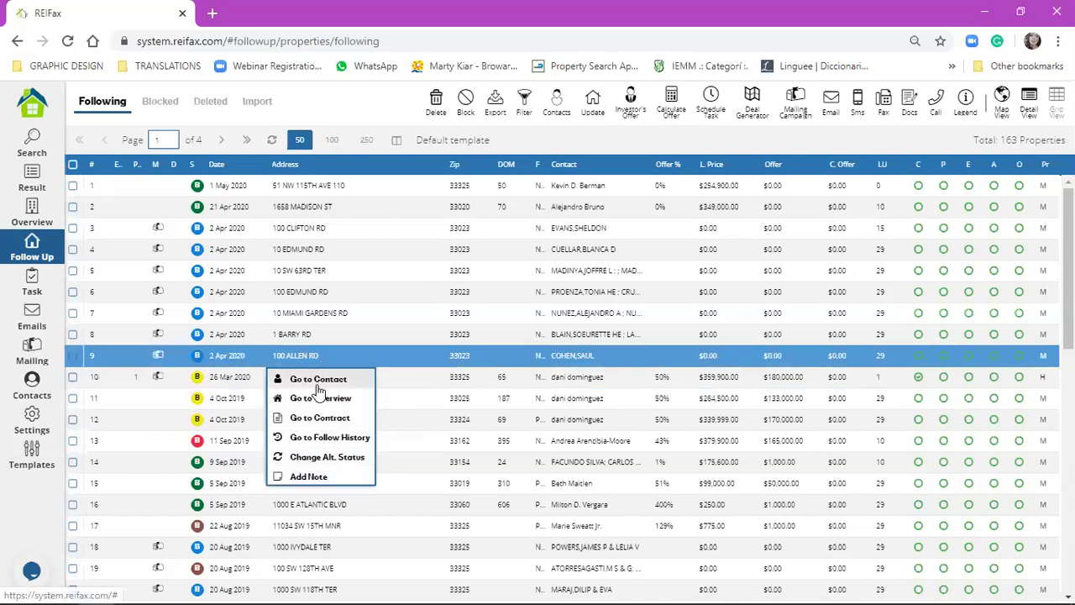
{"action": "left_click", "coordinate": [322, 441]}
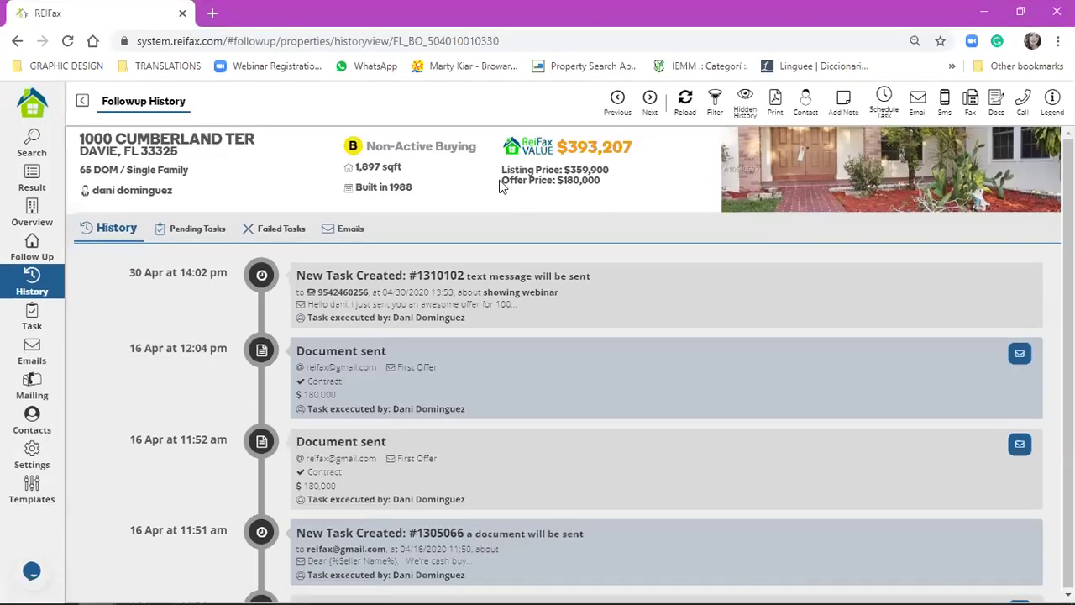
{"action": "left_click_drag", "start_coordinate": [502, 181], "coordinate": [577, 182]}
{"action": "left_click", "coordinate": [577, 183]}
{"action": "left_click_drag", "start_coordinate": [502, 181], "coordinate": [602, 179]}
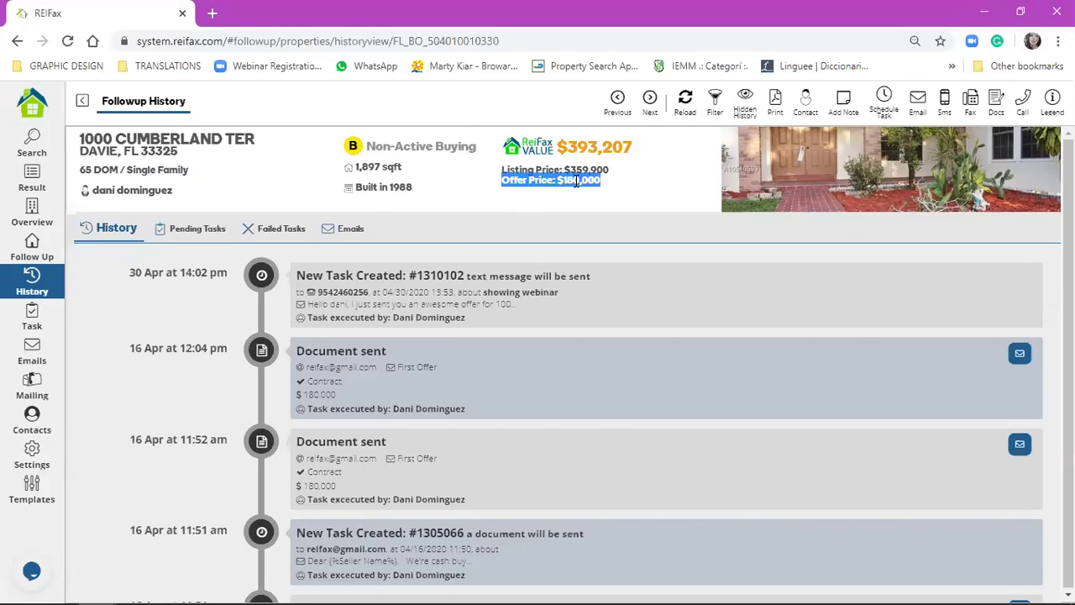
{"action": "left_click", "coordinate": [25, 242]}
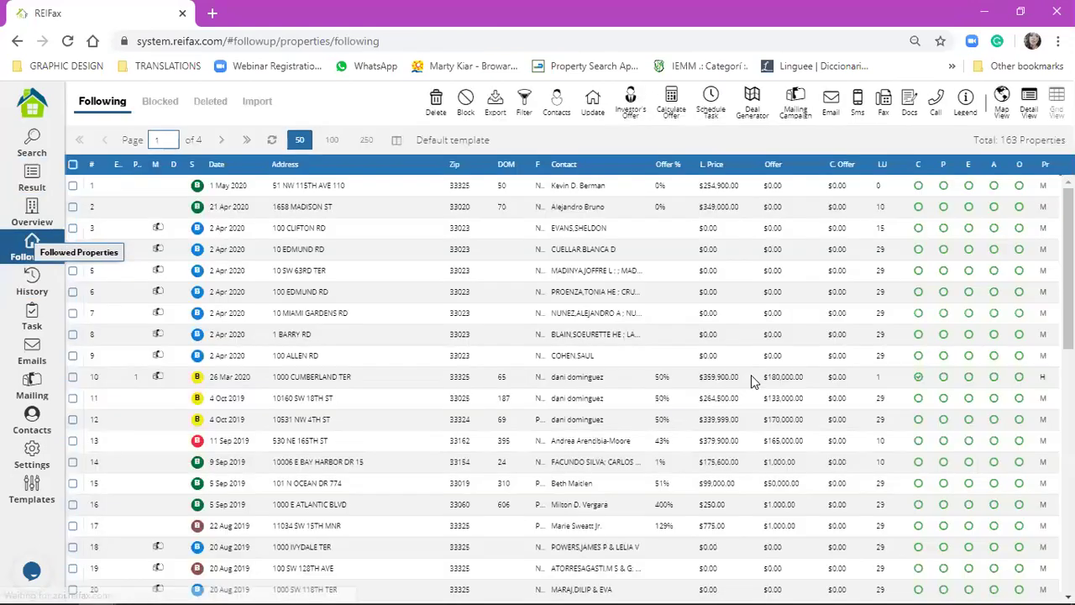
{"action": "left_click", "coordinate": [753, 378]}
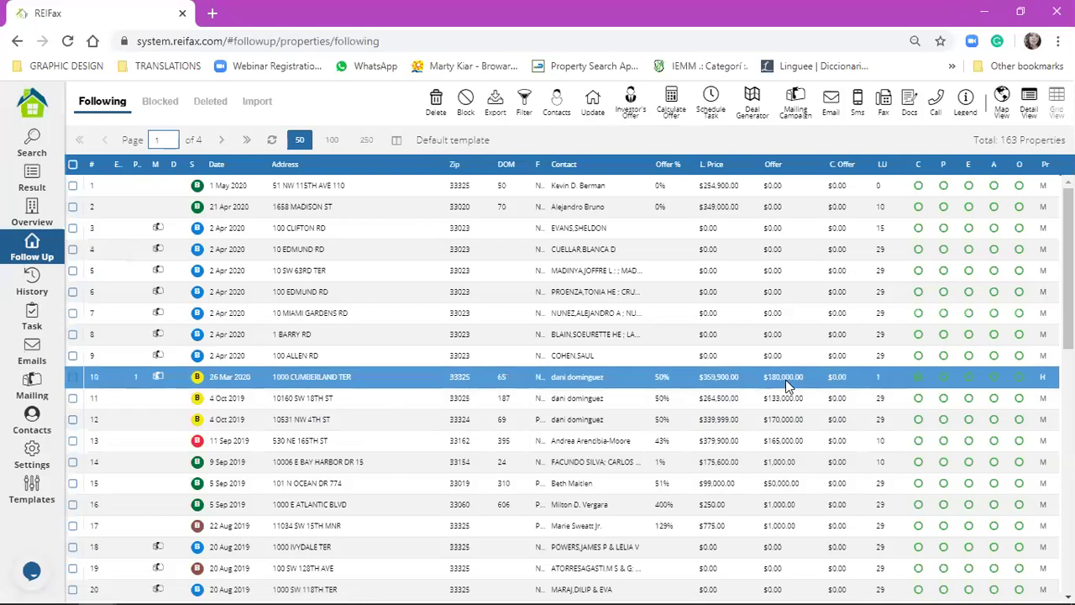
{"action": "left_click", "coordinate": [782, 379]}
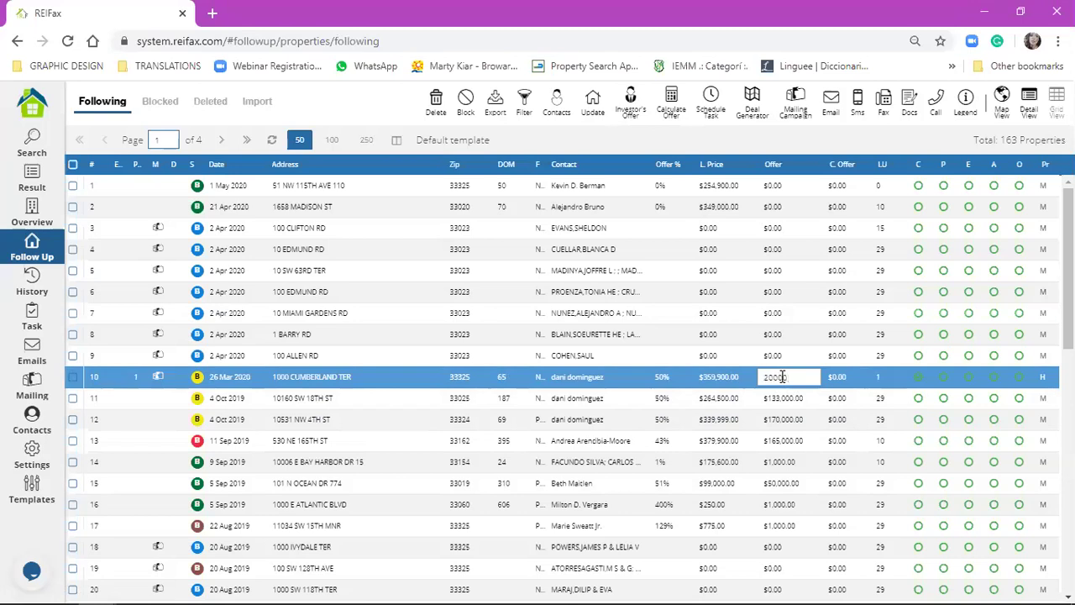
{"action": "key", "text": "Escape"}
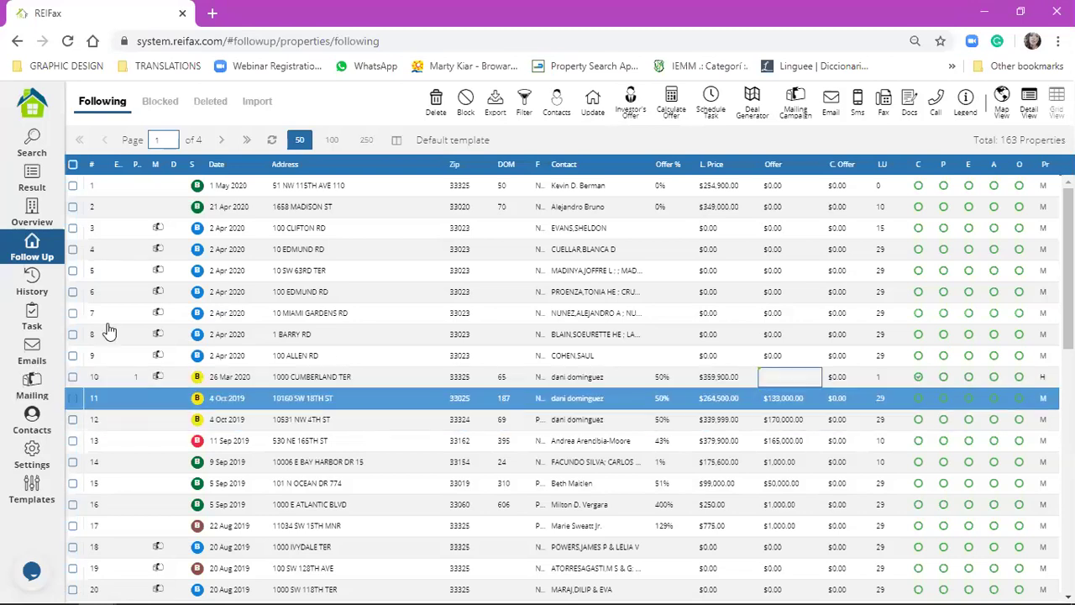
{"action": "left_click", "coordinate": [274, 141]}
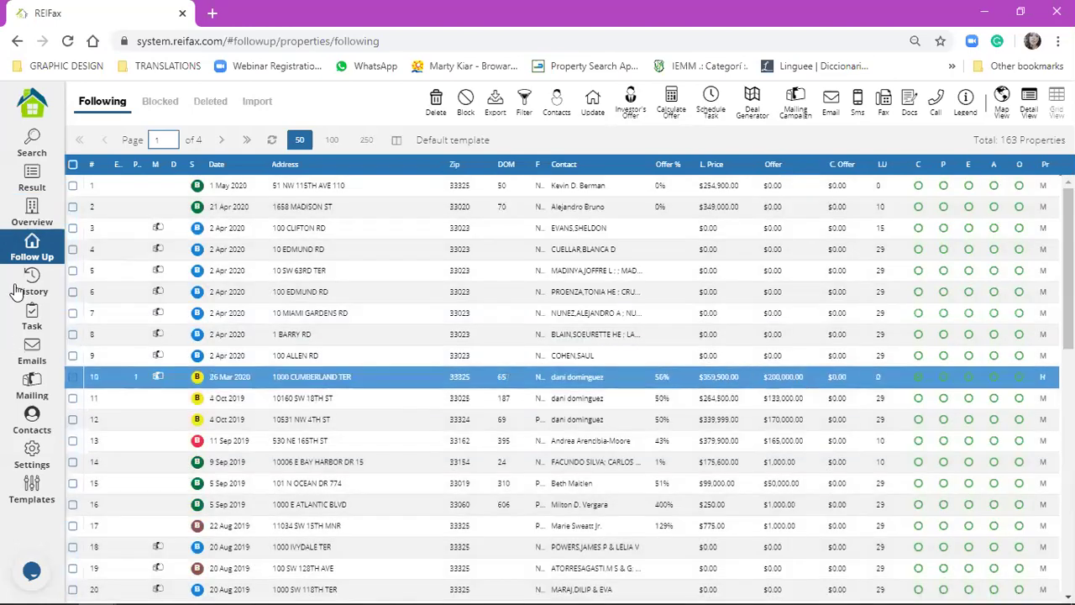
{"action": "left_click", "coordinate": [30, 282]}
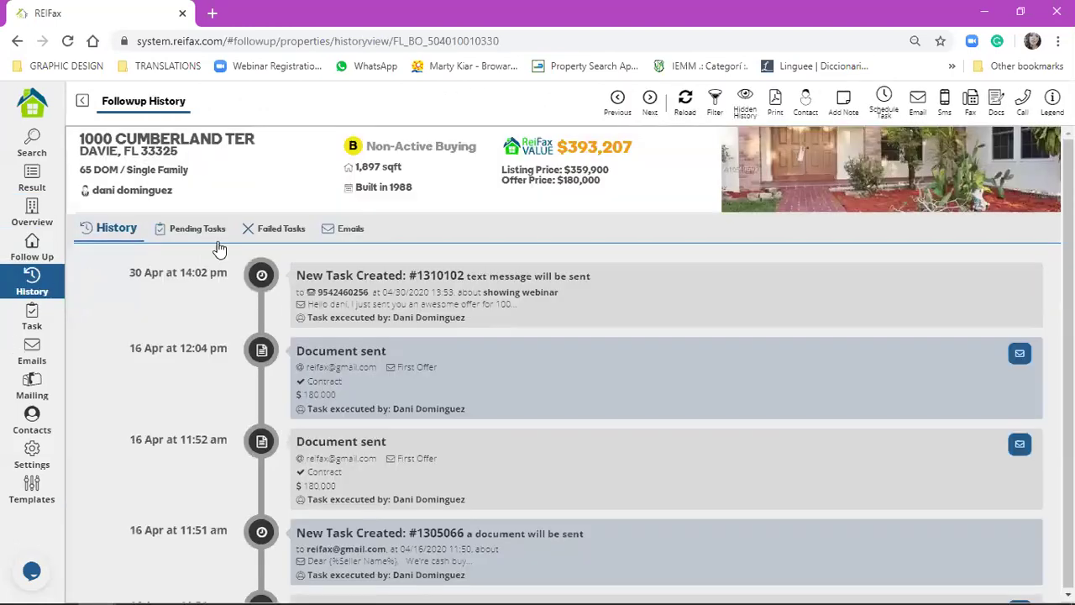
- Reload the history, reopening it from the Follow Up list until the $200,000 offer shows
{"action": "left_click", "coordinate": [687, 104]}
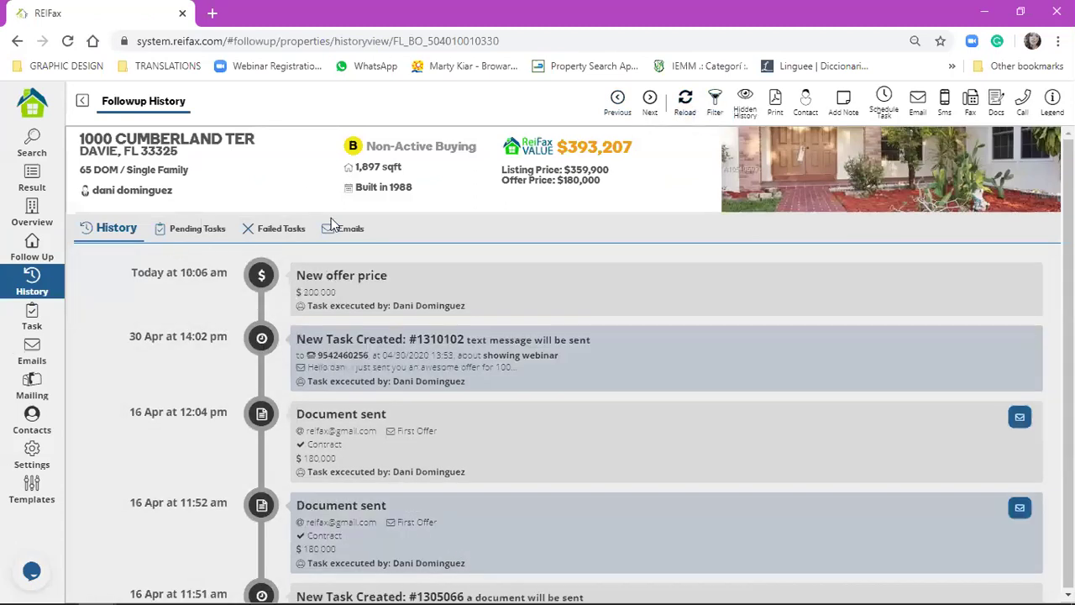
{"action": "triple_click", "coordinate": [511, 179]}
{"action": "left_click", "coordinate": [518, 181]}
{"action": "left_click_drag", "start_coordinate": [502, 180], "coordinate": [605, 188]}
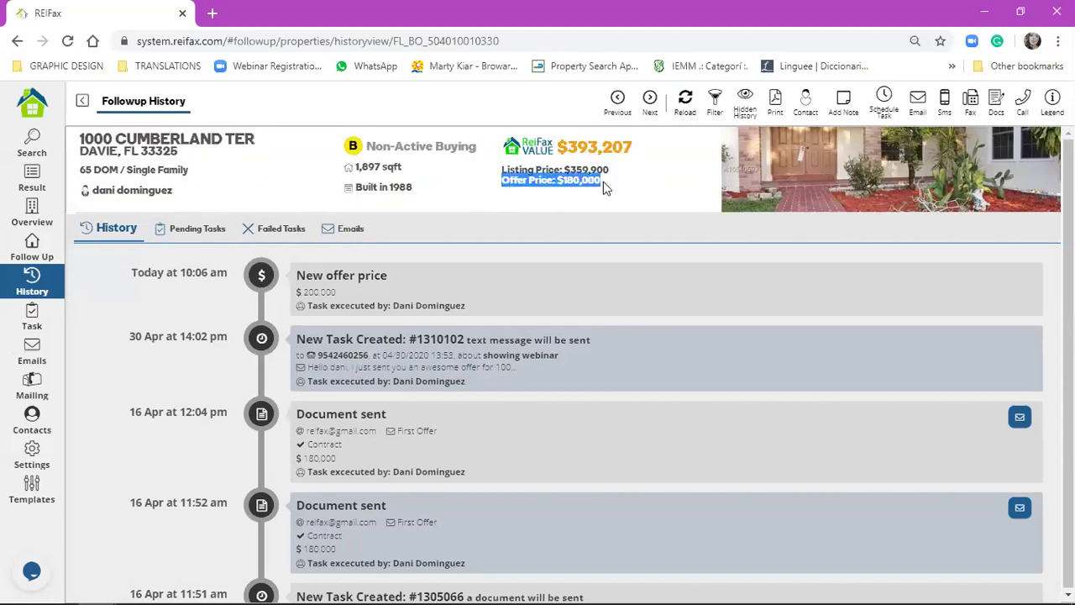
{"action": "left_click", "coordinate": [43, 246]}
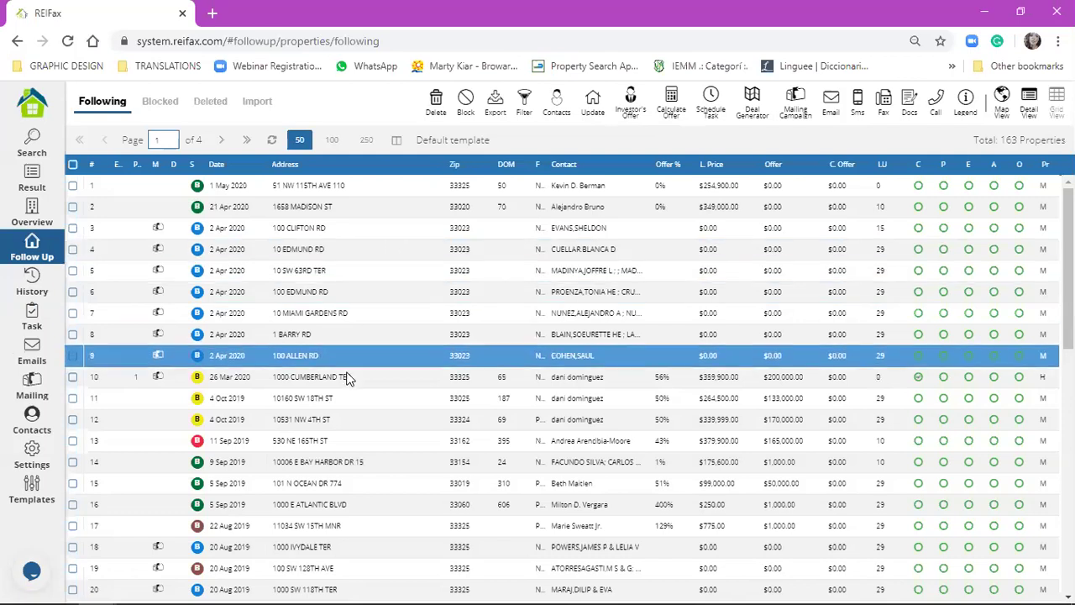
{"action": "right_click", "coordinate": [346, 378]}
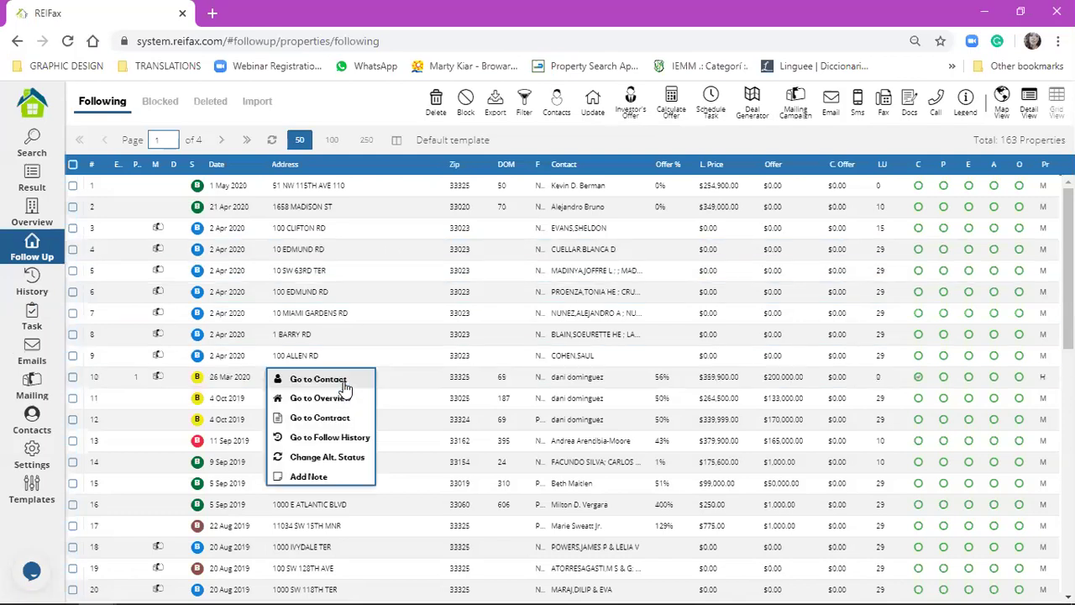
{"action": "left_click", "coordinate": [343, 439]}
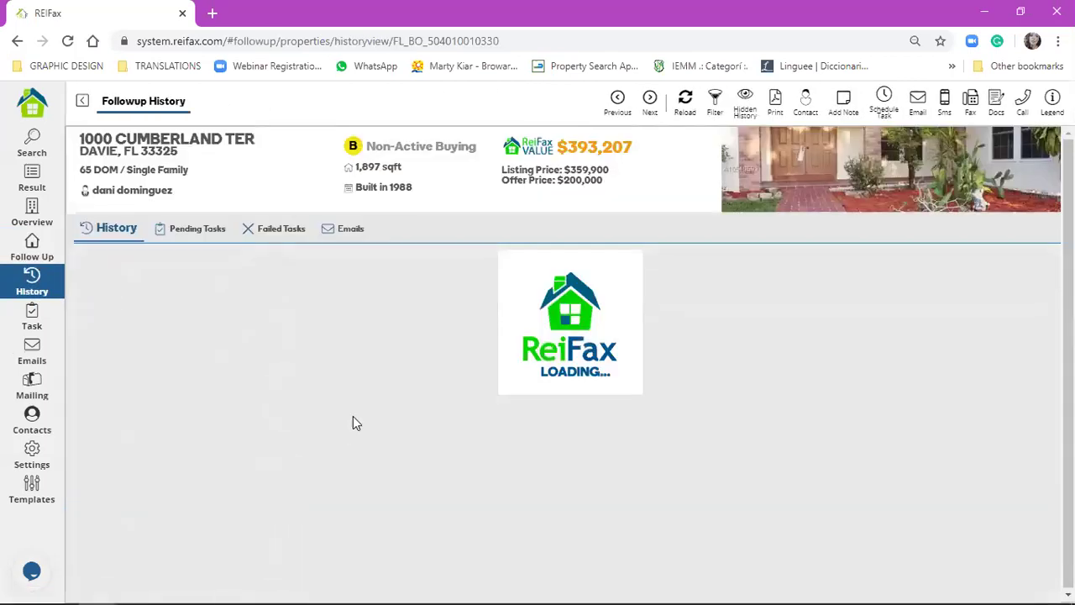
{"action": "left_click_drag", "start_coordinate": [502, 180], "coordinate": [605, 187]}
- Review the scheduled text message entry's content, executor and send time in the timeline
{"action": "mouse_move", "coordinate": [320, 277]}
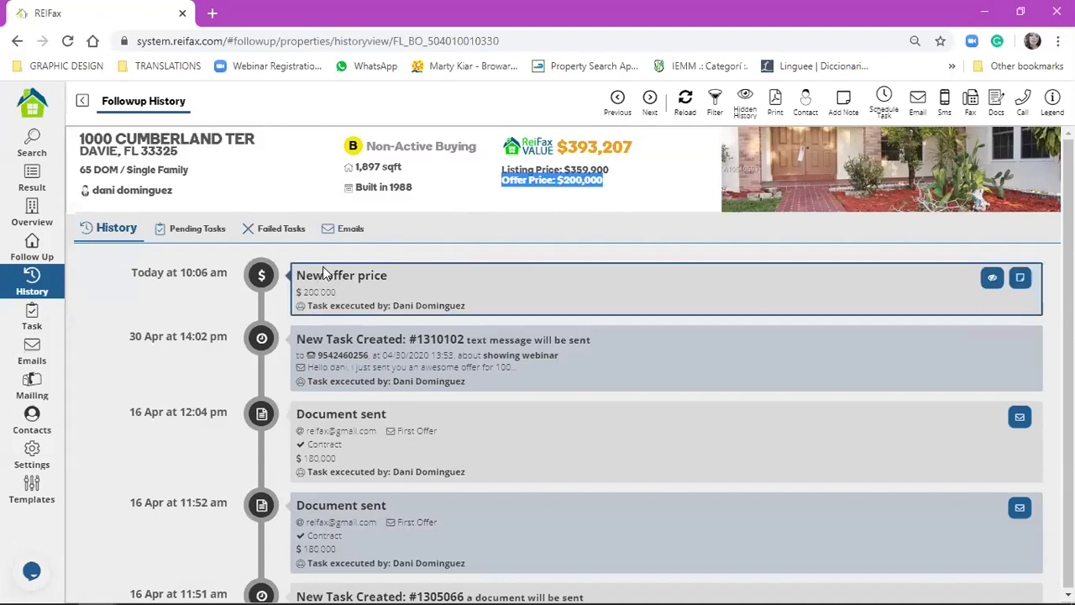
{"action": "scroll", "coordinate": [283, 396], "scroll_direction": "down", "scroll_amount": 3}
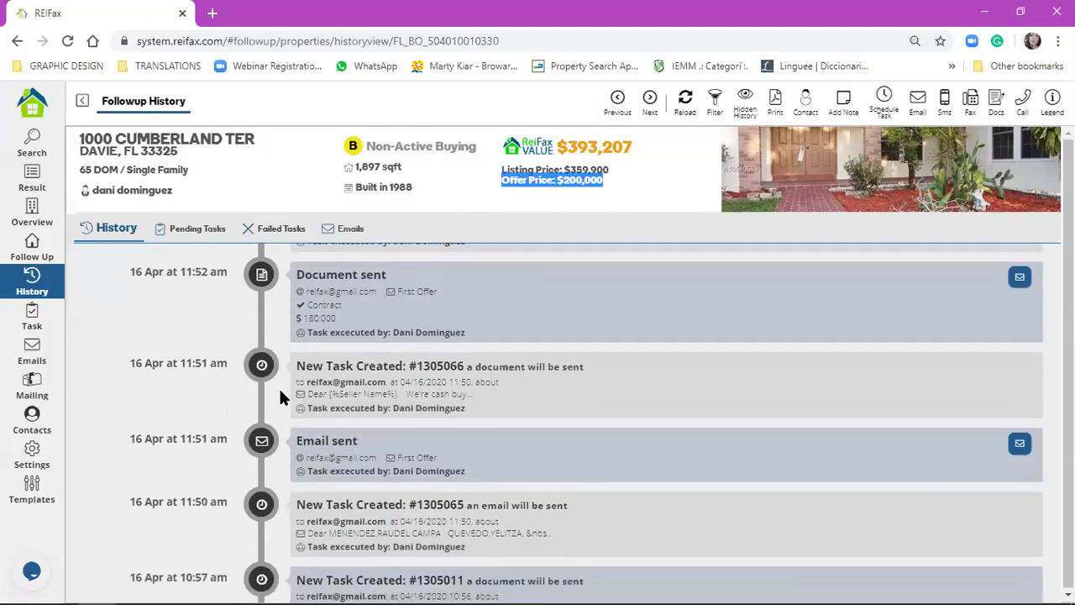
{"action": "scroll", "coordinate": [282, 398], "scroll_direction": "down", "scroll_amount": 10}
{"action": "scroll", "coordinate": [281, 396], "scroll_direction": "down", "scroll_amount": 10}
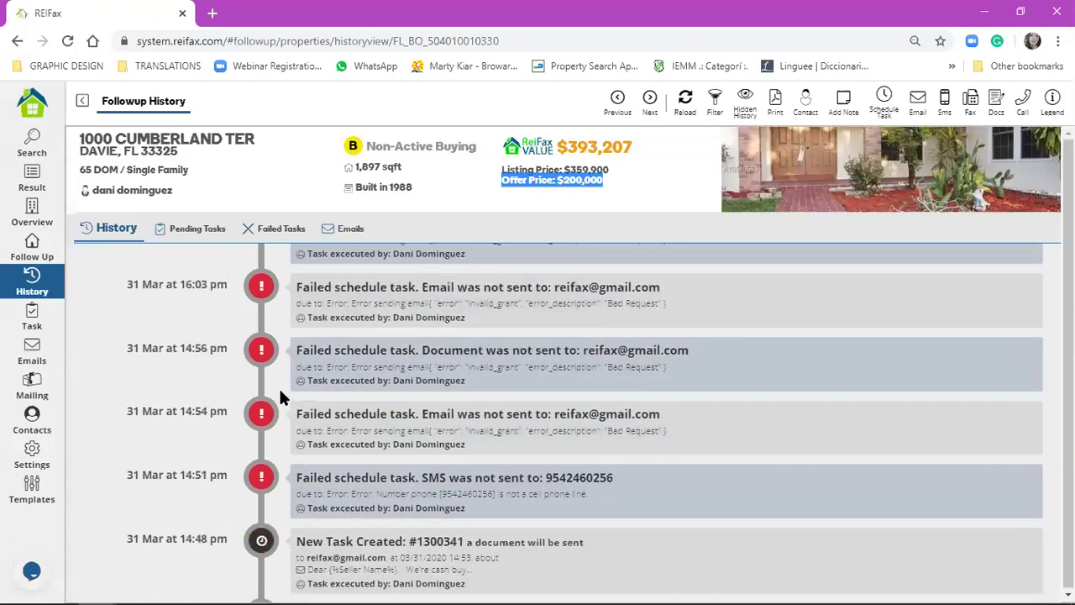
{"action": "scroll", "coordinate": [281, 396], "scroll_direction": "down", "scroll_amount": 4}
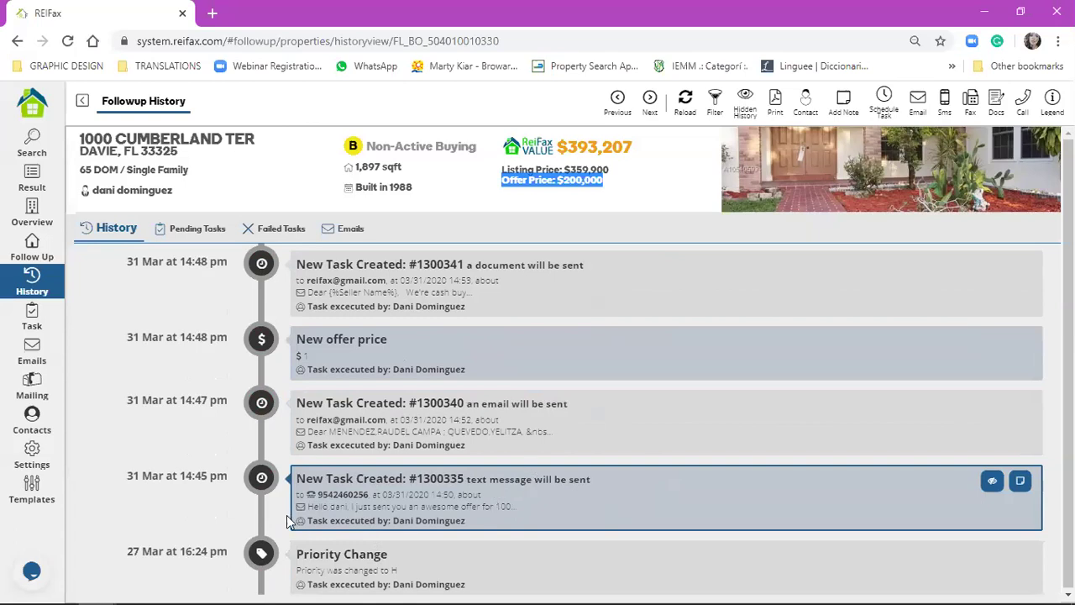
{"action": "left_click_drag", "start_coordinate": [305, 503], "coordinate": [522, 508]}
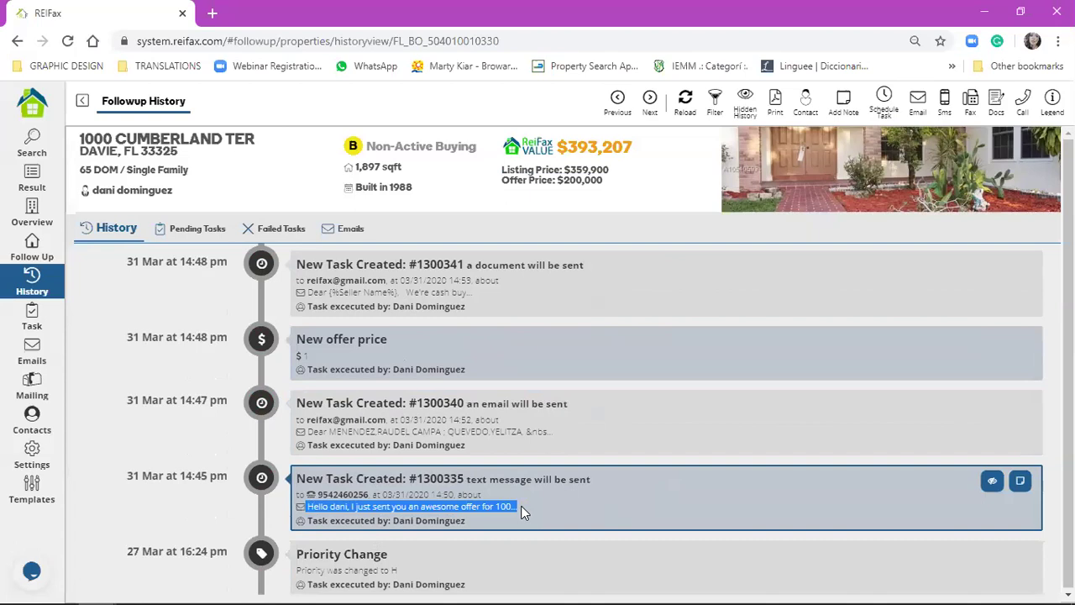
{"action": "left_click_drag", "start_coordinate": [307, 520], "coordinate": [461, 525]}
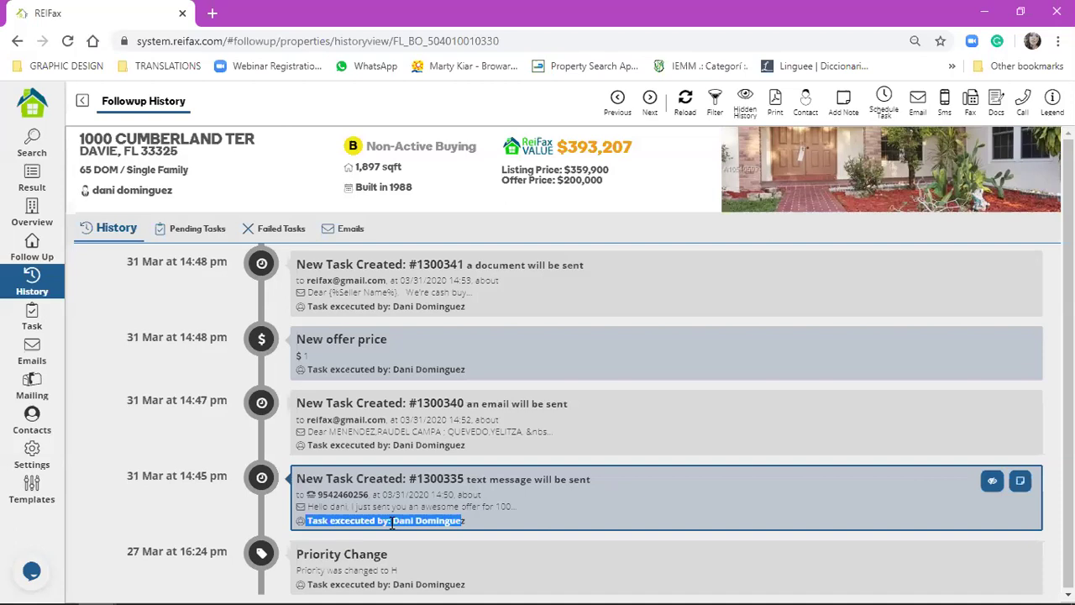
{"action": "left_click", "coordinate": [391, 522]}
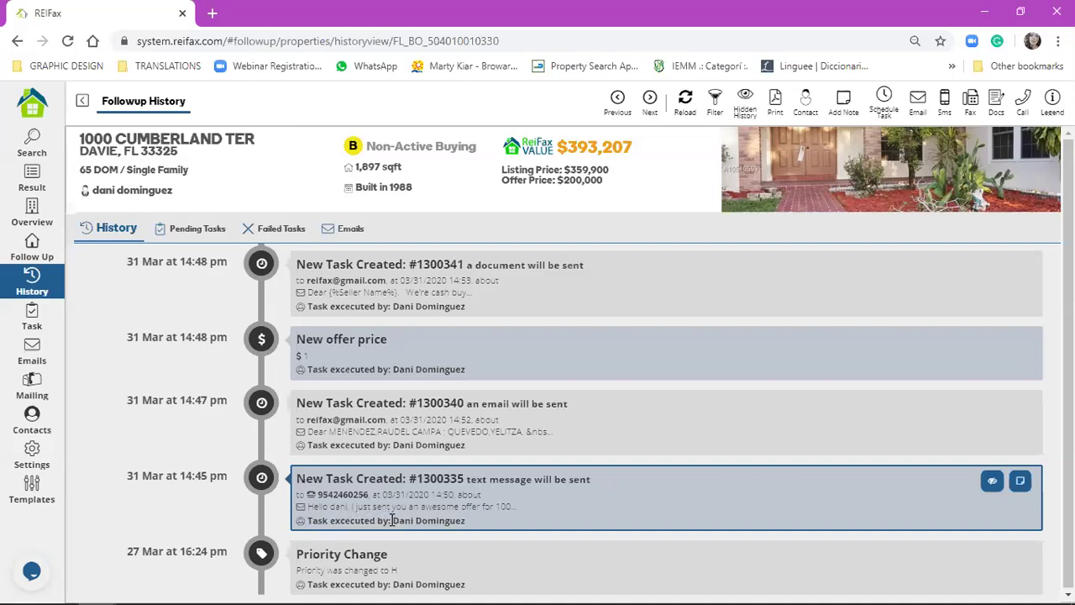
{"action": "left_click_drag", "start_coordinate": [308, 521], "coordinate": [476, 529]}
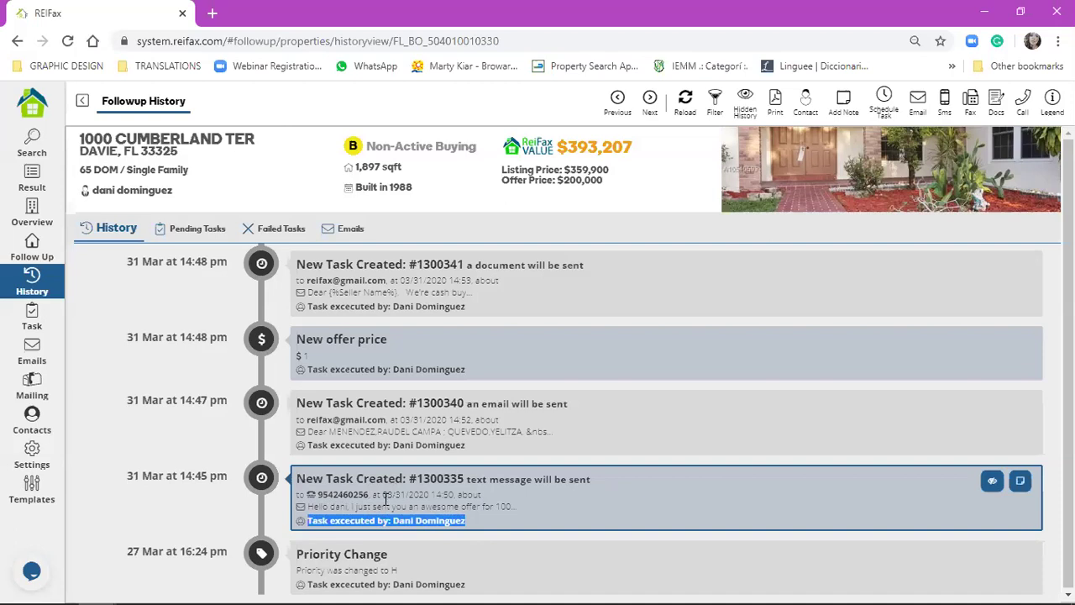
{"action": "left_click_drag", "start_coordinate": [383, 494], "coordinate": [457, 494]}
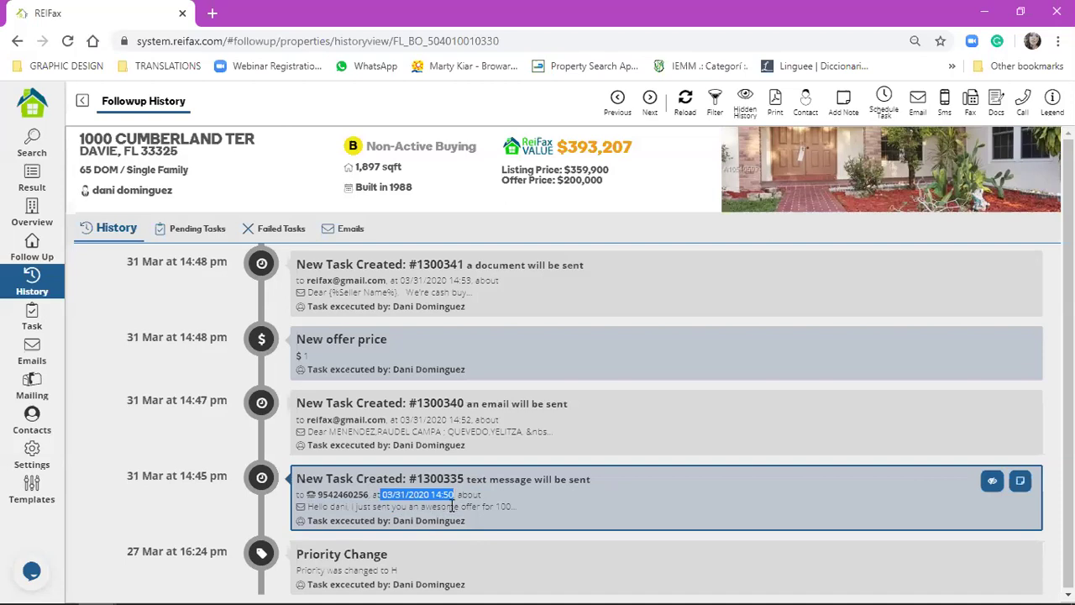
{"action": "scroll", "coordinate": [469, 462], "scroll_direction": "up", "scroll_amount": 1}
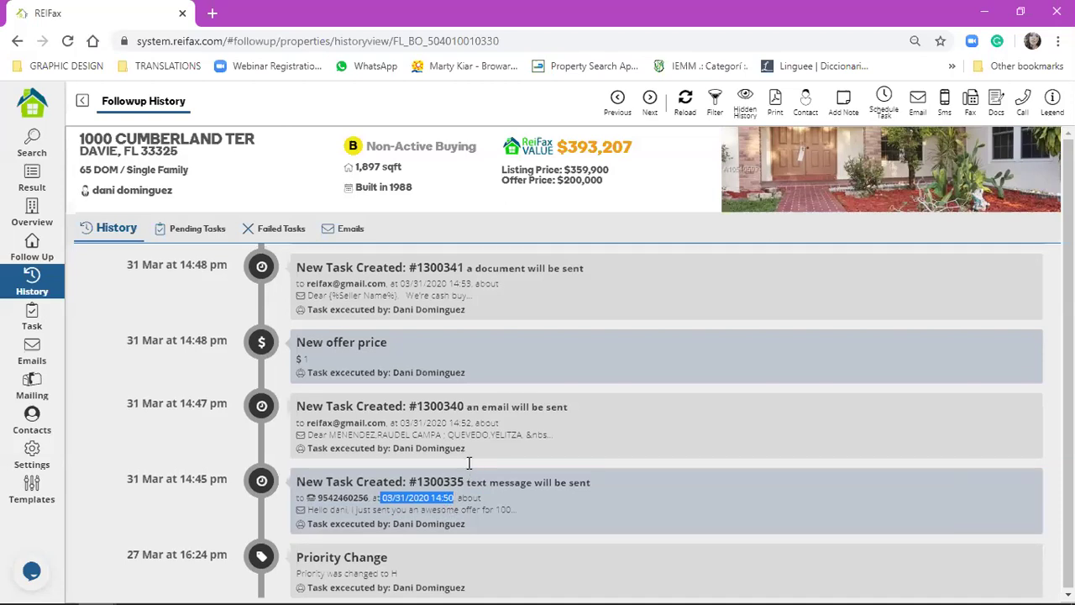
{"action": "scroll", "coordinate": [469, 464], "scroll_direction": "up", "scroll_amount": 2}
{"action": "scroll", "coordinate": [223, 377], "scroll_direction": "up", "scroll_amount": 1}
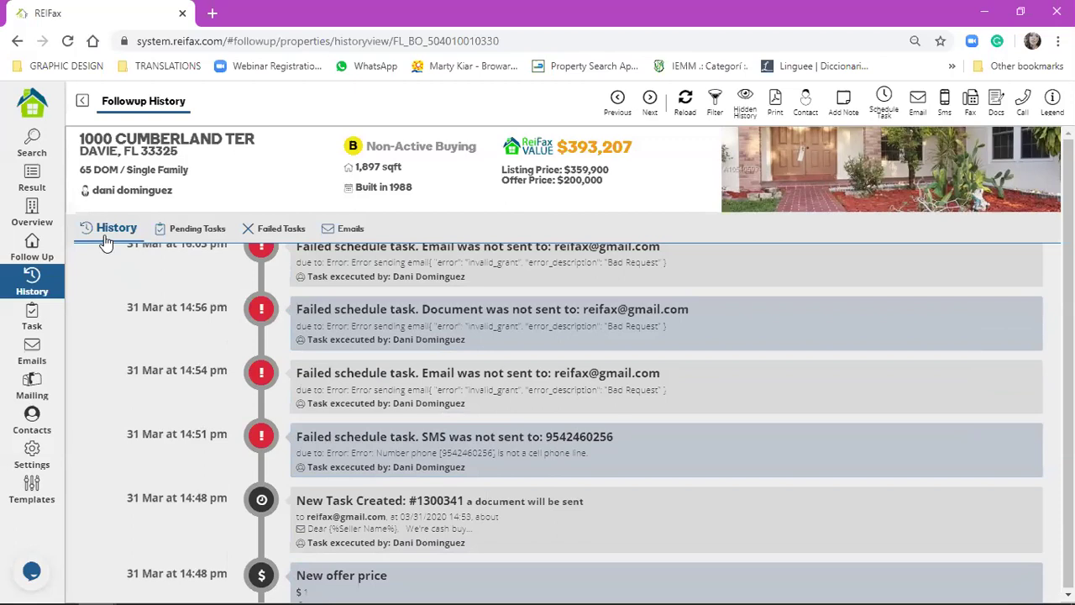
- Check the property's pending tasks, then its failed SMS and email tasks, and open the Task list
{"action": "left_click", "coordinate": [194, 232]}
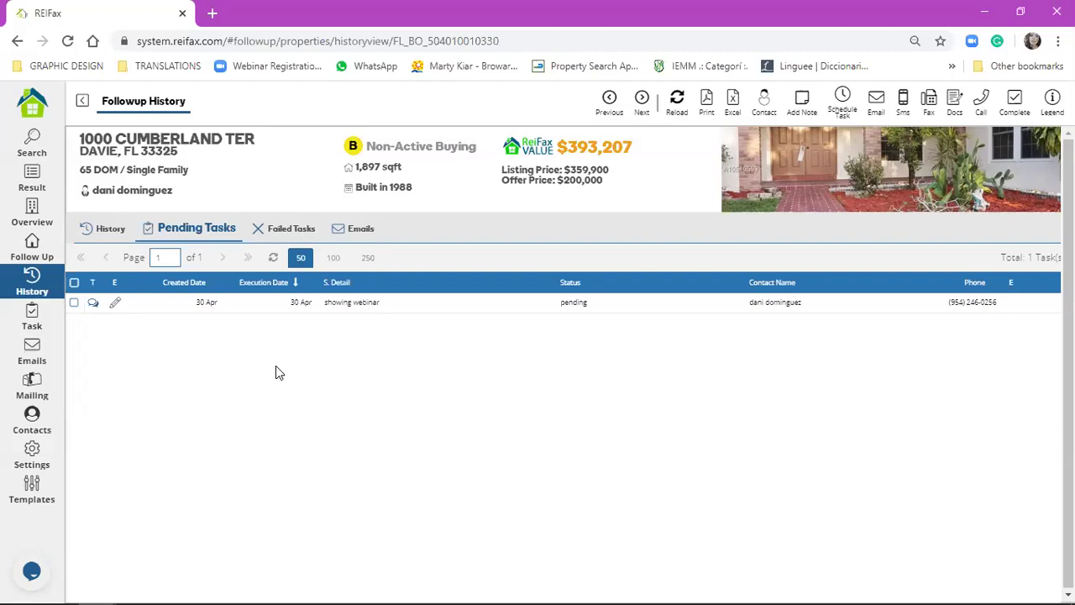
{"action": "left_click", "coordinate": [260, 232]}
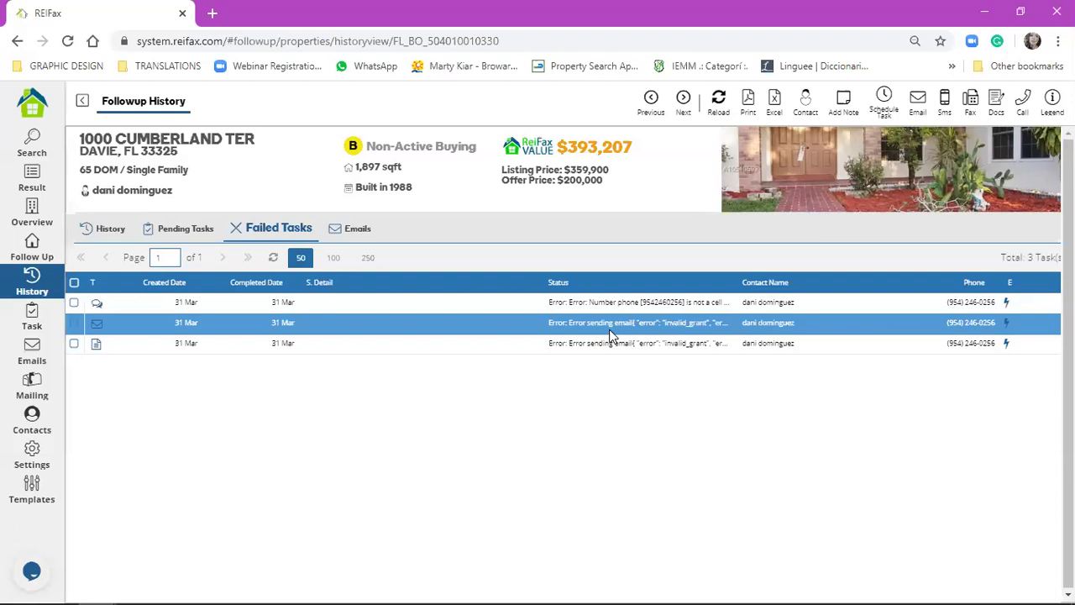
{"action": "left_click", "coordinate": [600, 304]}
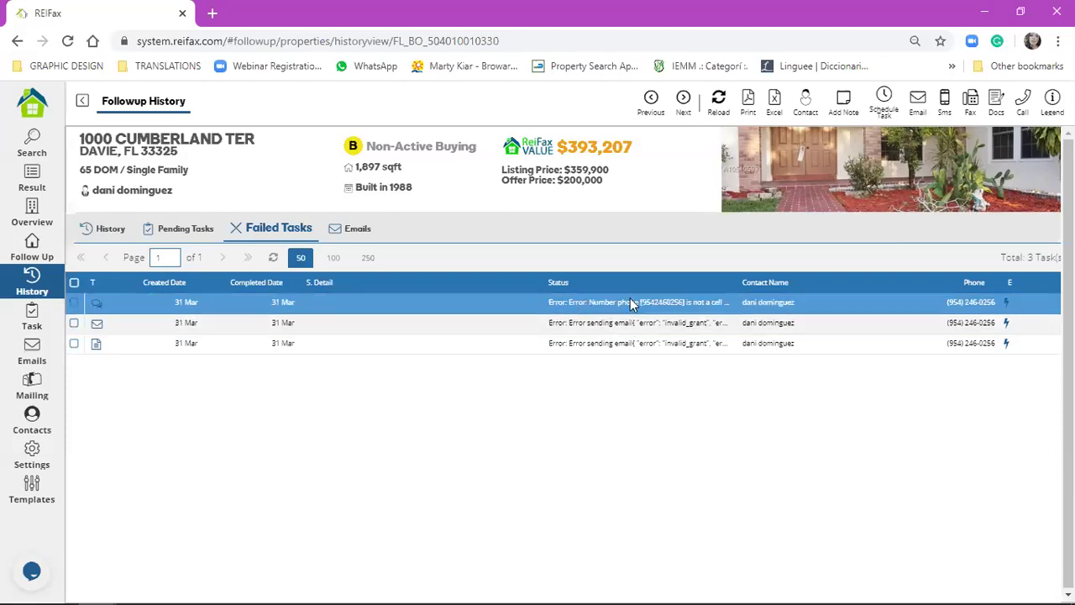
{"action": "left_click", "coordinate": [744, 320]}
{"action": "left_click", "coordinate": [733, 304]}
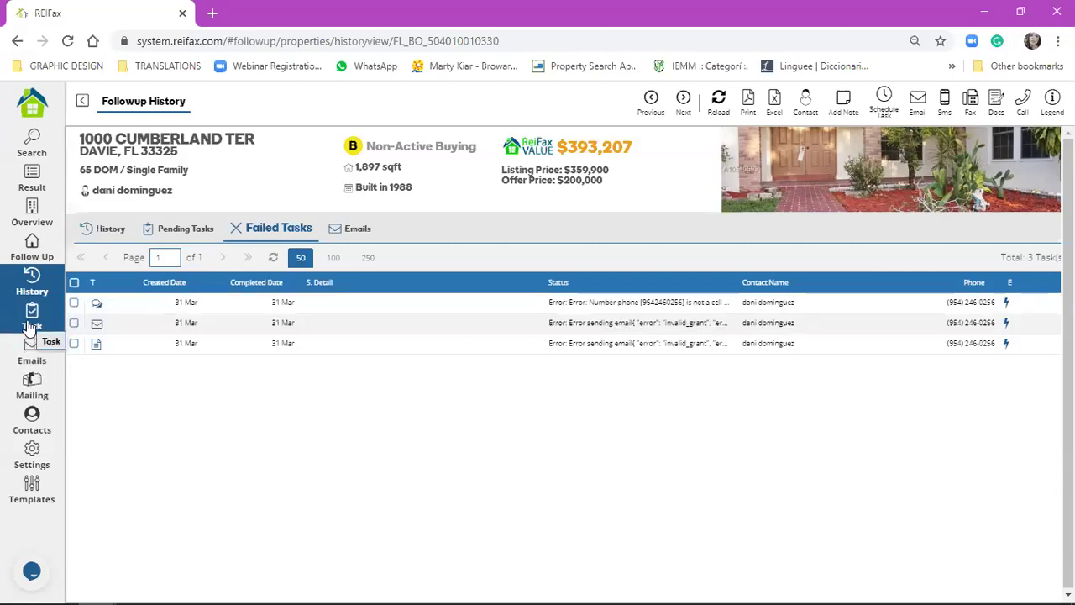
{"action": "left_click", "coordinate": [28, 326]}
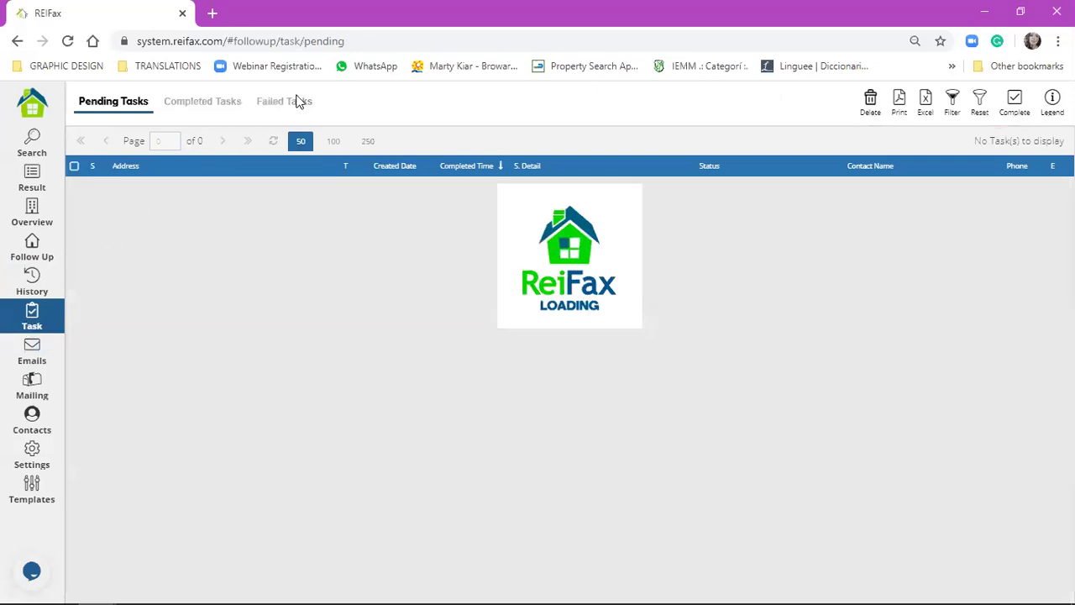
{"action": "left_click", "coordinate": [301, 109]}
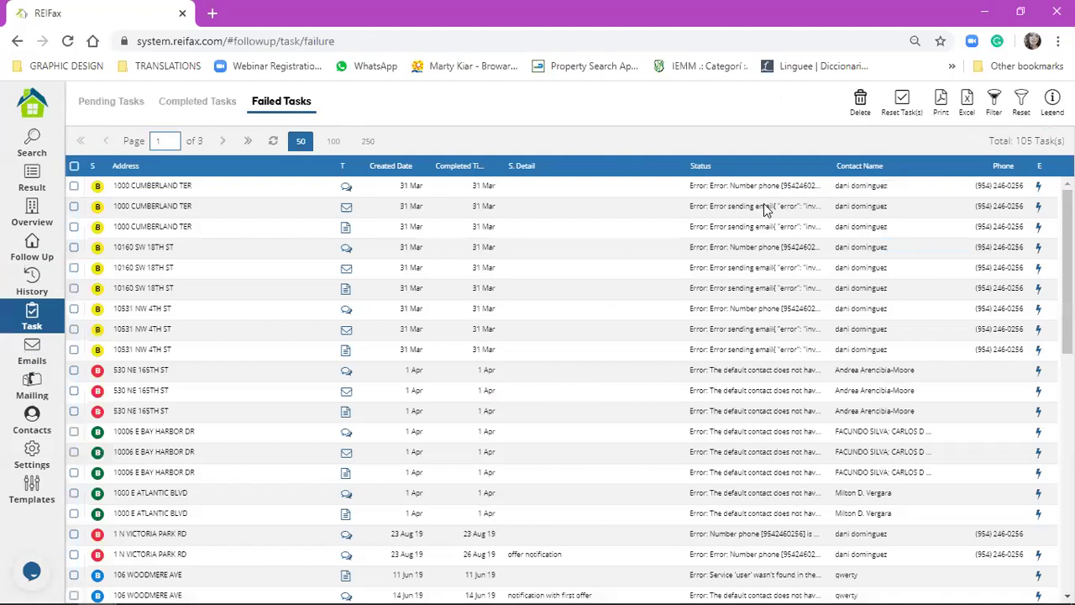
{"action": "left_click", "coordinate": [751, 191]}
{"action": "right_click", "coordinate": [751, 190]}
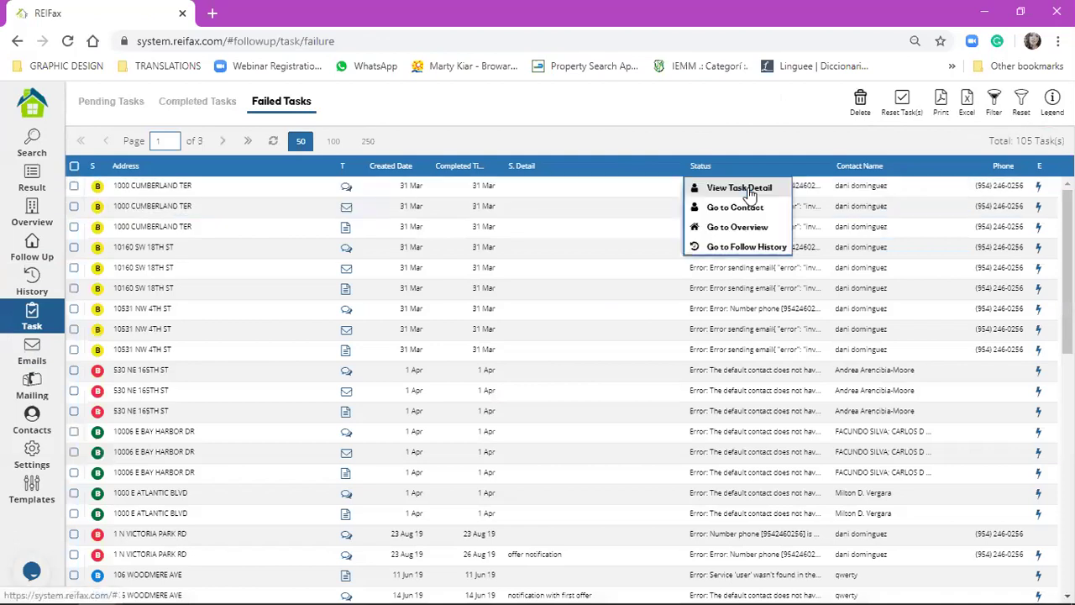
{"action": "left_click", "coordinate": [739, 189]}
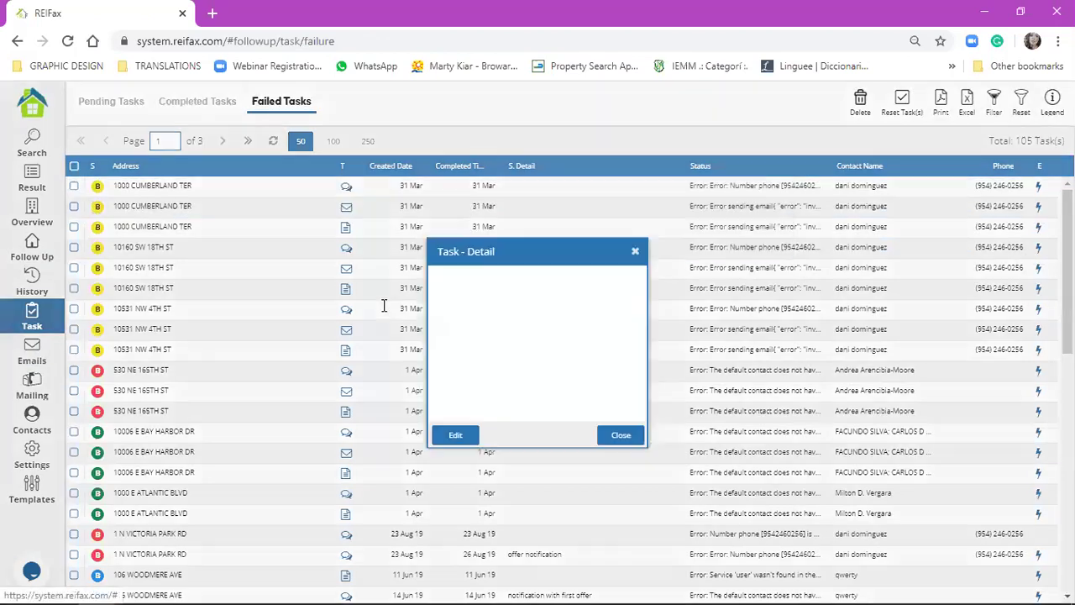
- Highlight the error's non-cell phone number, close the details, and return to the follow-up history
{"action": "triple_click", "coordinate": [725, 311]}
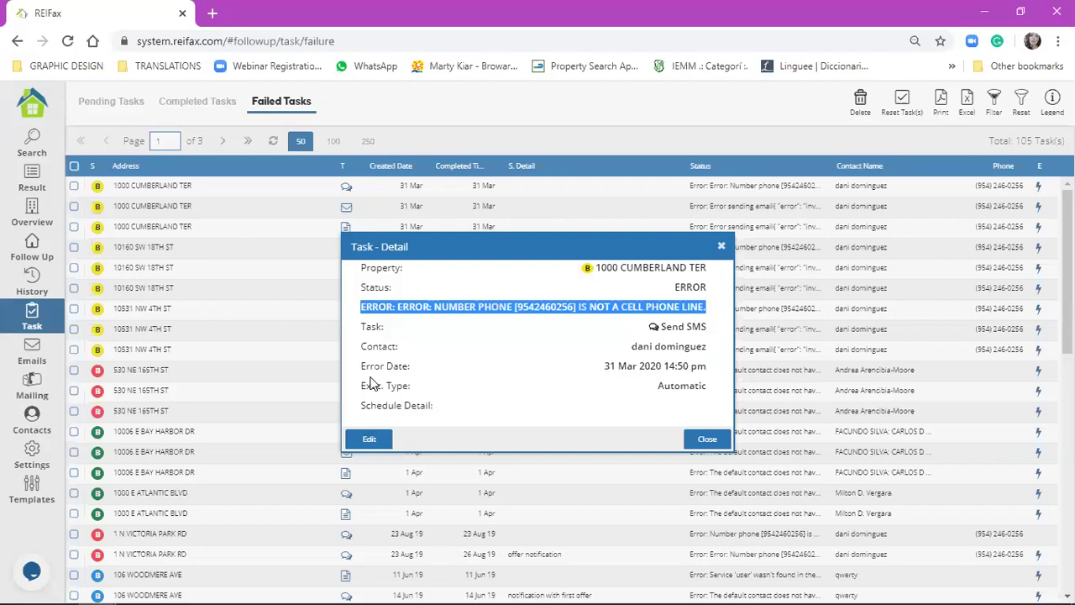
{"action": "left_click", "coordinate": [515, 303]}
{"action": "left_click_drag", "start_coordinate": [515, 304], "coordinate": [574, 304]}
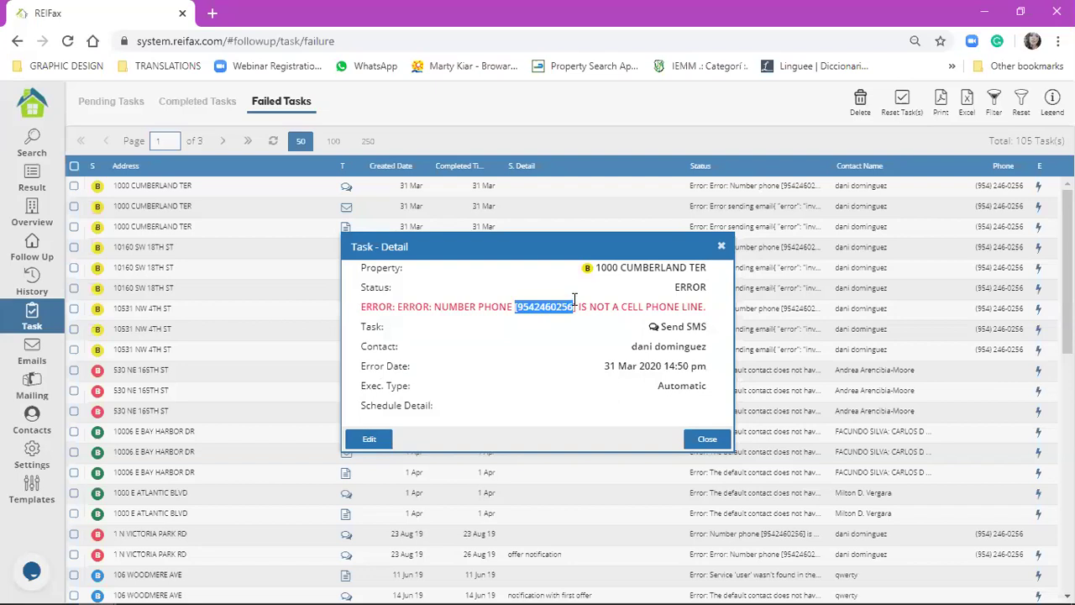
{"action": "left_click", "coordinate": [519, 301]}
{"action": "key", "text": "Escape"}
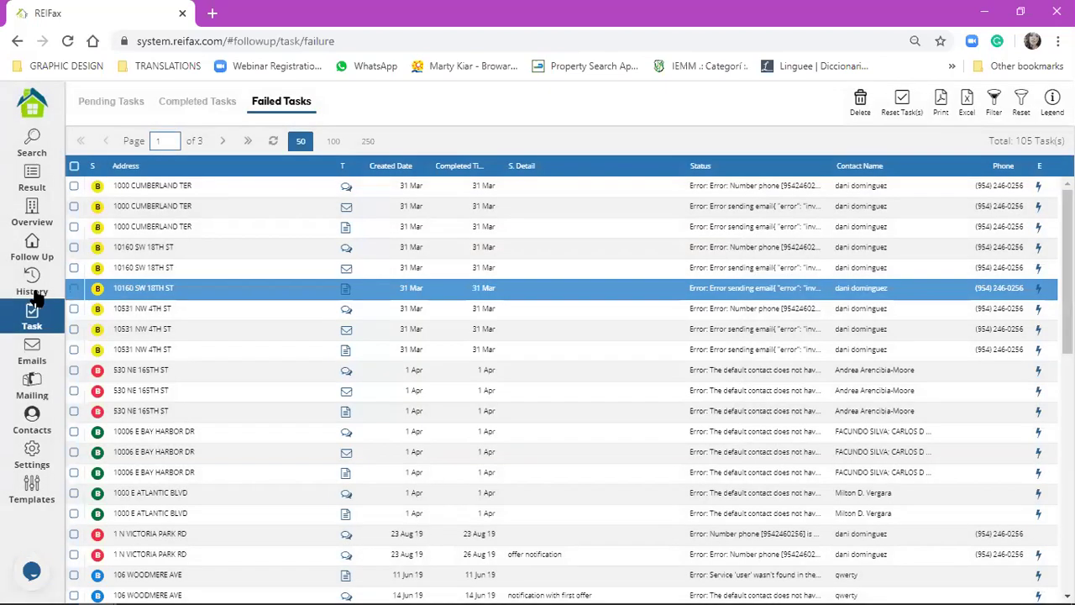
{"action": "left_click", "coordinate": [35, 296]}
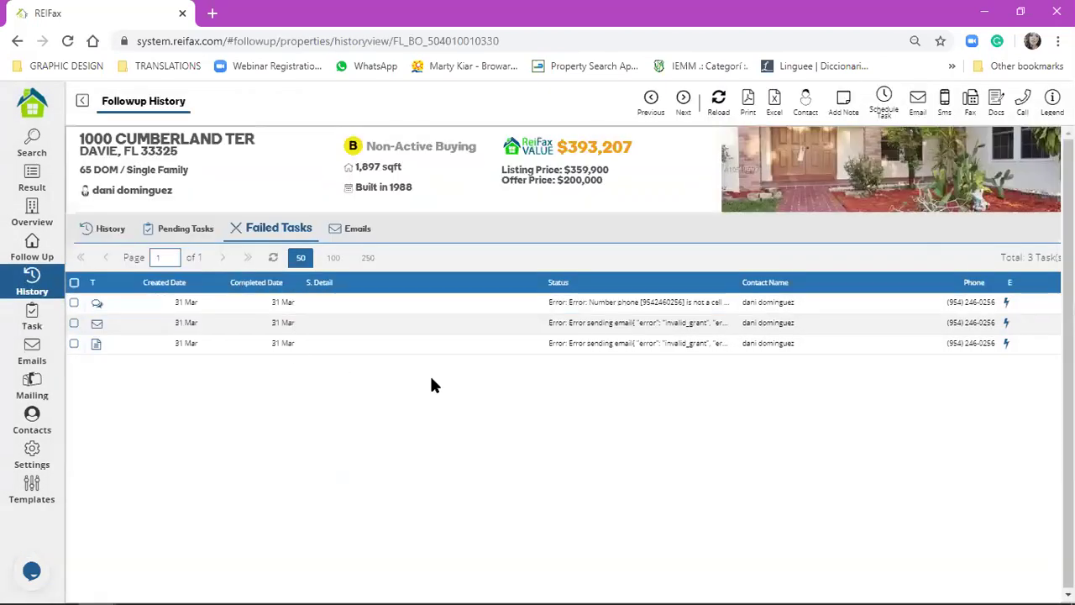
{"action": "left_click", "coordinate": [367, 230]}
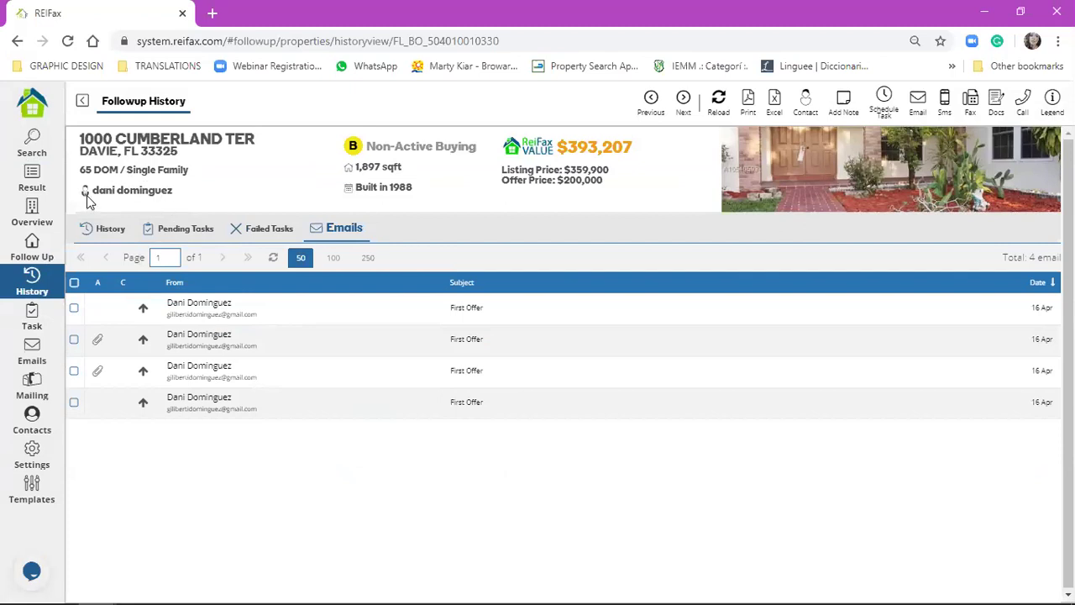
{"action": "left_click_drag", "start_coordinate": [90, 192], "coordinate": [173, 191]}
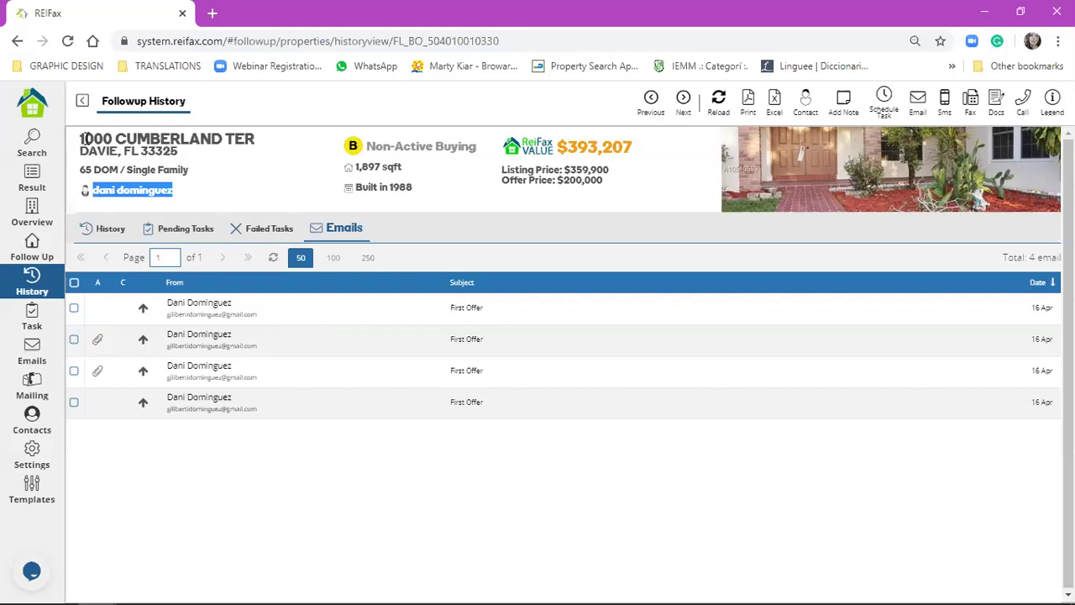
{"action": "left_click", "coordinate": [221, 309]}
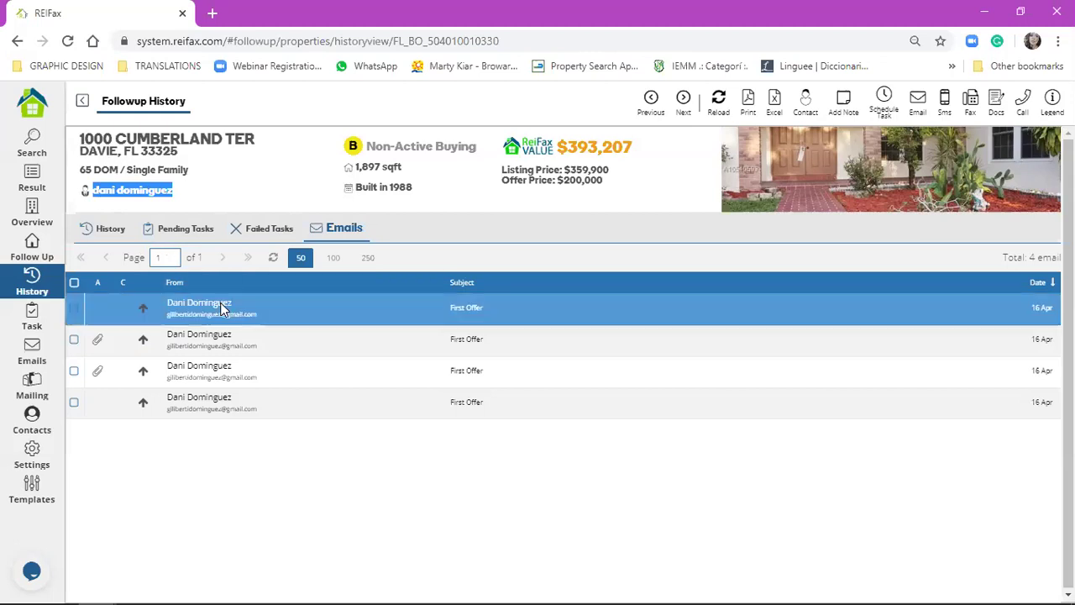
{"action": "double_click", "coordinate": [220, 310]}
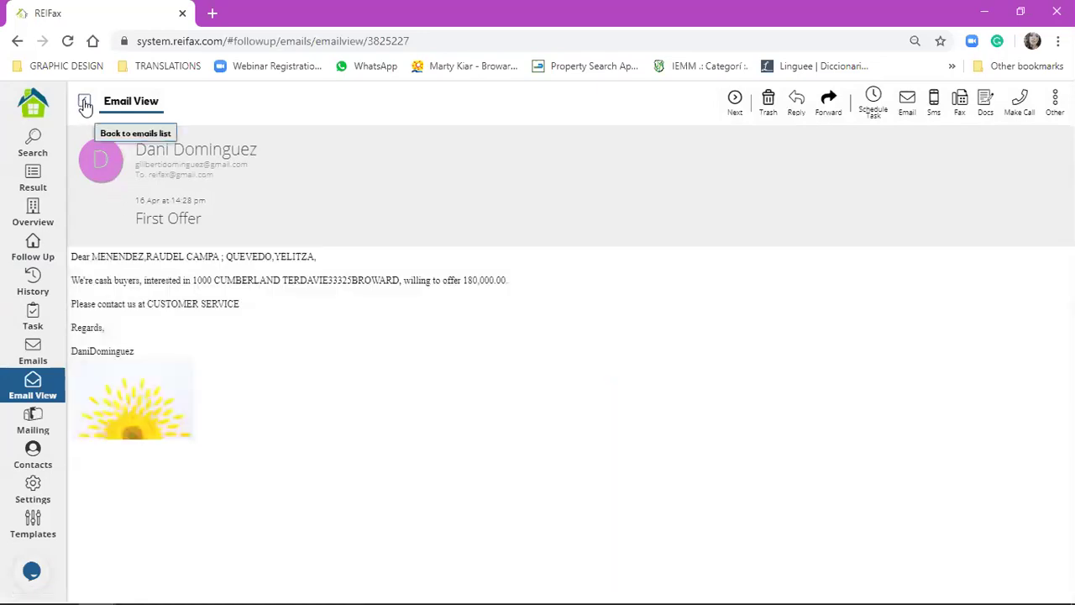
{"action": "left_click", "coordinate": [85, 102]}
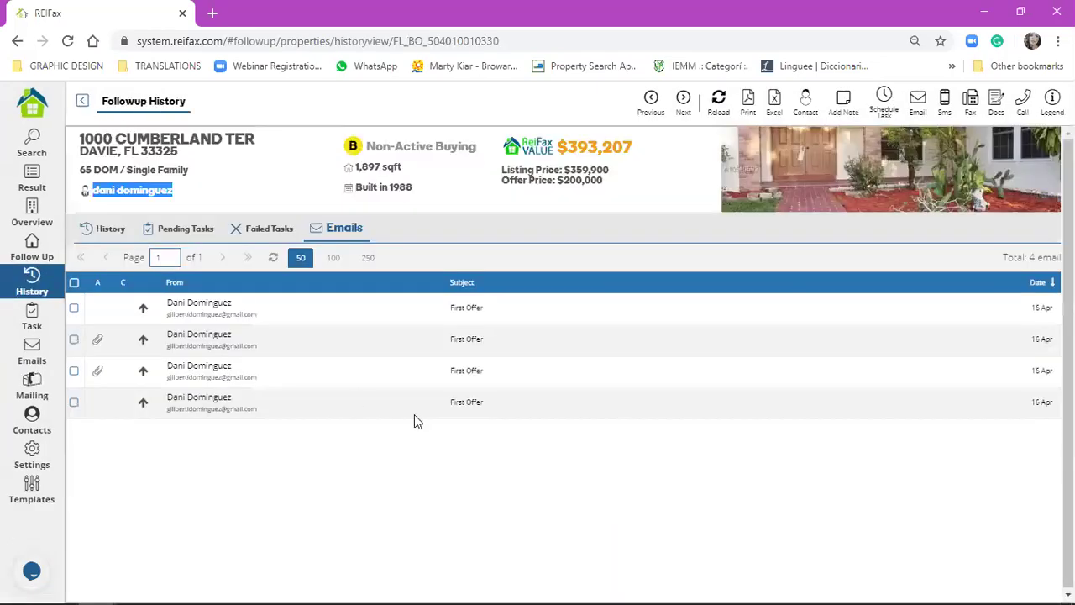
{"action": "left_click", "coordinate": [487, 403]}
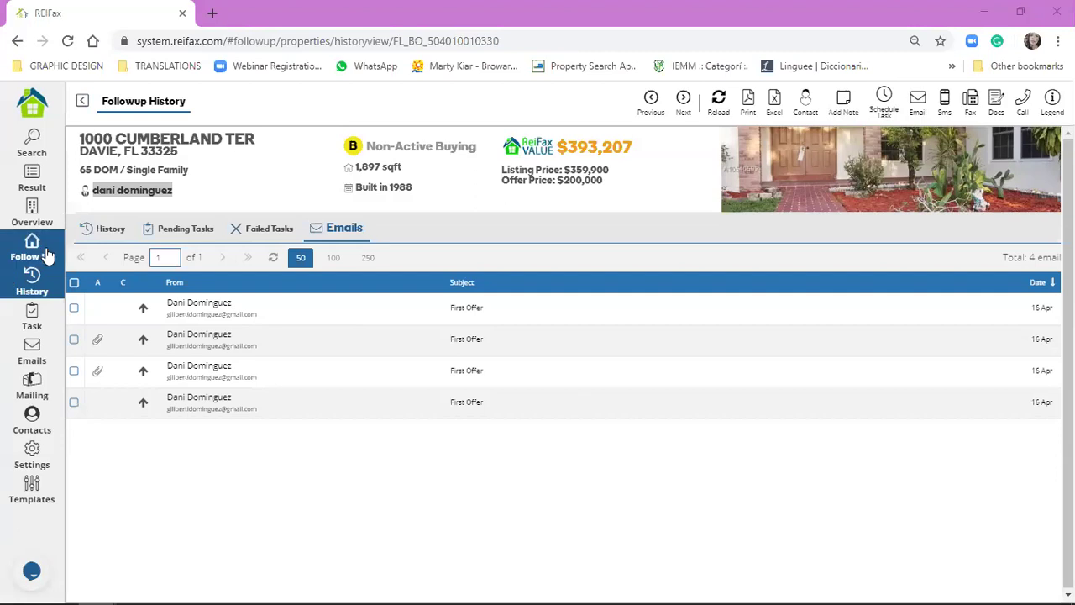
- Scroll the History timeline to the top to reach the Today 10:06 am $200,000 entry
{"action": "left_click", "coordinate": [103, 234]}
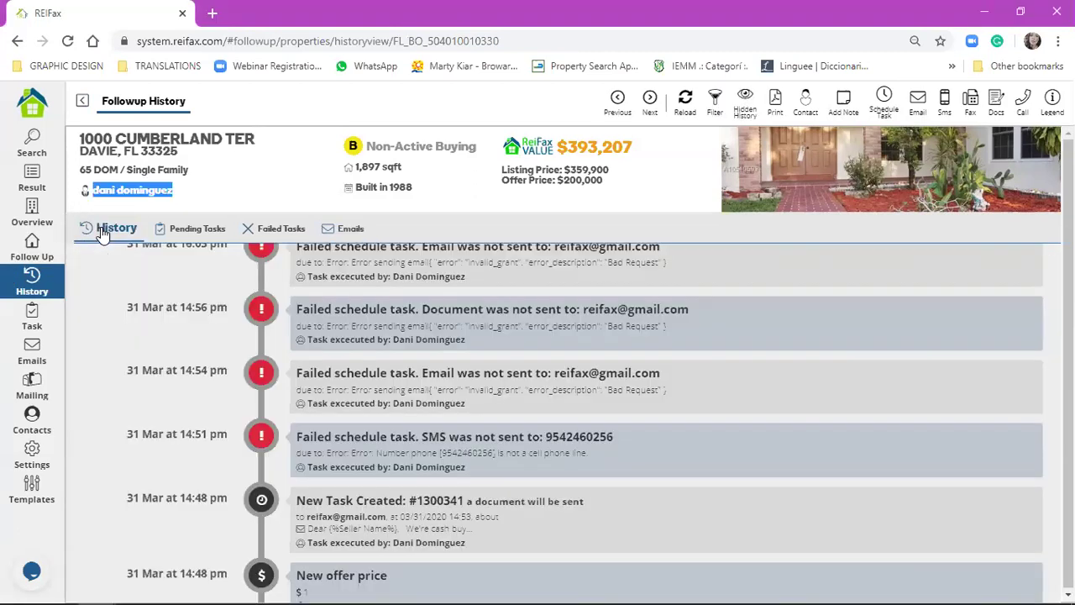
{"action": "scroll", "coordinate": [366, 391], "scroll_direction": "up", "scroll_amount": 3}
{"action": "scroll", "coordinate": [366, 391], "scroll_direction": "up", "scroll_amount": 5}
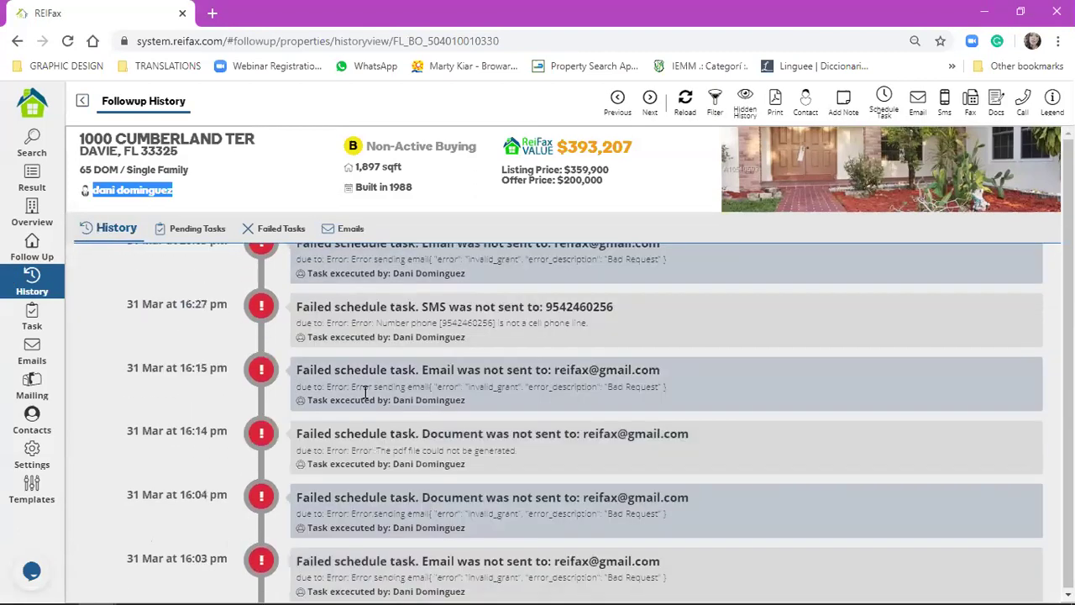
{"action": "scroll", "coordinate": [285, 337], "scroll_direction": "up", "scroll_amount": 10}
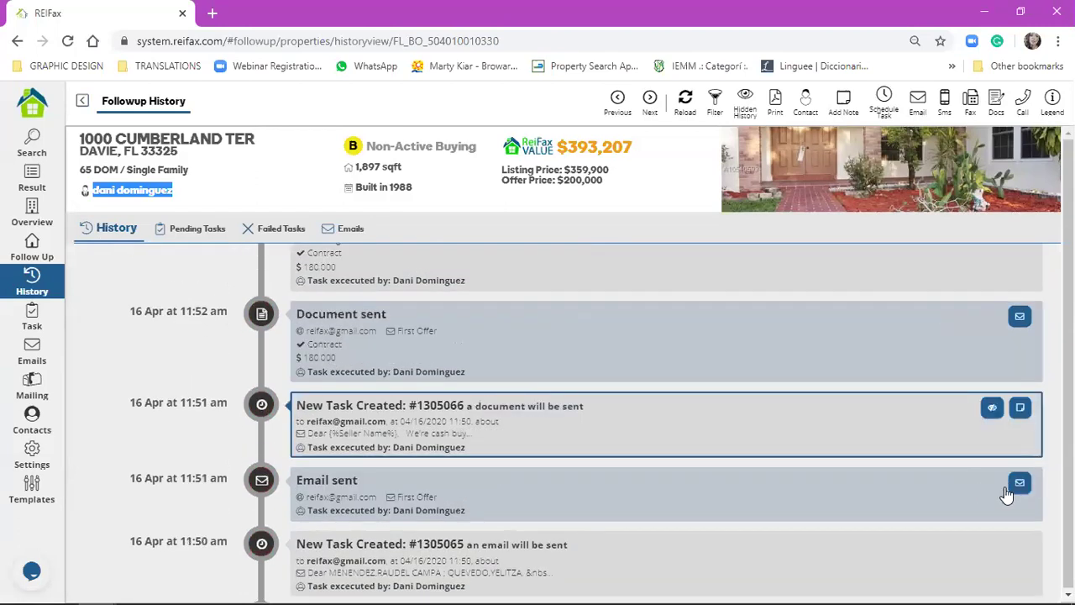
{"action": "scroll", "coordinate": [781, 339], "scroll_direction": "up", "scroll_amount": 1}
{"action": "scroll", "coordinate": [874, 301], "scroll_direction": "up", "scroll_amount": 3}
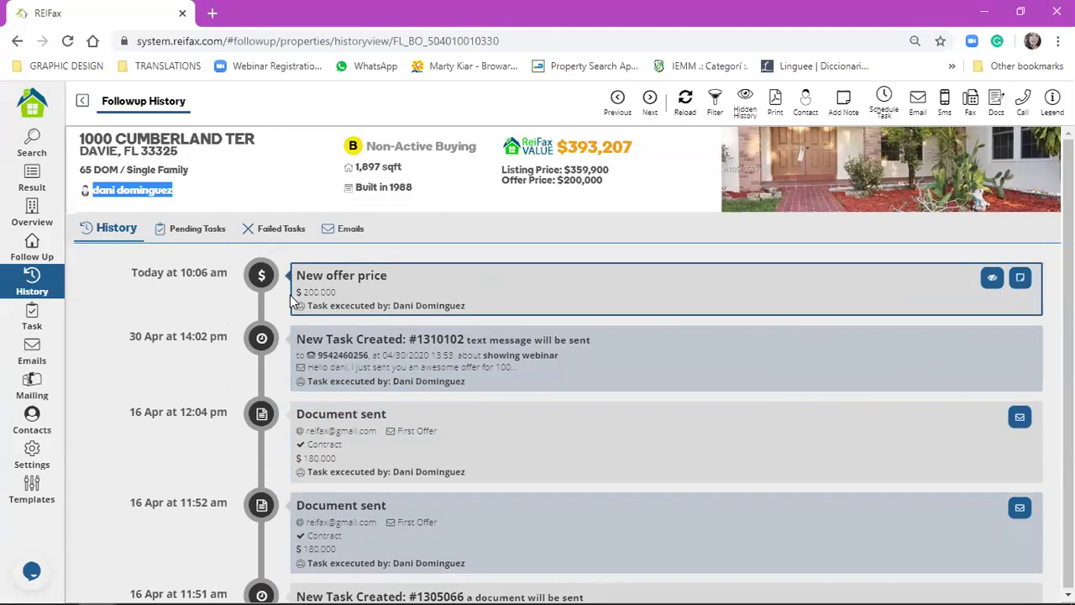
- Save the note 'sample webinar' on the $200,000 New offer price entry, then reopen and cancel it
{"action": "left_click", "coordinate": [1020, 288]}
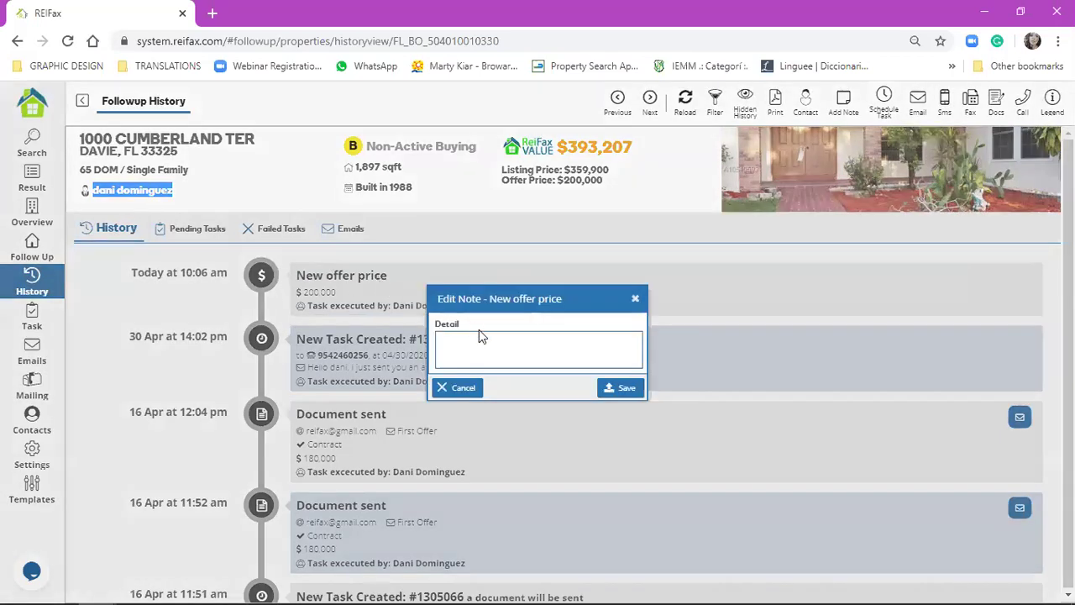
{"action": "left_click", "coordinate": [490, 340]}
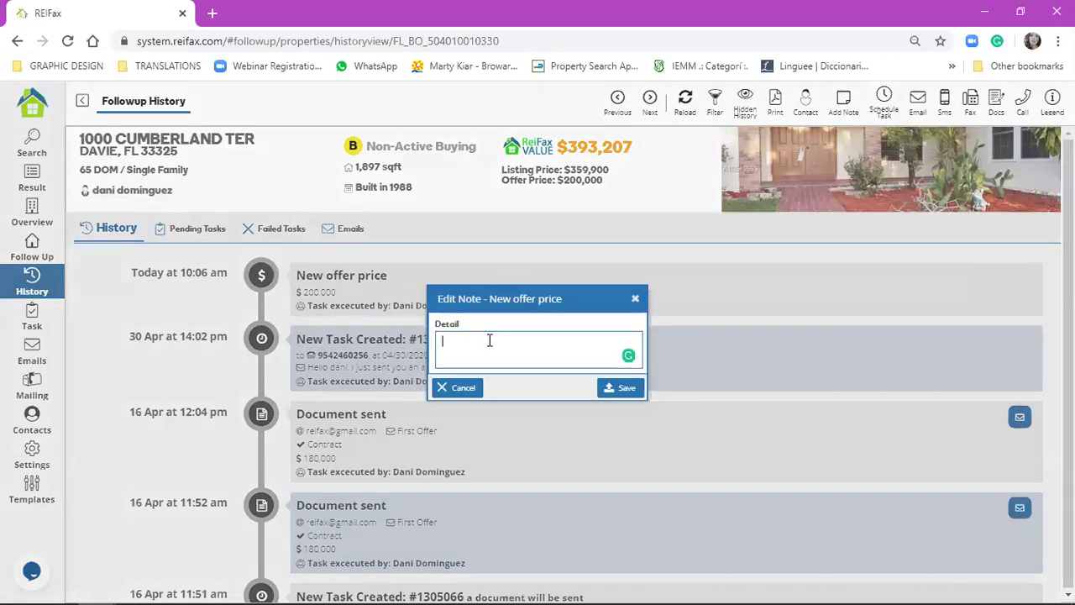
{"action": "type", "text": "sample webinar"}
{"action": "left_click", "coordinate": [634, 387]}
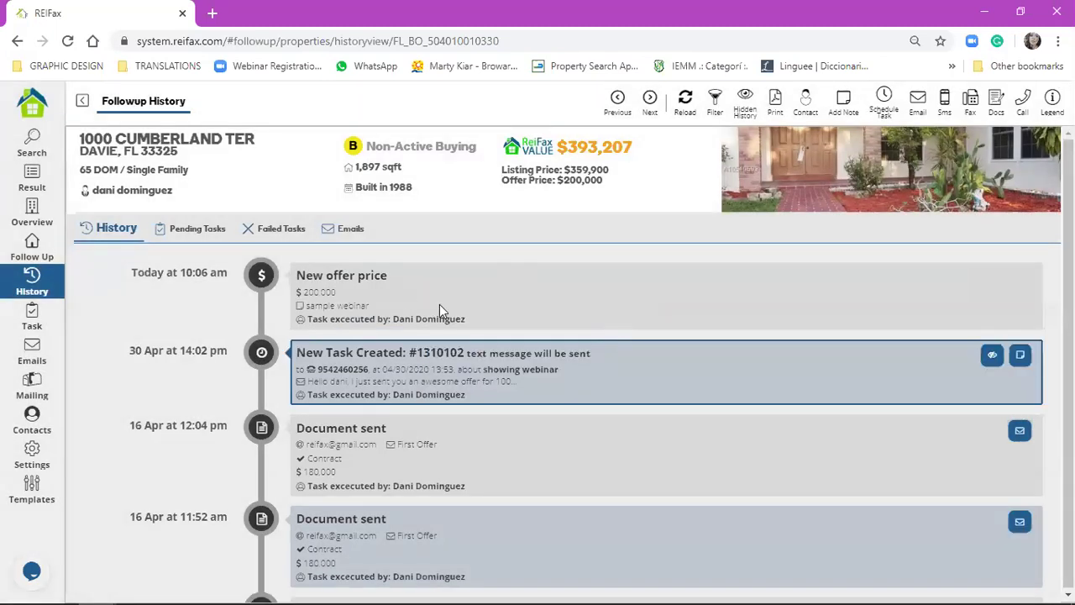
{"action": "left_click", "coordinate": [1020, 277]}
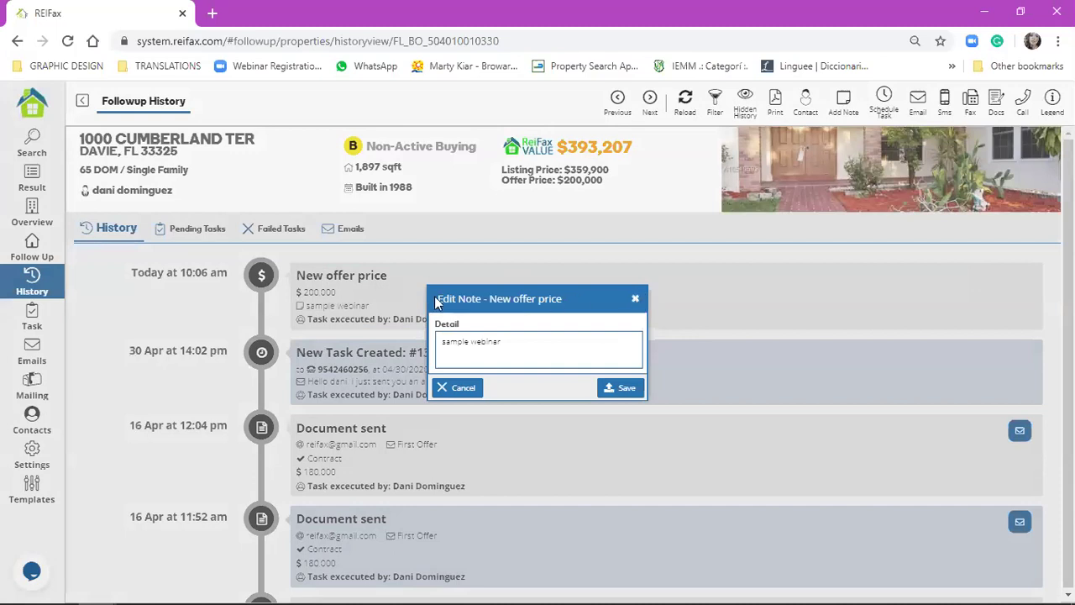
{"action": "left_click", "coordinate": [362, 278]}
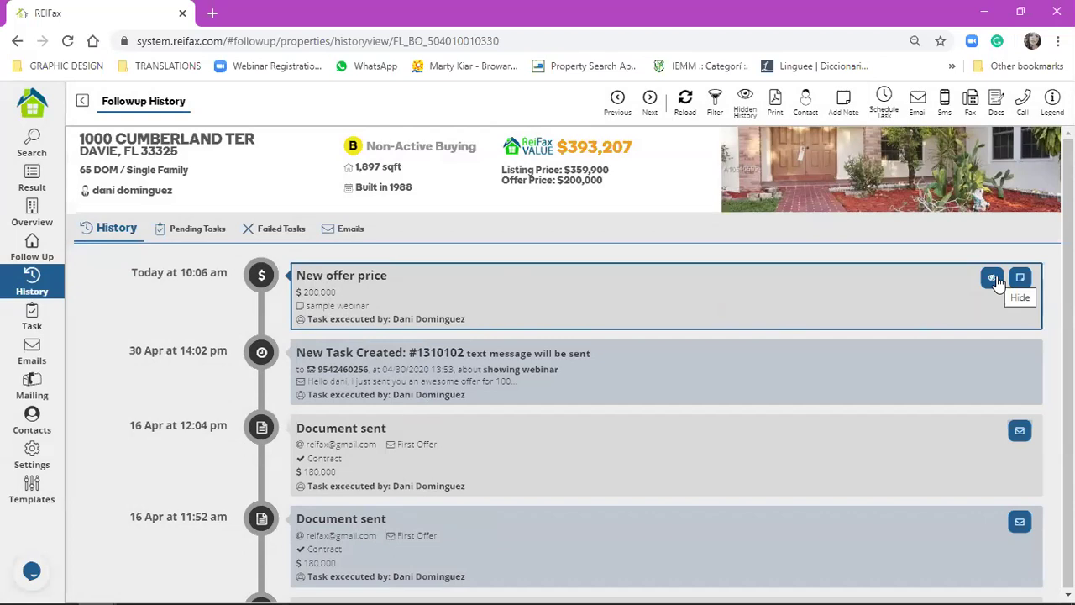
- Hide the New offer price entry and view the 12:04 document-sent email before returning
{"action": "left_click", "coordinate": [993, 278]}
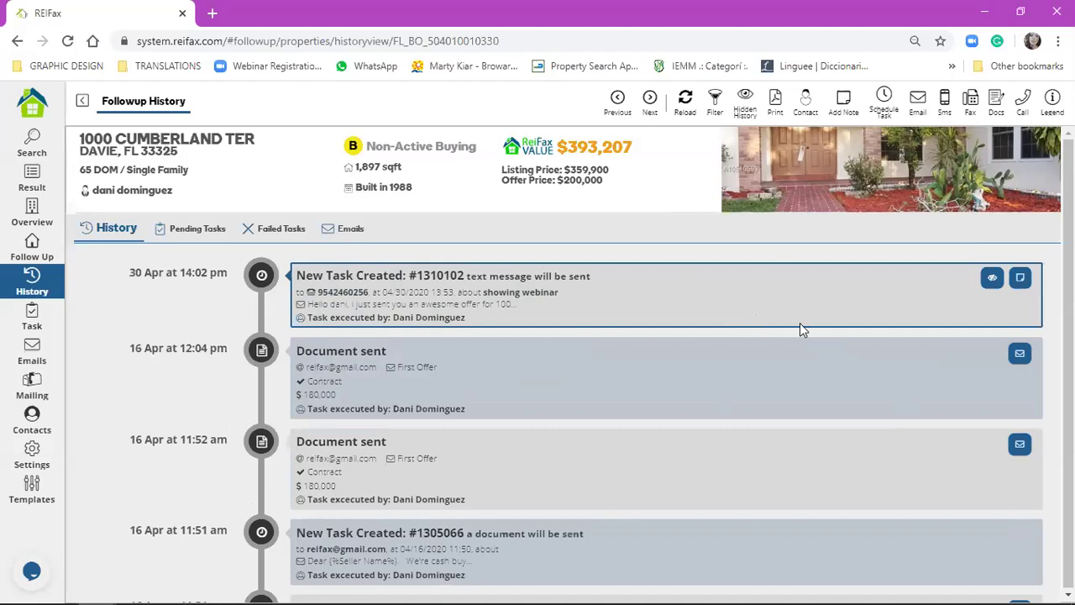
{"action": "left_click", "coordinate": [1020, 354]}
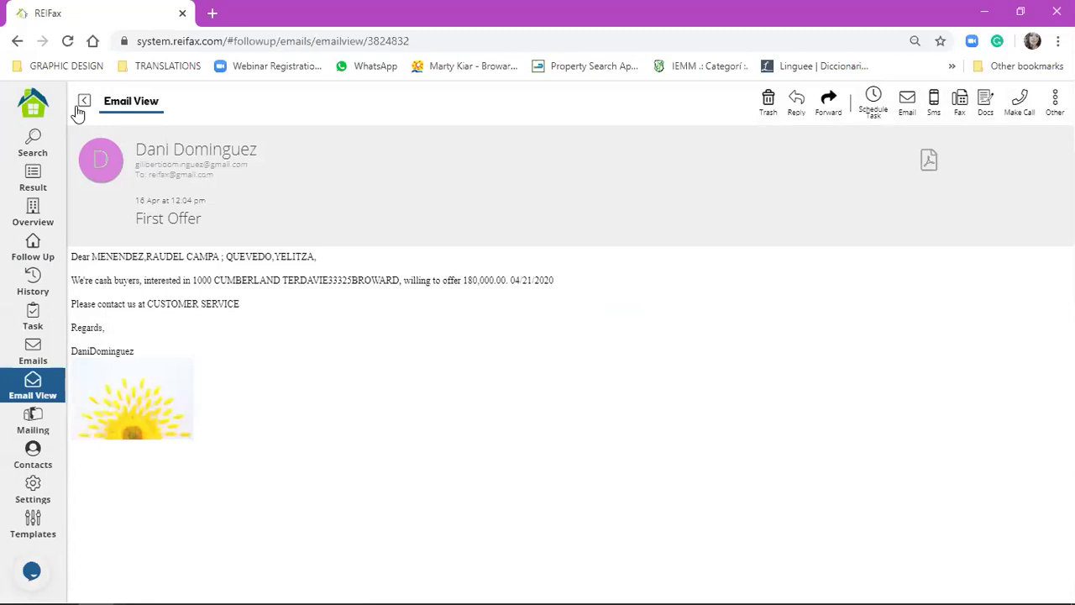
{"action": "left_click", "coordinate": [78, 109]}
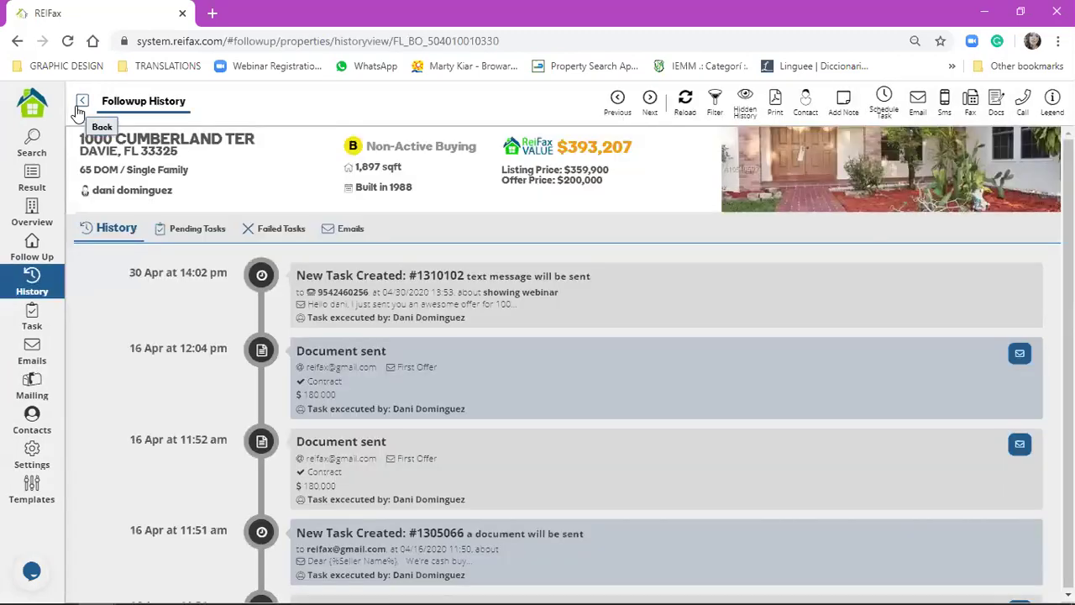
- Check the Hidden History list, close it, and scroll down the timeline
{"action": "mouse_move", "coordinate": [616, 308]}
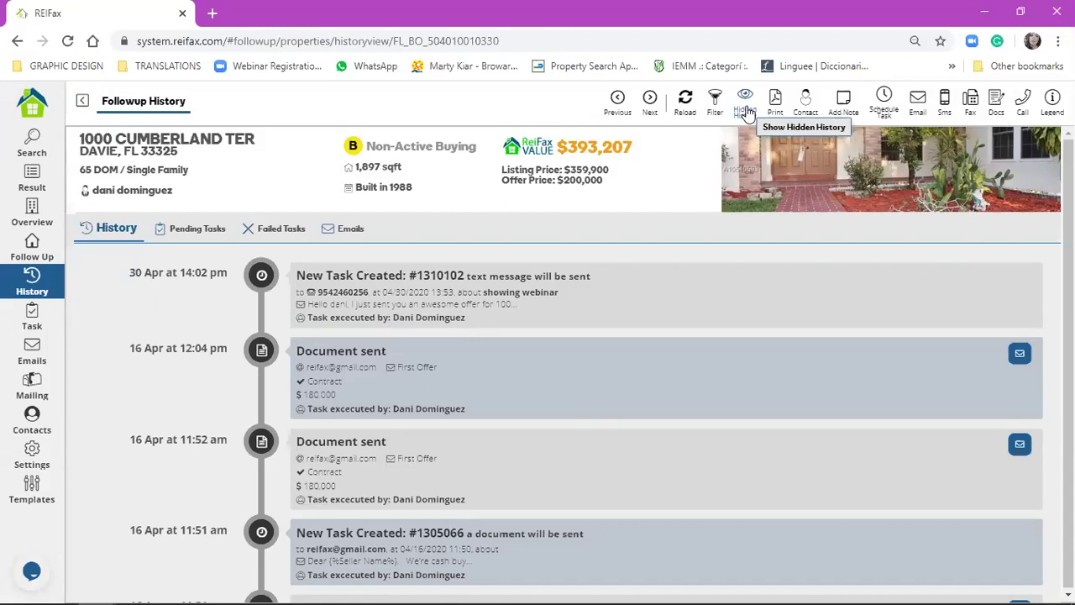
{"action": "left_click", "coordinate": [746, 108]}
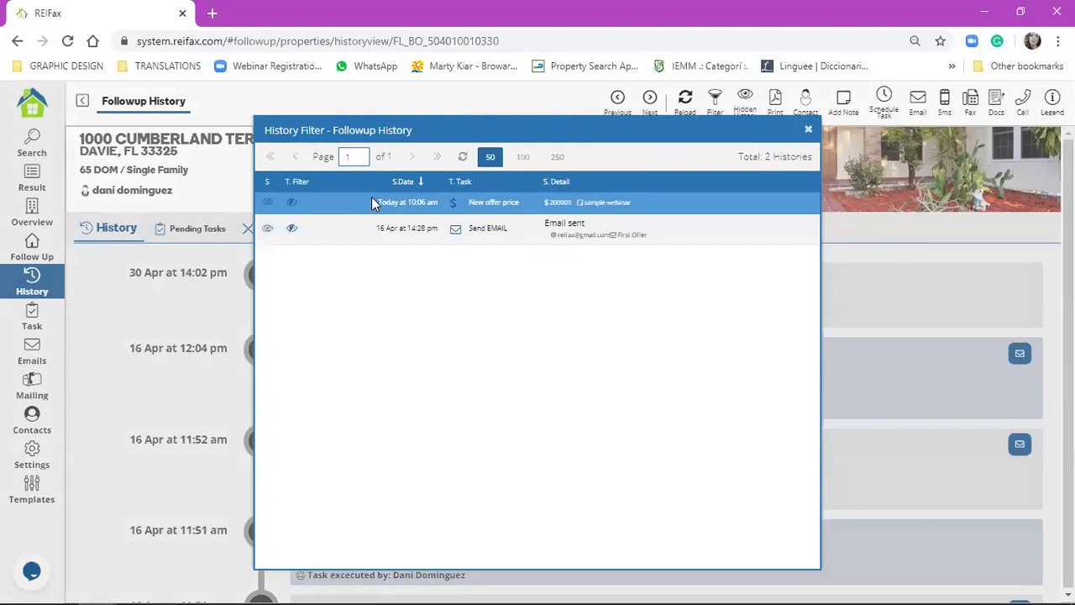
{"action": "left_click", "coordinate": [805, 137]}
{"action": "scroll", "coordinate": [582, 405], "scroll_direction": "down", "scroll_amount": 4}
{"action": "scroll", "coordinate": [453, 406], "scroll_direction": "down", "scroll_amount": 2}
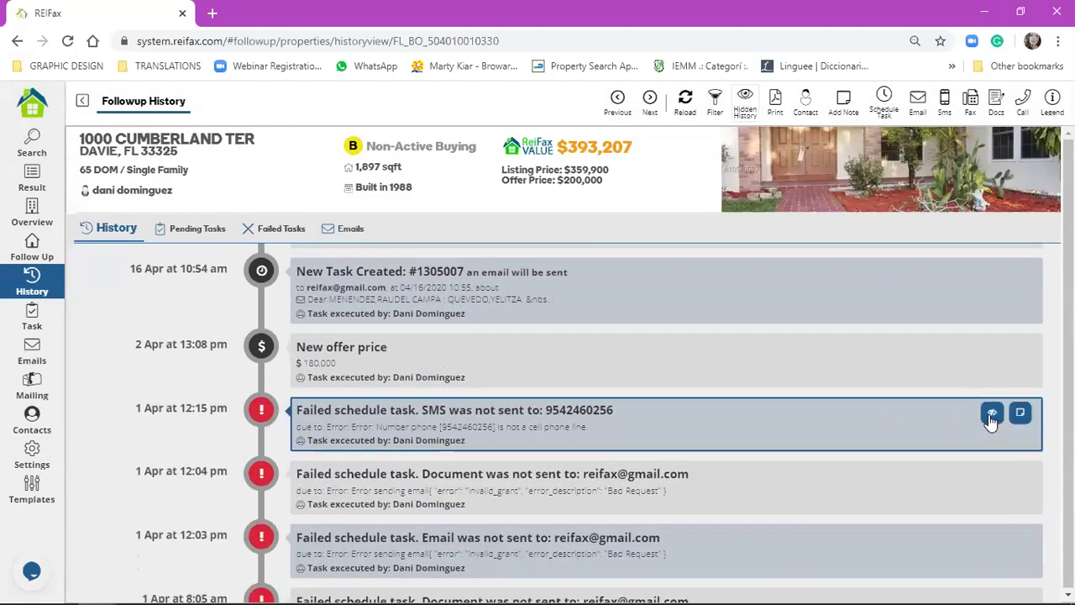
- Hide the five failed 1 Apr entries (12:04, 12:03, 8:05, 8:03, 4:15) and list all hidden entries
{"action": "left_click", "coordinate": [268, 230]}
{"action": "left_click", "coordinate": [105, 230]}
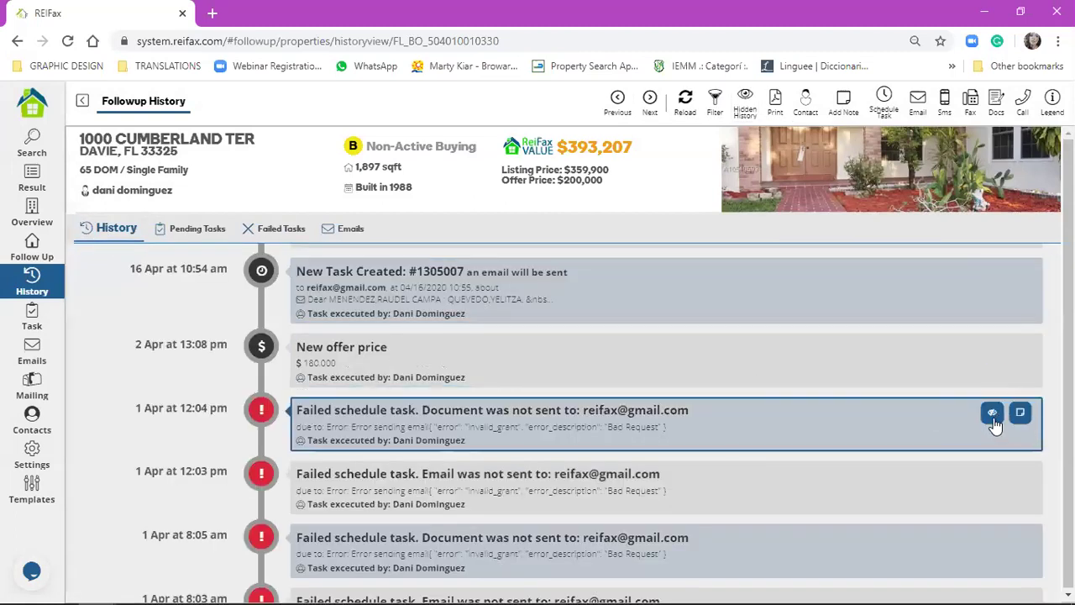
{"action": "left_click", "coordinate": [992, 414]}
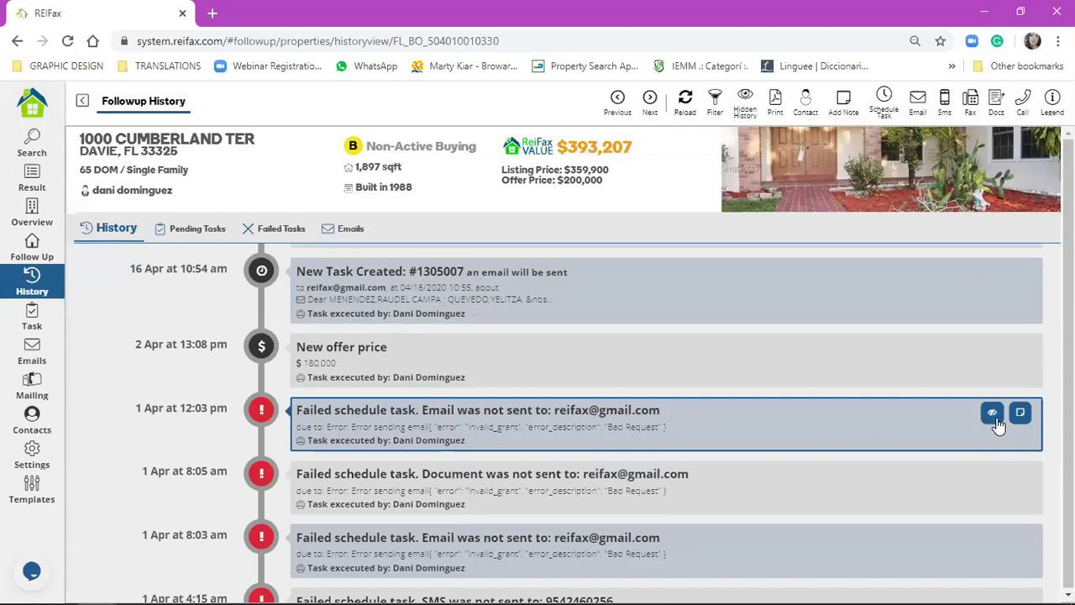
{"action": "left_click", "coordinate": [997, 424]}
{"action": "left_click", "coordinate": [997, 422]}
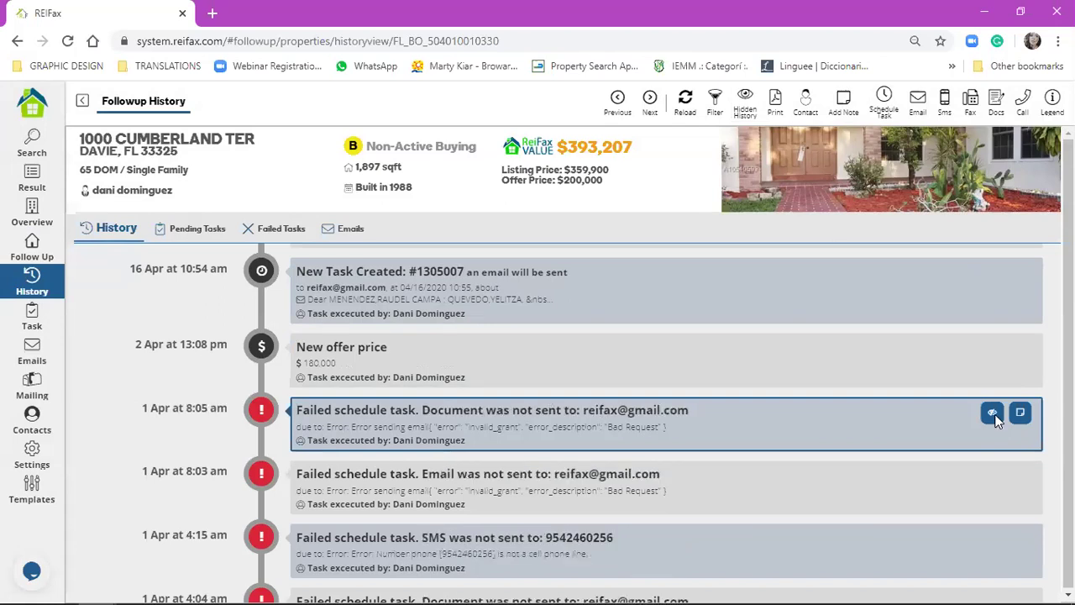
{"action": "left_click", "coordinate": [995, 420]}
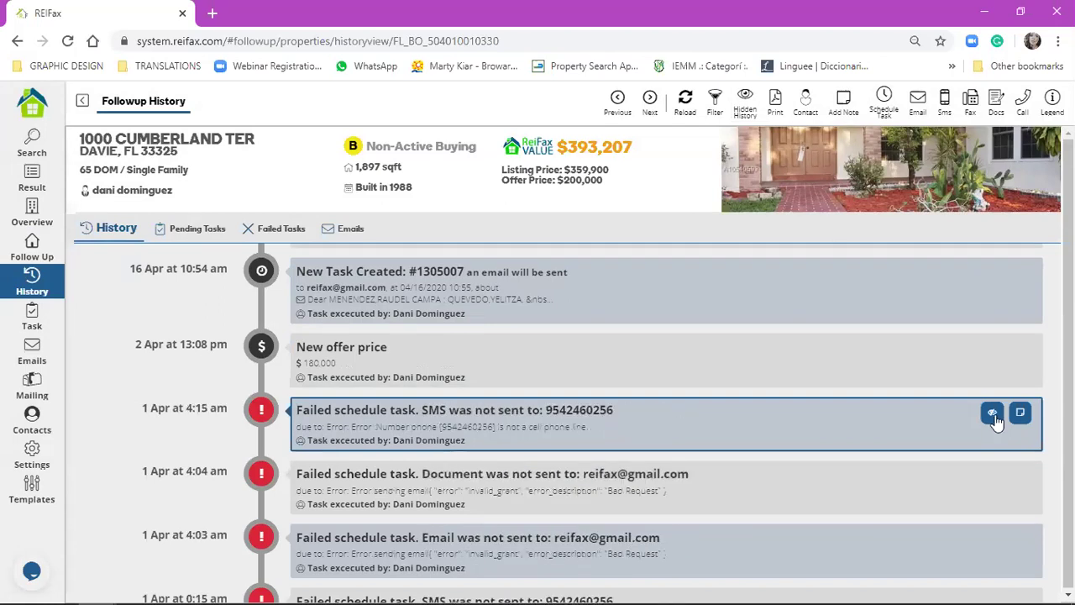
{"action": "left_click", "coordinate": [995, 420]}
{"action": "left_click", "coordinate": [747, 99]}
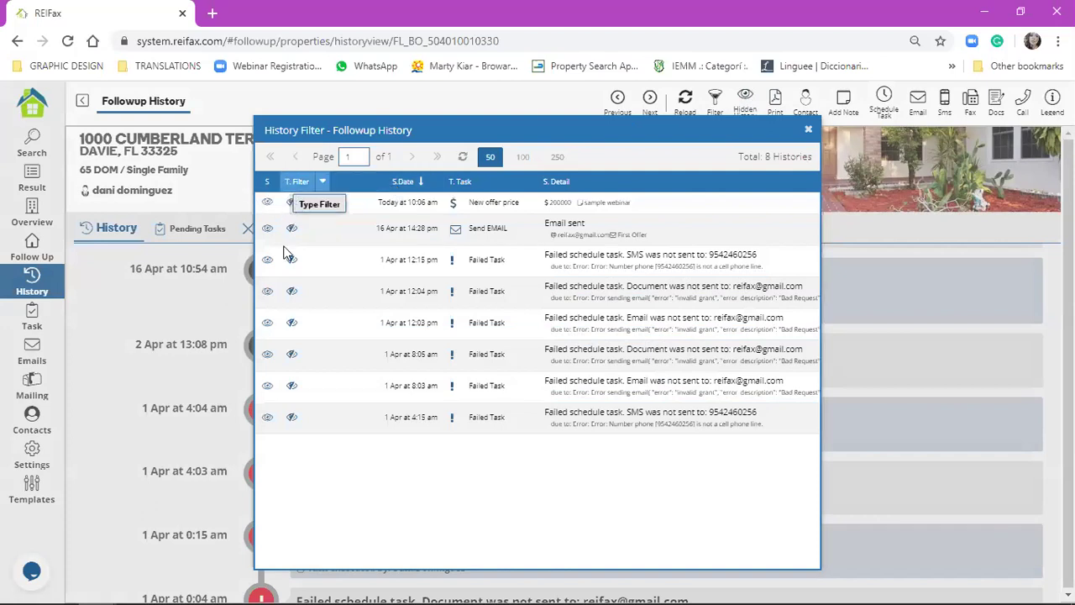
- Unhide the New offer price, 16 Apr email sent and failed SMS entries, then close the History Filter
{"action": "left_click", "coordinate": [292, 203]}
{"action": "left_click", "coordinate": [290, 418]}
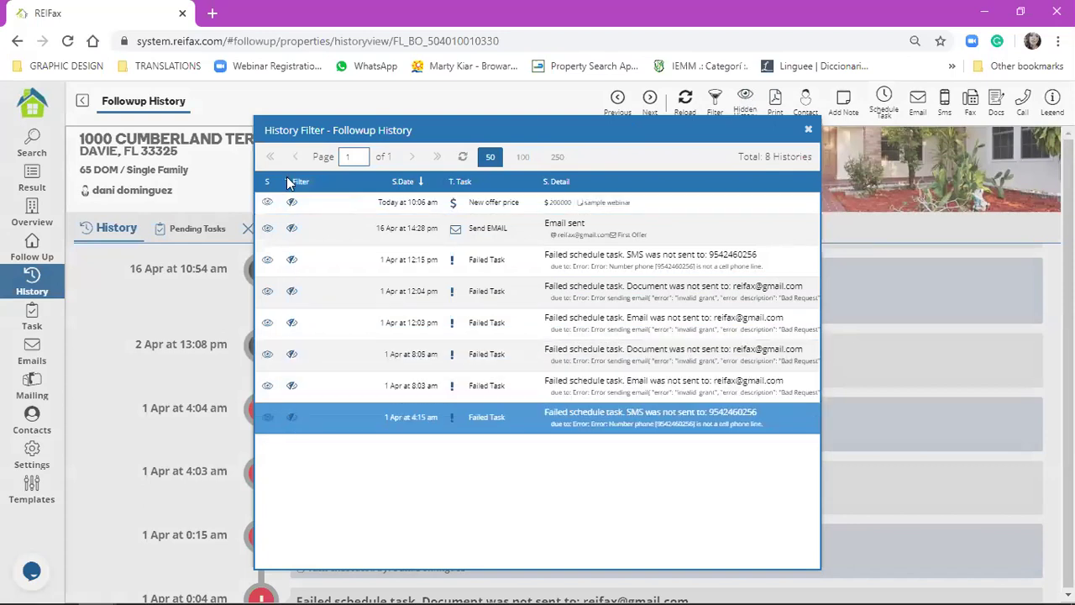
{"action": "left_click", "coordinate": [270, 200]}
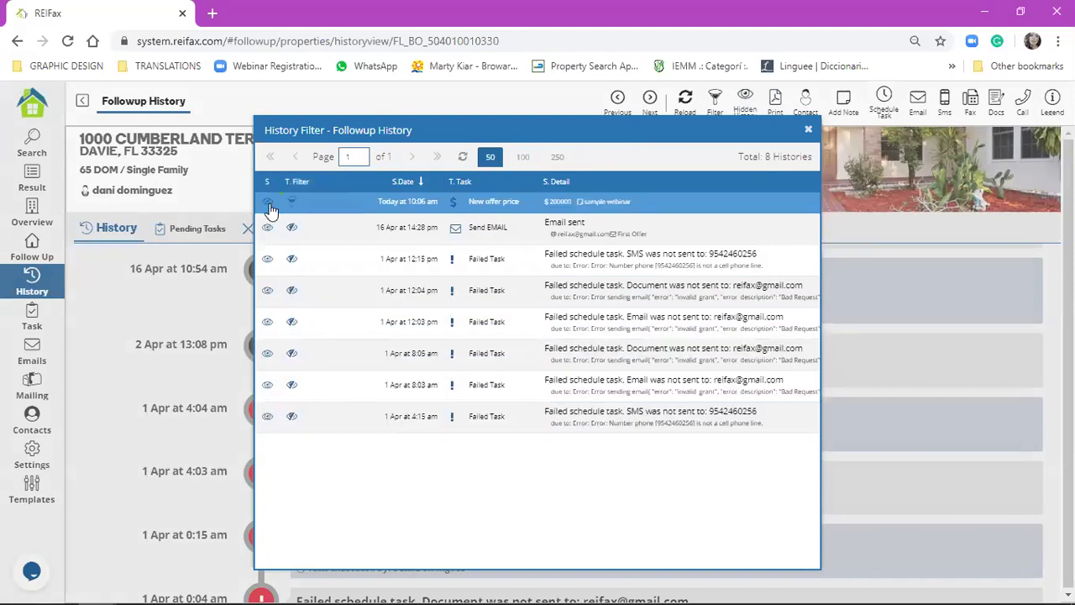
{"action": "left_click", "coordinate": [268, 209]}
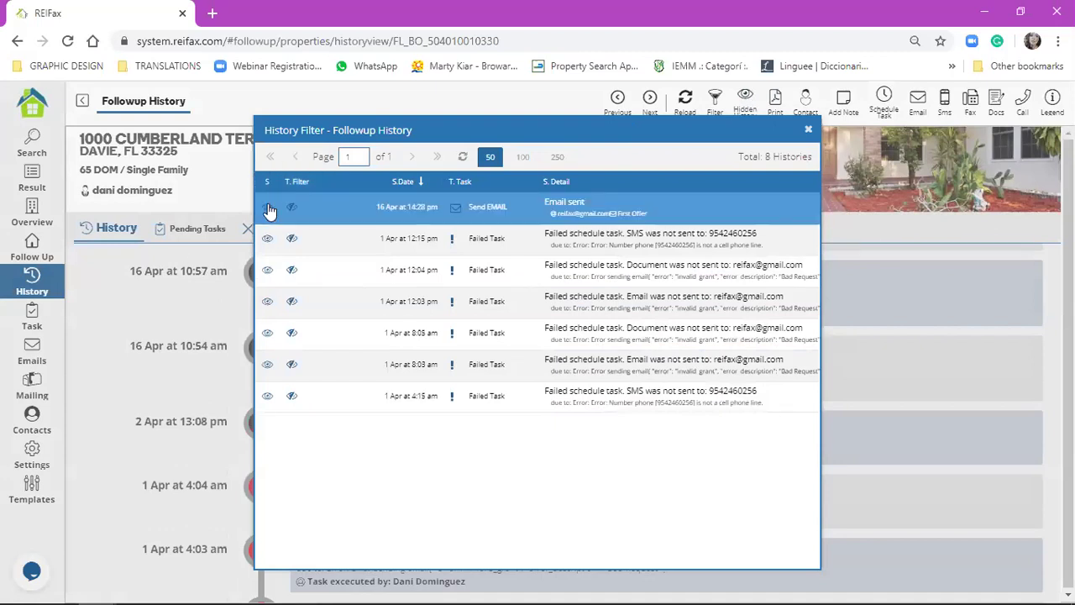
{"action": "left_click", "coordinate": [267, 213]}
{"action": "left_click", "coordinate": [266, 212]}
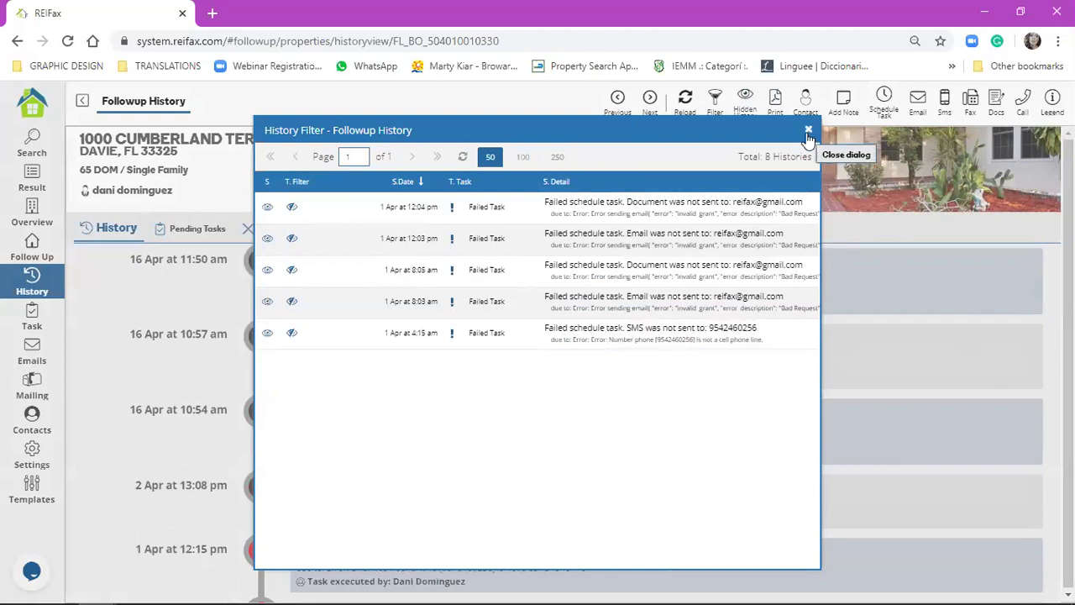
{"action": "left_click", "coordinate": [704, 210]}
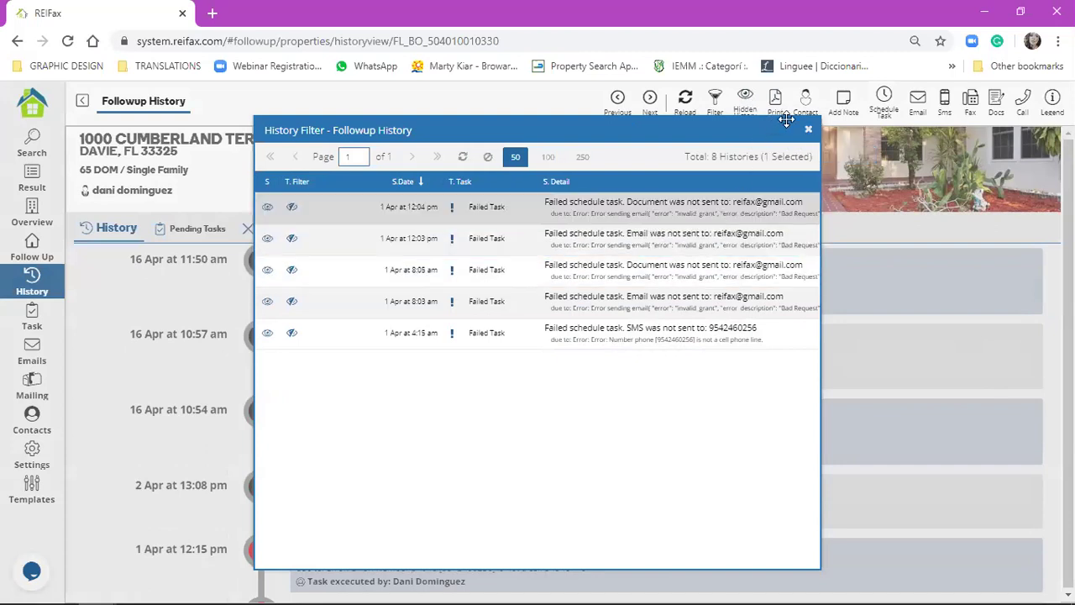
{"action": "left_click", "coordinate": [809, 132]}
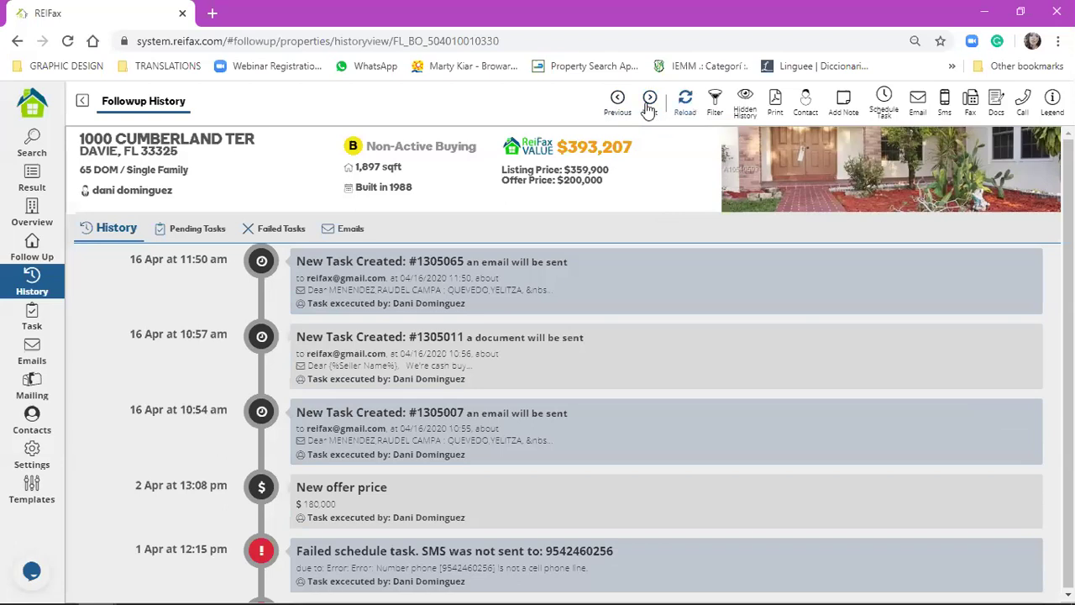
{"action": "left_click", "coordinate": [25, 261]}
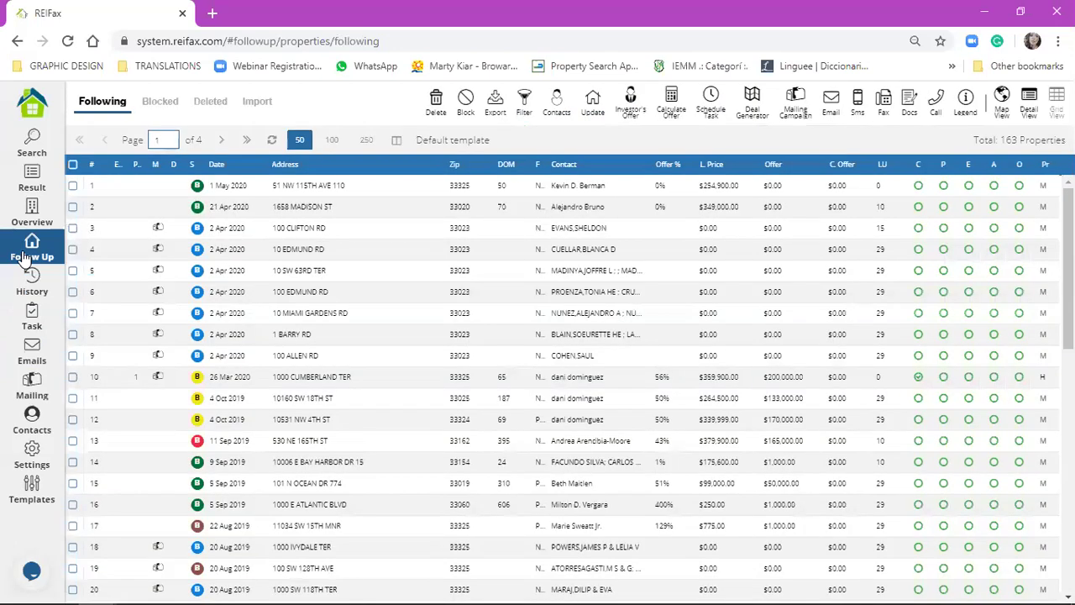
{"action": "left_click", "coordinate": [338, 359]}
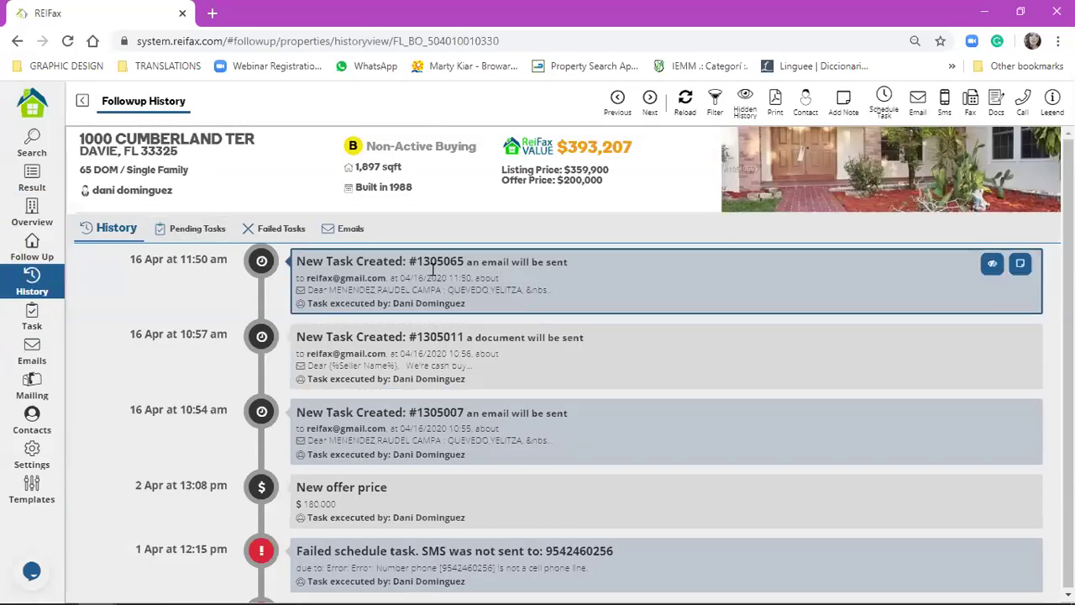
{"action": "left_click", "coordinate": [684, 102]}
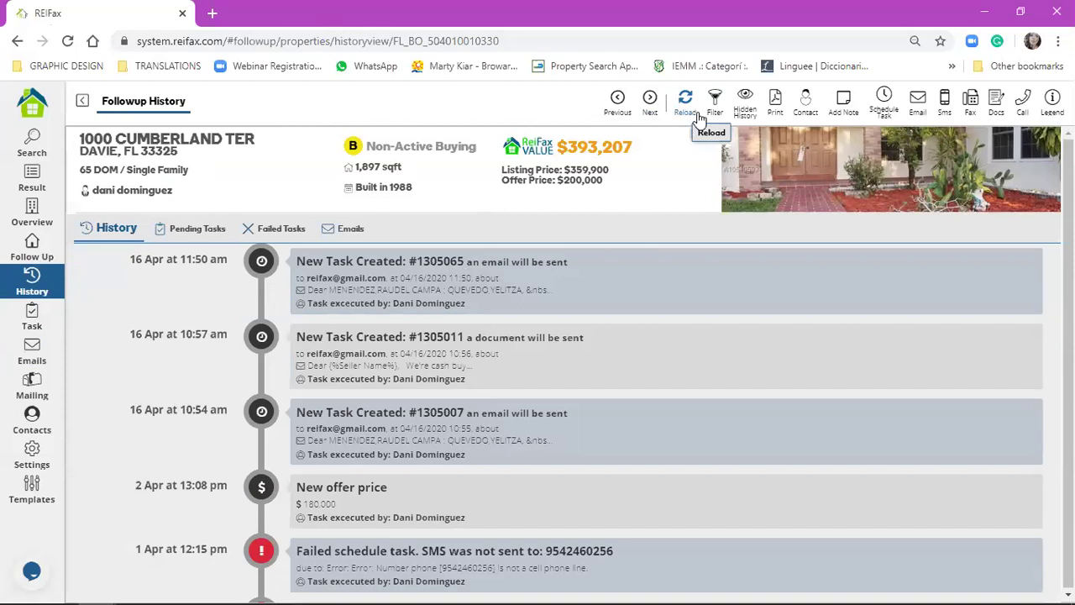
- Move Send/Receive SMS, Send/Receive FAX and Send EMAIL to Hidden Tasks and save the filter
{"action": "left_click", "coordinate": [715, 103]}
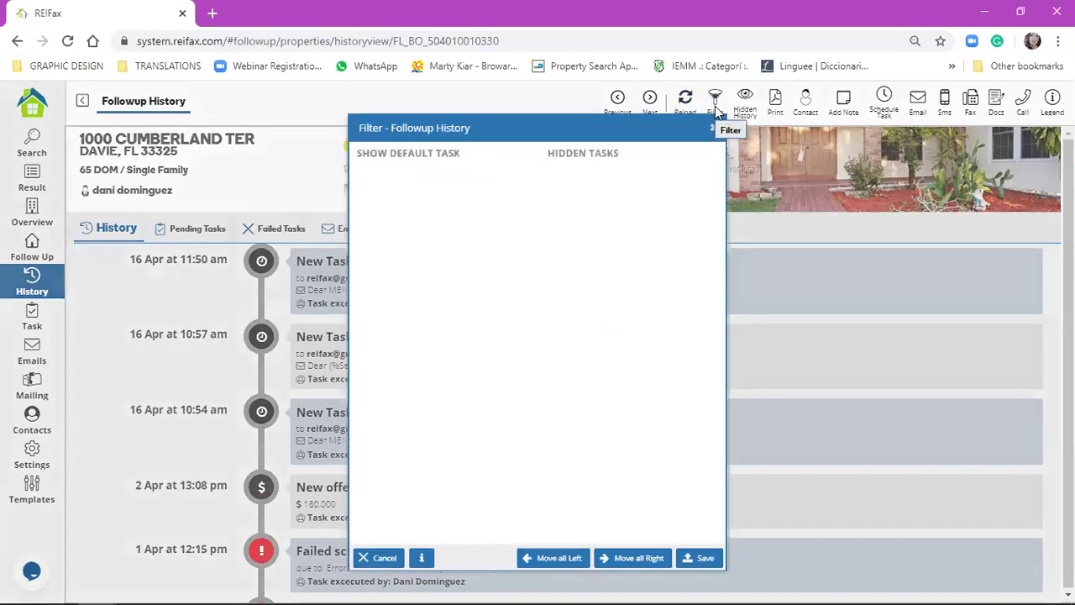
{"action": "left_click_drag", "start_coordinate": [524, 115], "coordinate": [464, 99]}
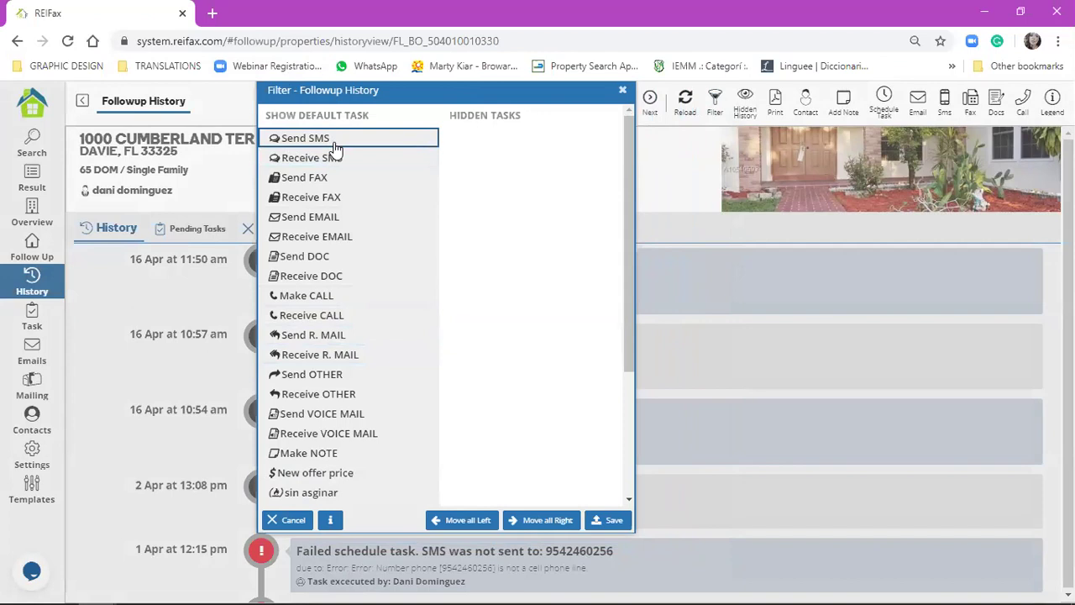
{"action": "double_click", "coordinate": [334, 145]}
{"action": "double_click", "coordinate": [334, 145]}
{"action": "double_click", "coordinate": [333, 144]}
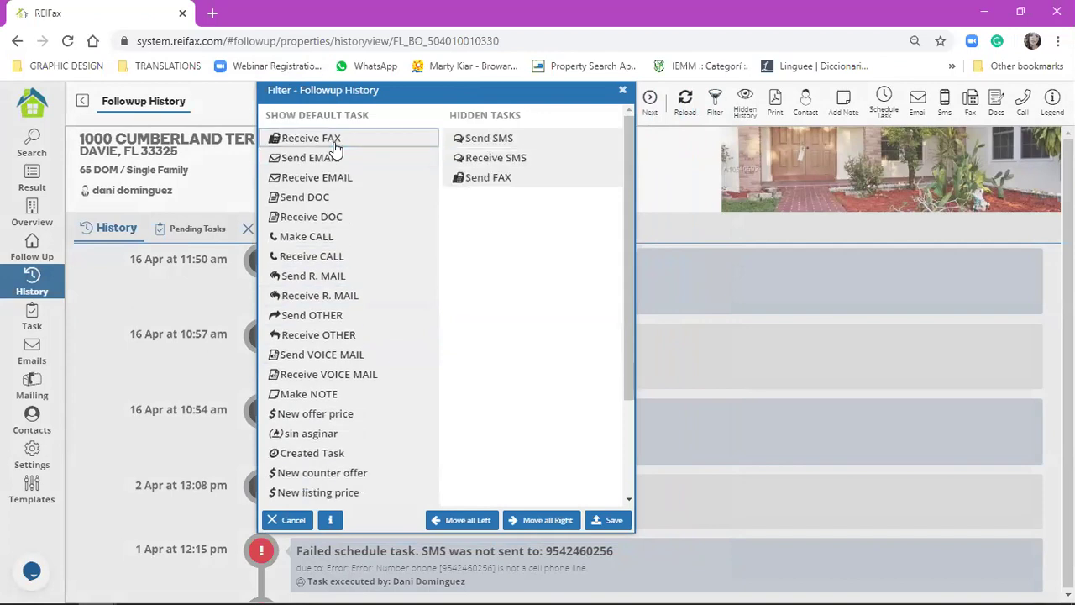
{"action": "double_click", "coordinate": [334, 144]}
{"action": "double_click", "coordinate": [333, 145]}
{"action": "double_click", "coordinate": [333, 144]}
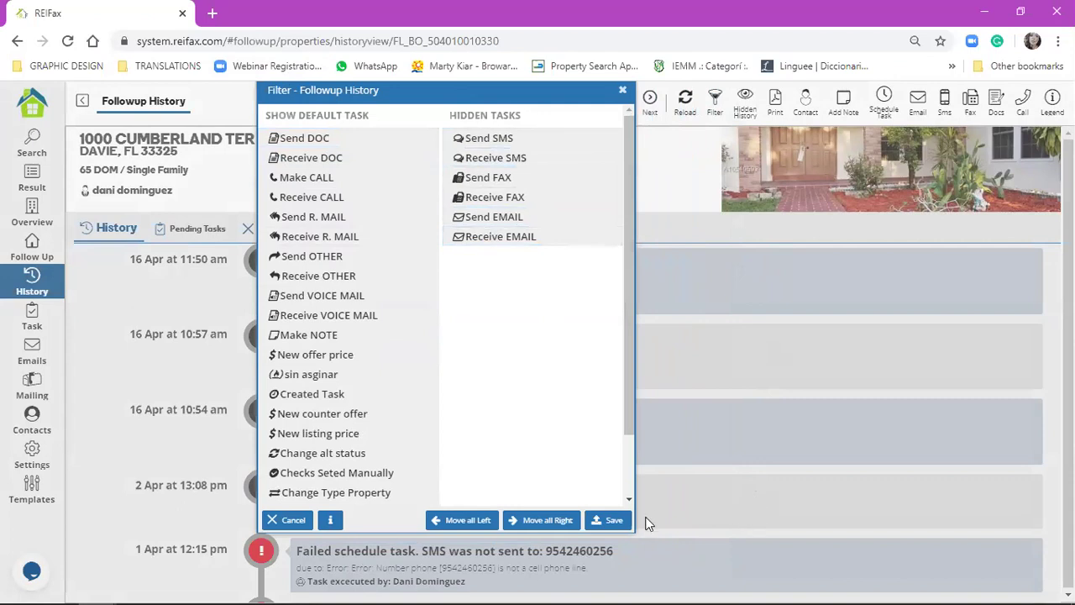
{"action": "left_click", "coordinate": [607, 521]}
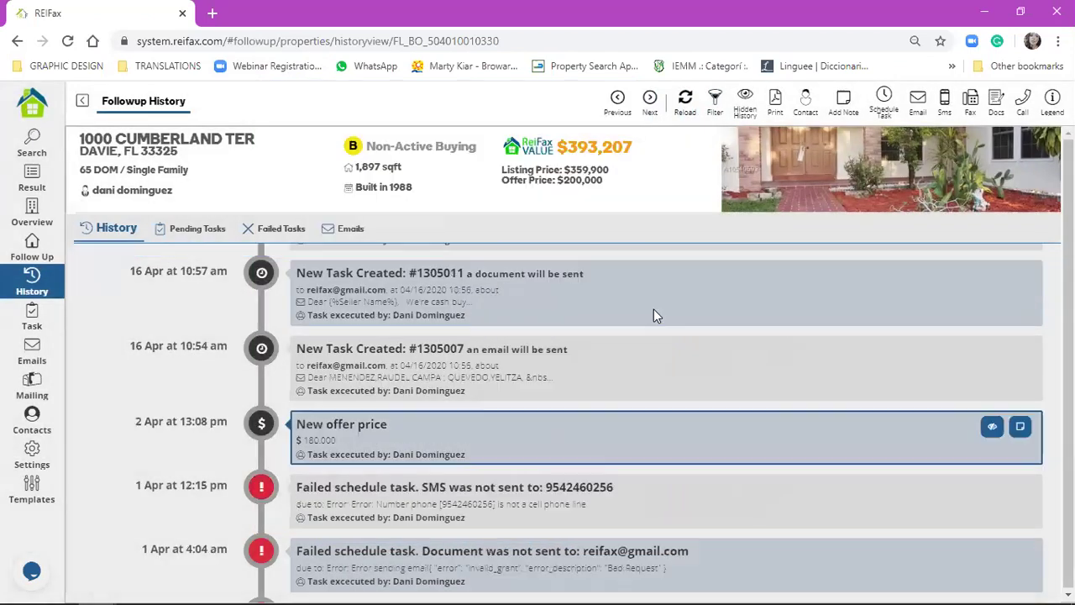
- Move all six SMS, FAX and EMAIL task types back to Show Default Task, save, and reload
{"action": "scroll", "coordinate": [636, 408], "scroll_direction": "up", "scroll_amount": 4}
{"action": "scroll", "coordinate": [636, 408], "scroll_direction": "up", "scroll_amount": 3}
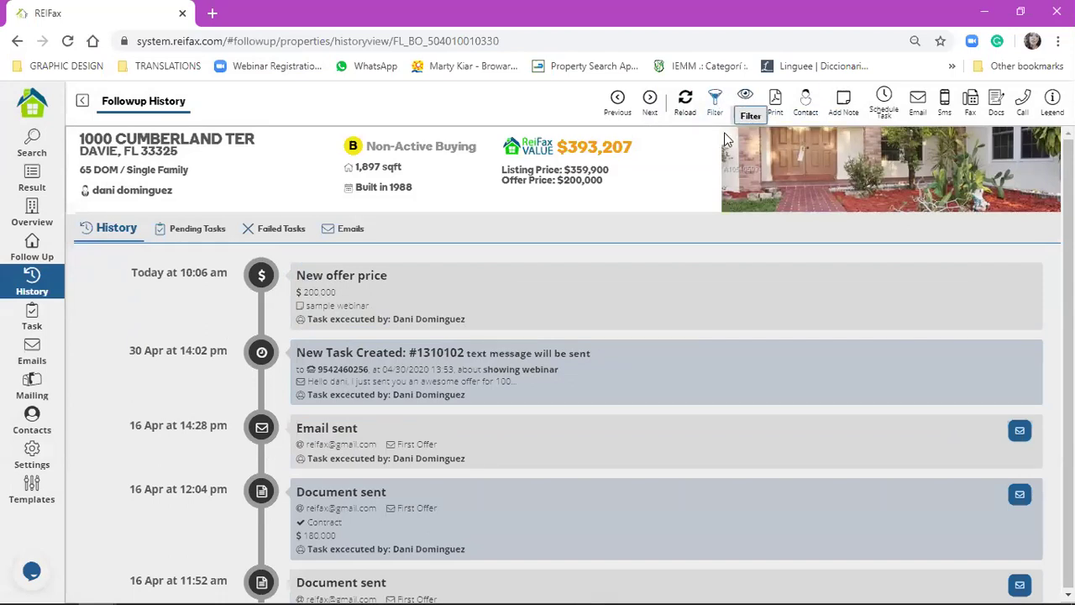
{"action": "left_click", "coordinate": [715, 99]}
{"action": "left_click", "coordinate": [636, 175]}
{"action": "double_click", "coordinate": [632, 178]}
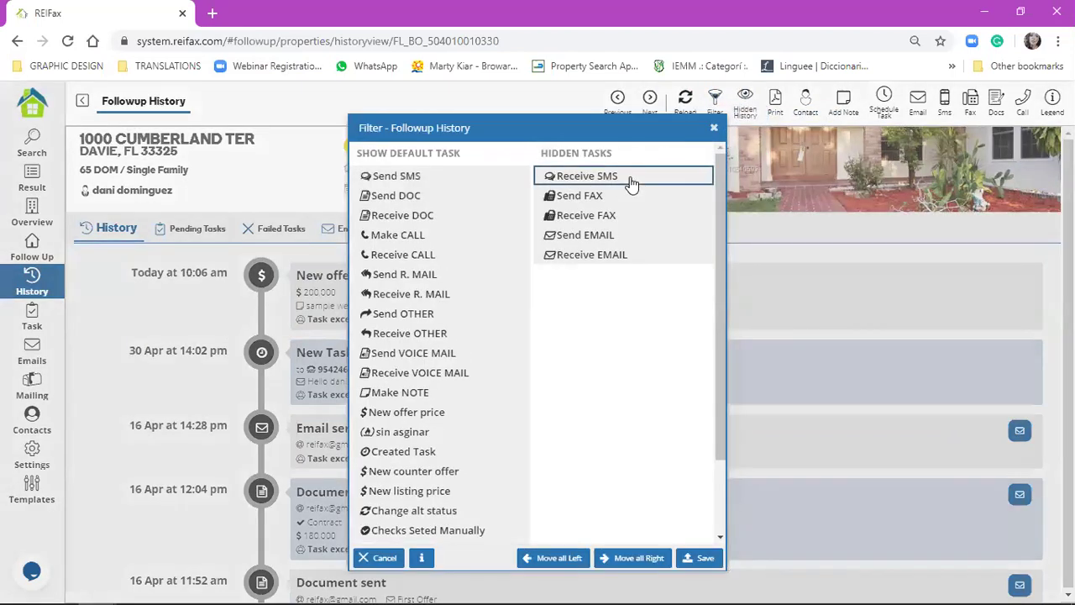
{"action": "double_click", "coordinate": [632, 179]}
{"action": "double_click", "coordinate": [631, 178]}
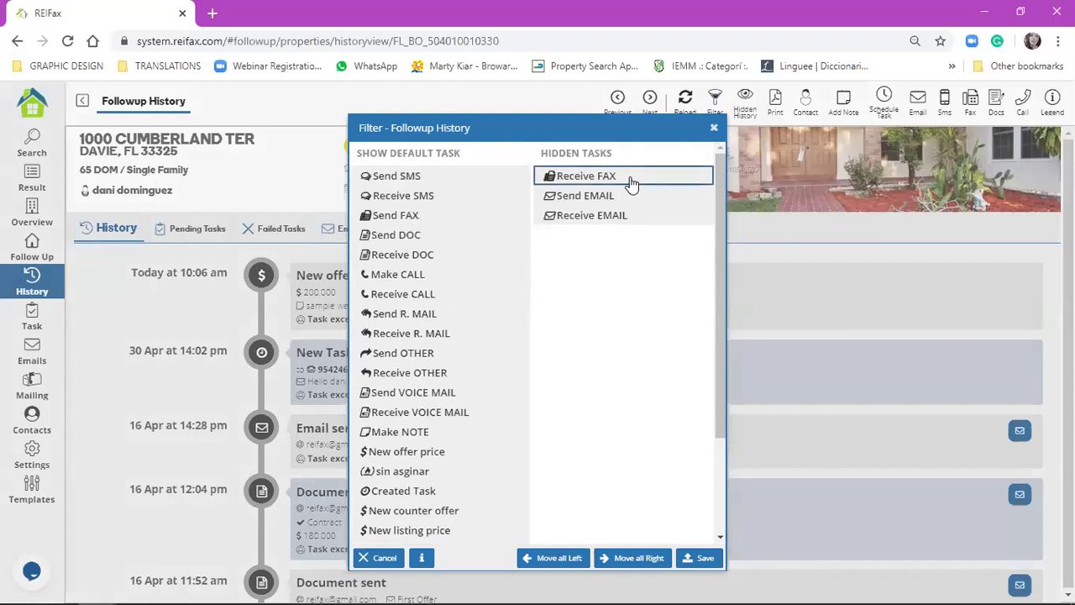
{"action": "double_click", "coordinate": [632, 178]}
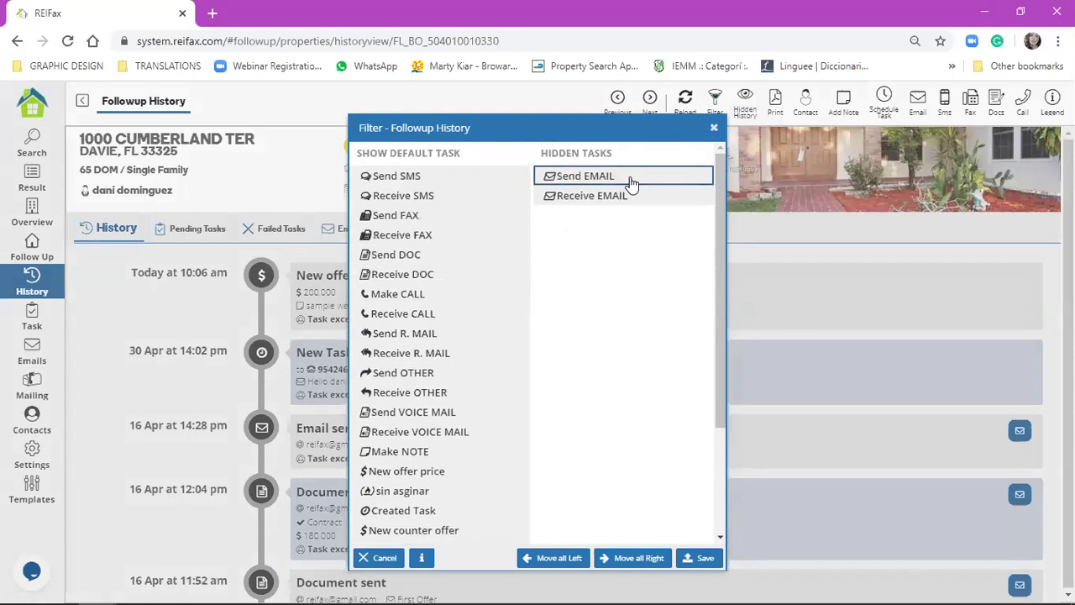
{"action": "double_click", "coordinate": [632, 179]}
{"action": "double_click", "coordinate": [630, 178]}
{"action": "left_click", "coordinate": [699, 558]}
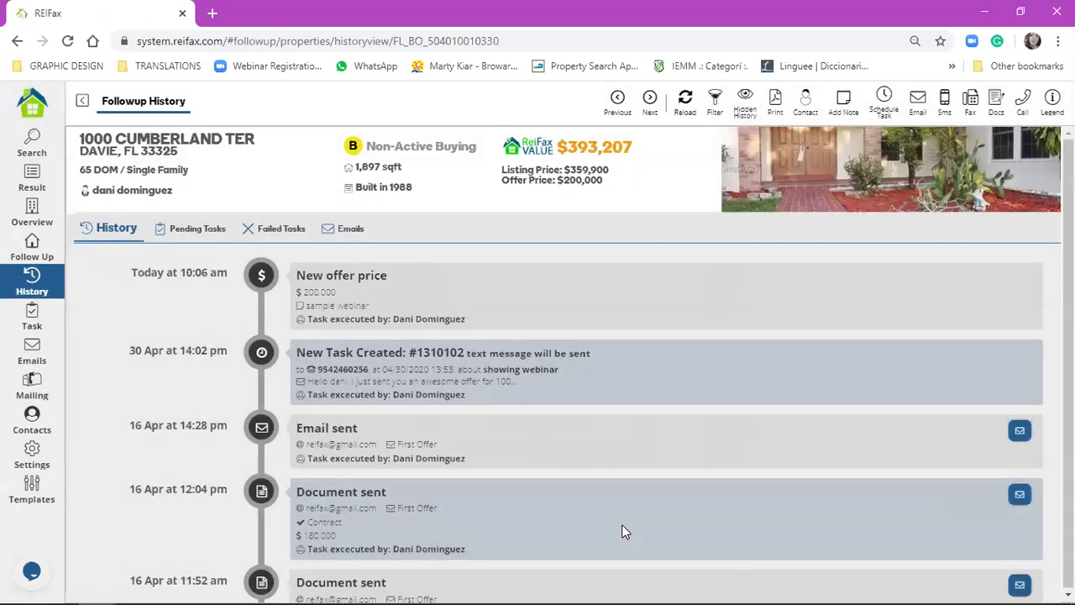
{"action": "left_click", "coordinate": [685, 109]}
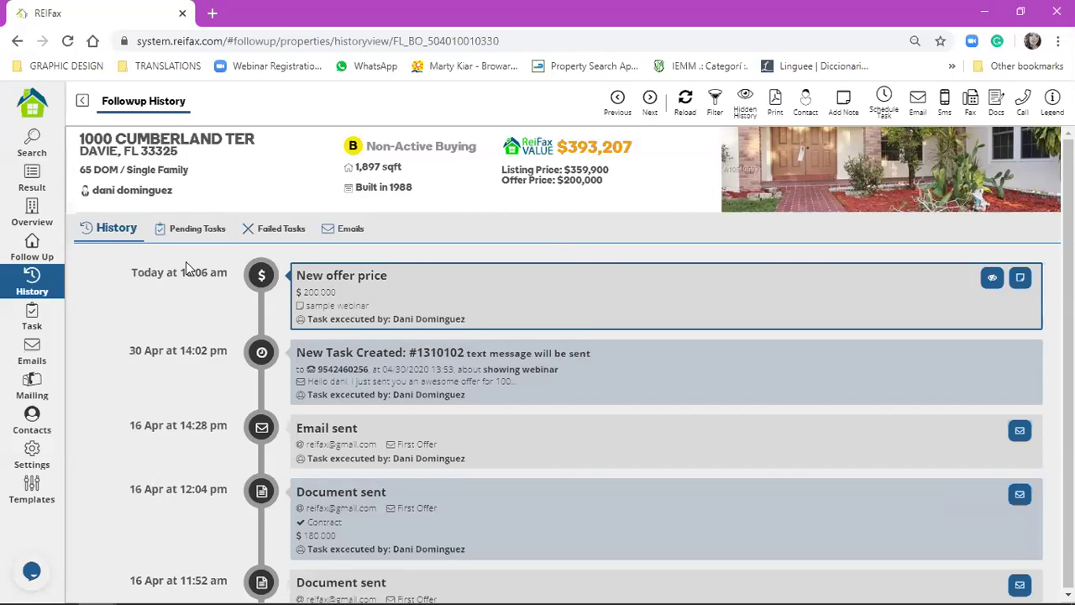
{"action": "scroll", "coordinate": [336, 348], "scroll_direction": "down", "scroll_amount": 10}
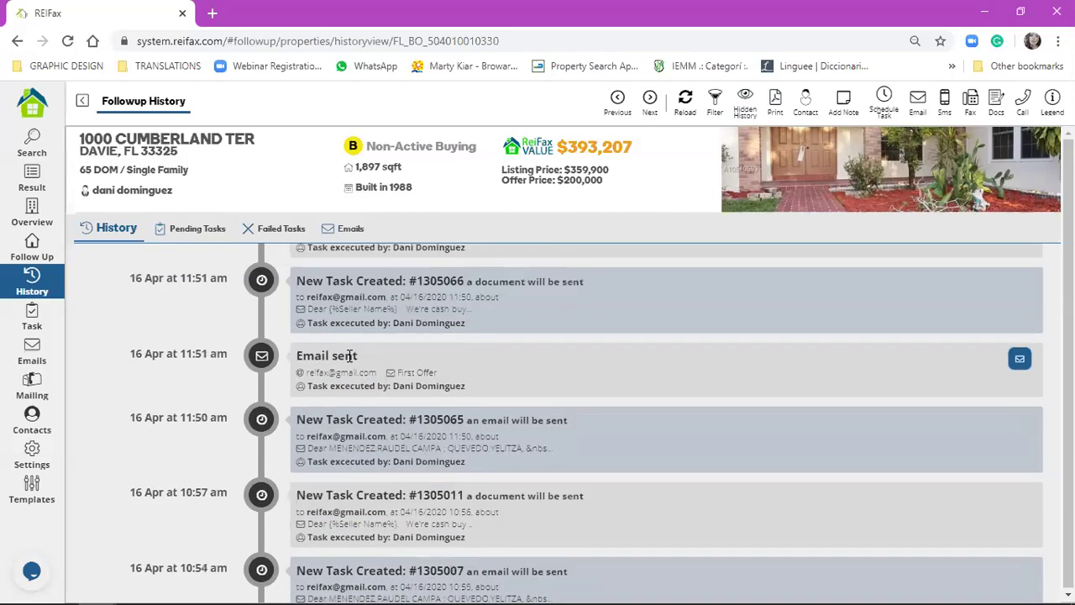
{"action": "scroll", "coordinate": [337, 346], "scroll_direction": "up", "scroll_amount": 10}
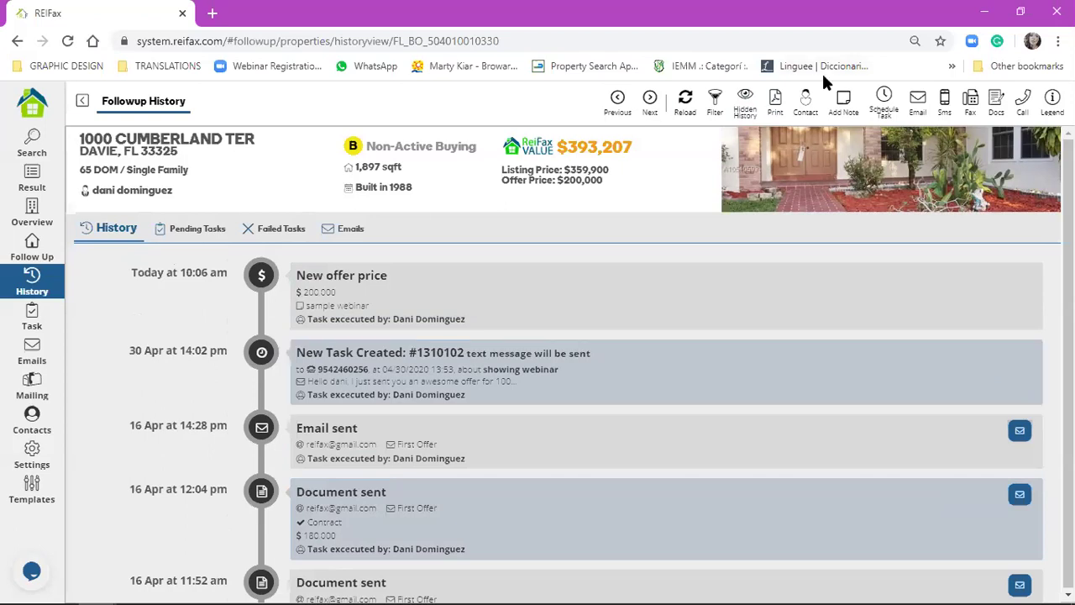
- Review the owner and Atlantic Realty agent contact cards and star the Atlantic Realty agent as principal
{"action": "left_click", "coordinate": [805, 101]}
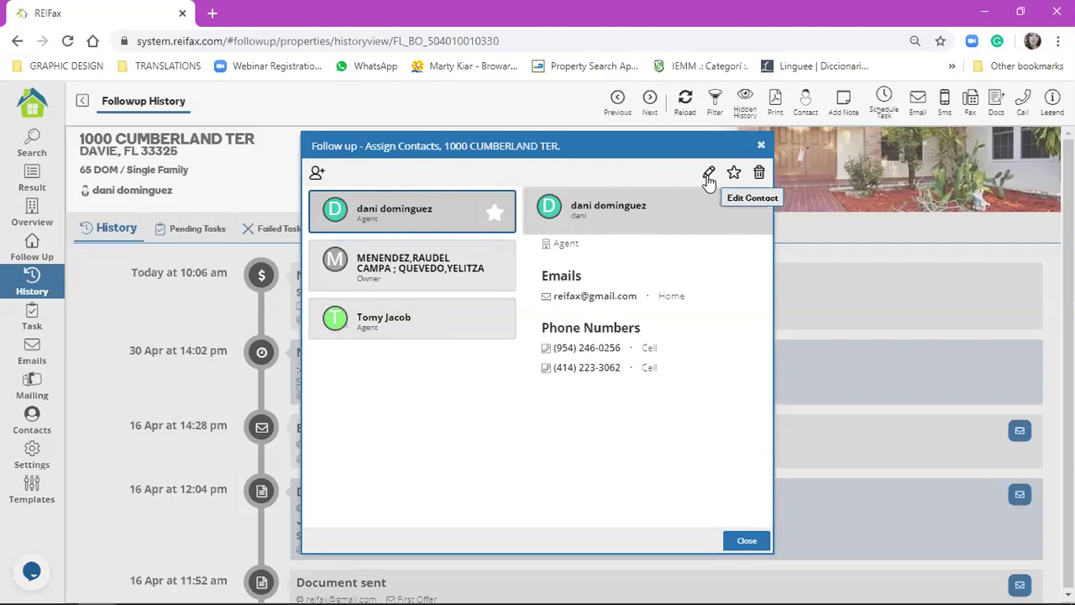
{"action": "left_click", "coordinate": [384, 267]}
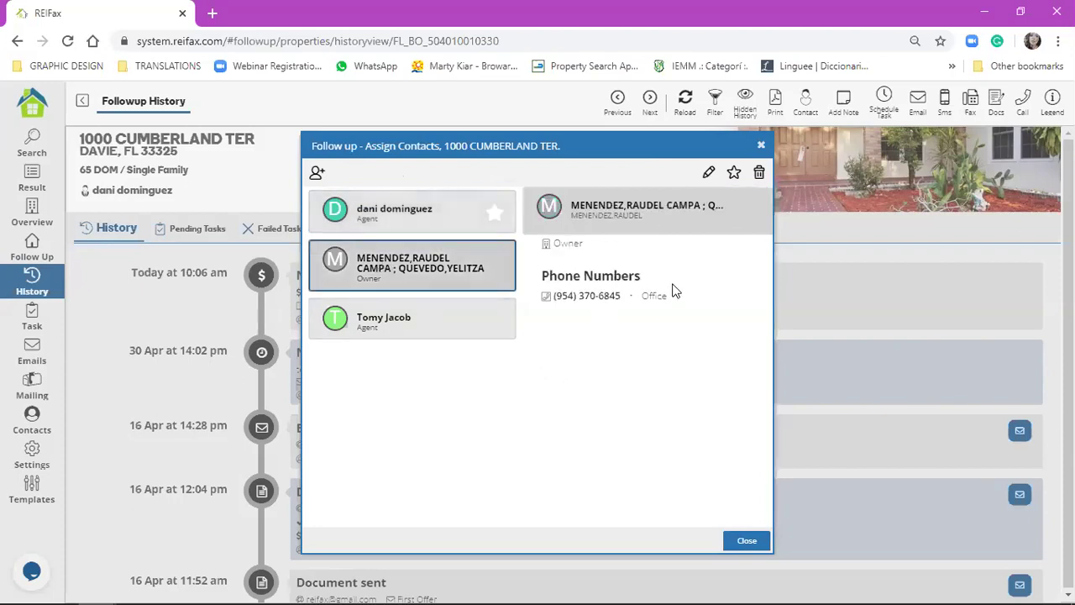
{"action": "left_click", "coordinate": [455, 323]}
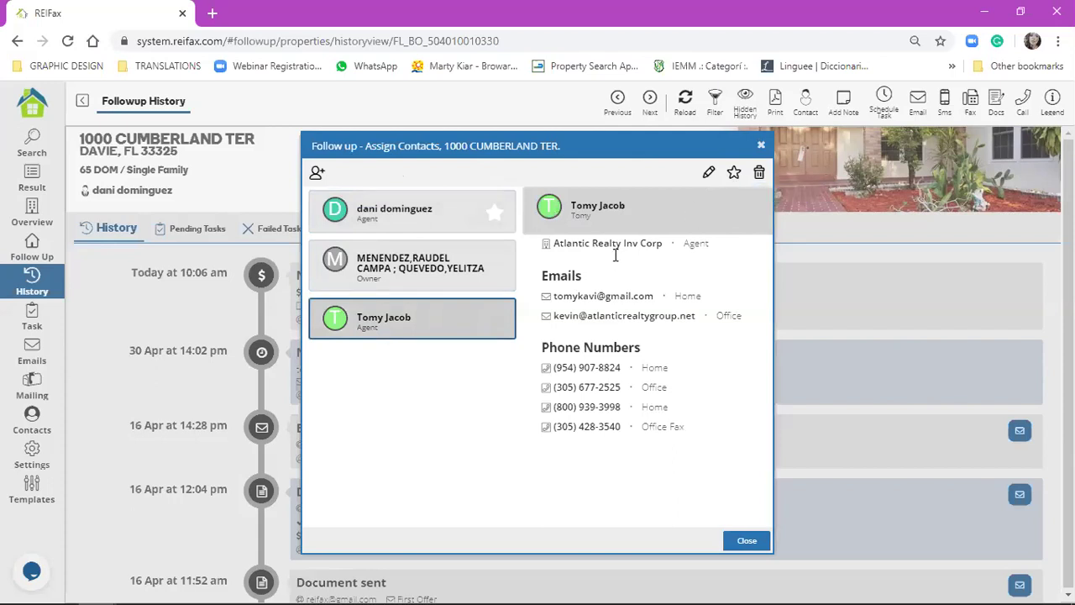
{"action": "left_click", "coordinate": [734, 175]}
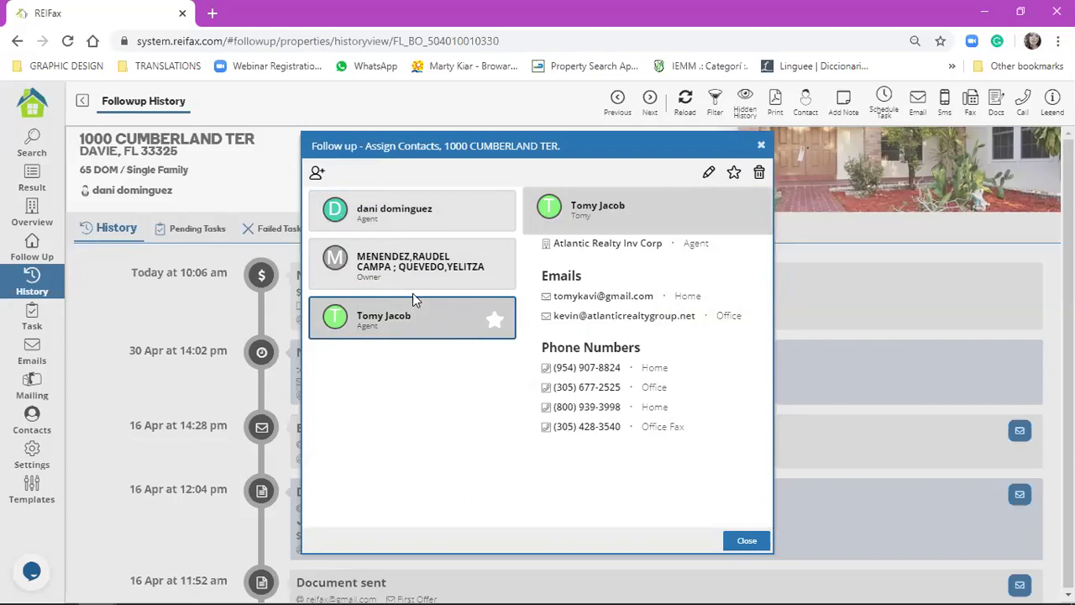
{"action": "key", "text": "Escape"}
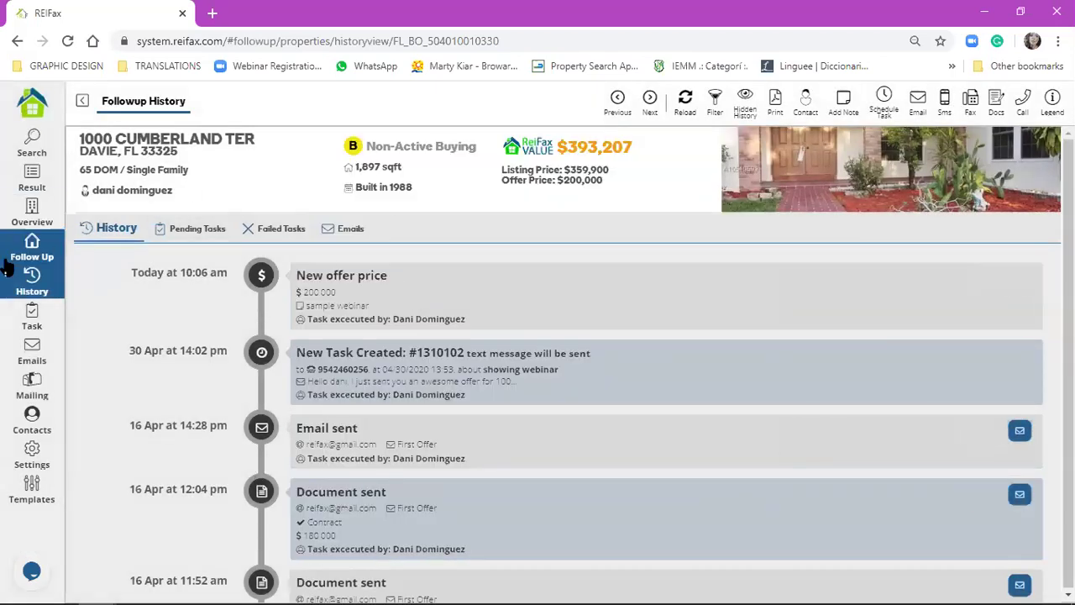
{"action": "left_click", "coordinate": [26, 246]}
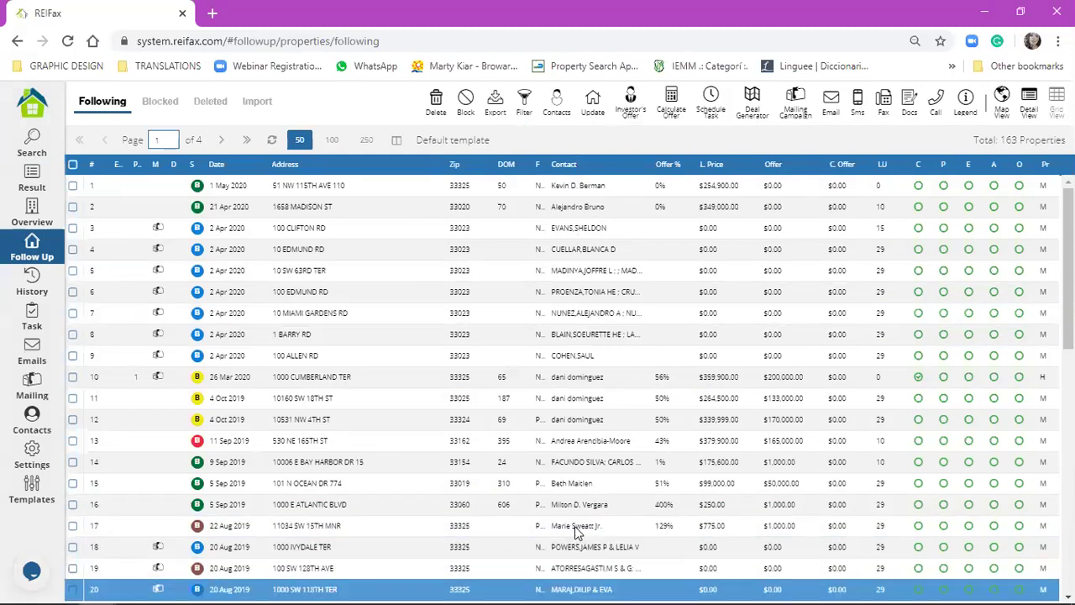
{"action": "left_click", "coordinate": [31, 290]}
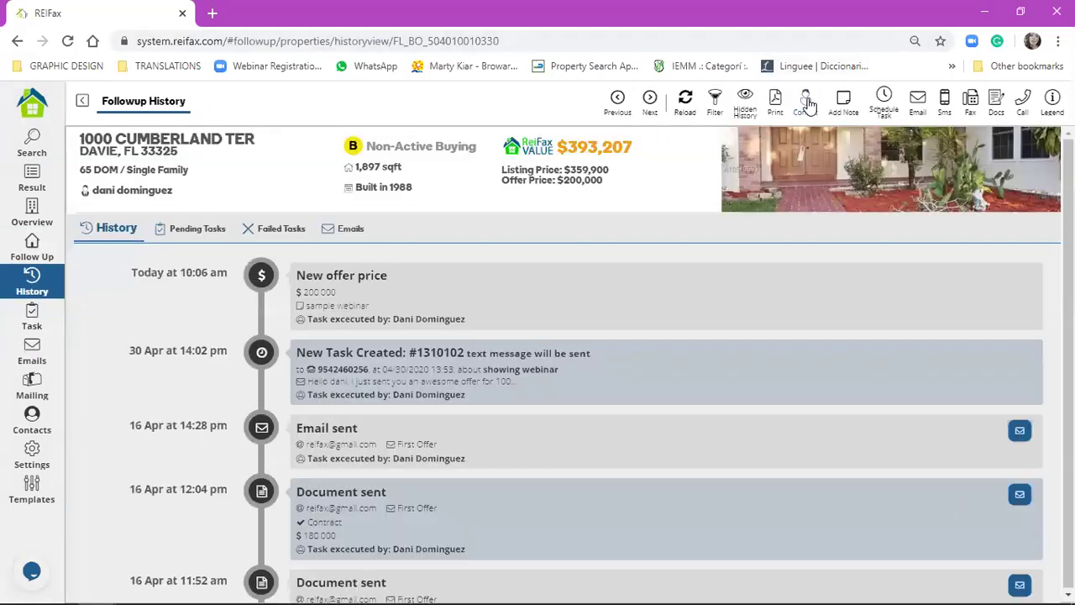
{"action": "left_click", "coordinate": [806, 101]}
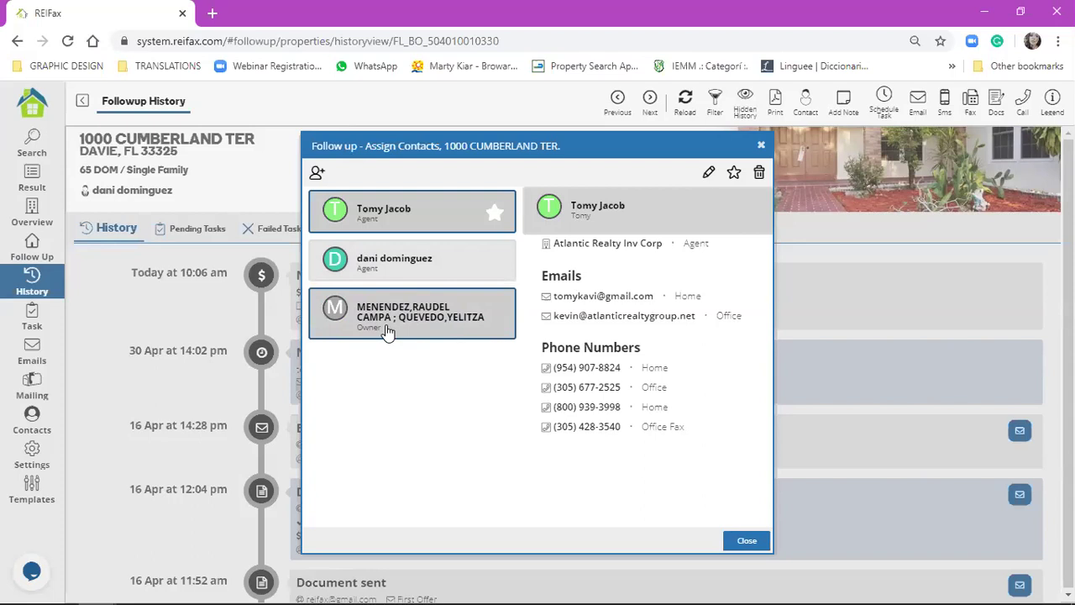
{"action": "left_click", "coordinate": [473, 316]}
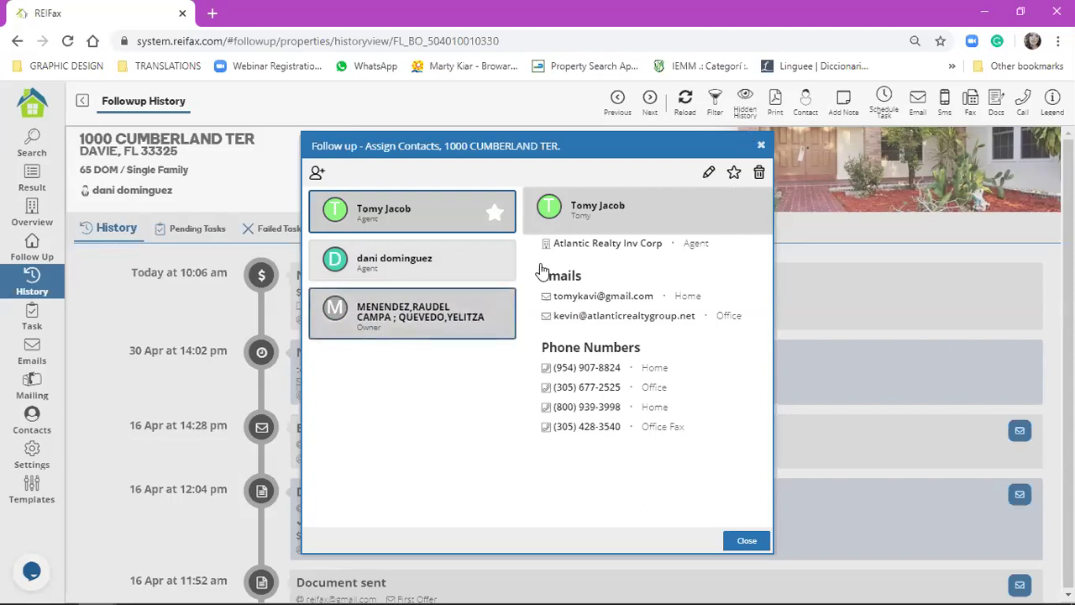
{"action": "left_click", "coordinate": [735, 175]}
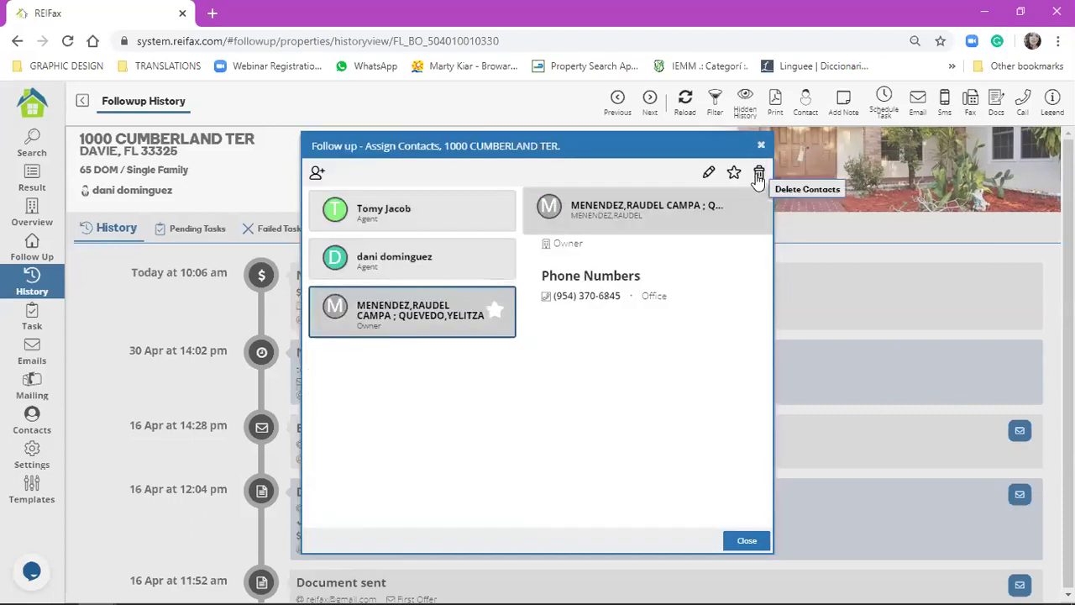
{"action": "left_click", "coordinate": [761, 174]}
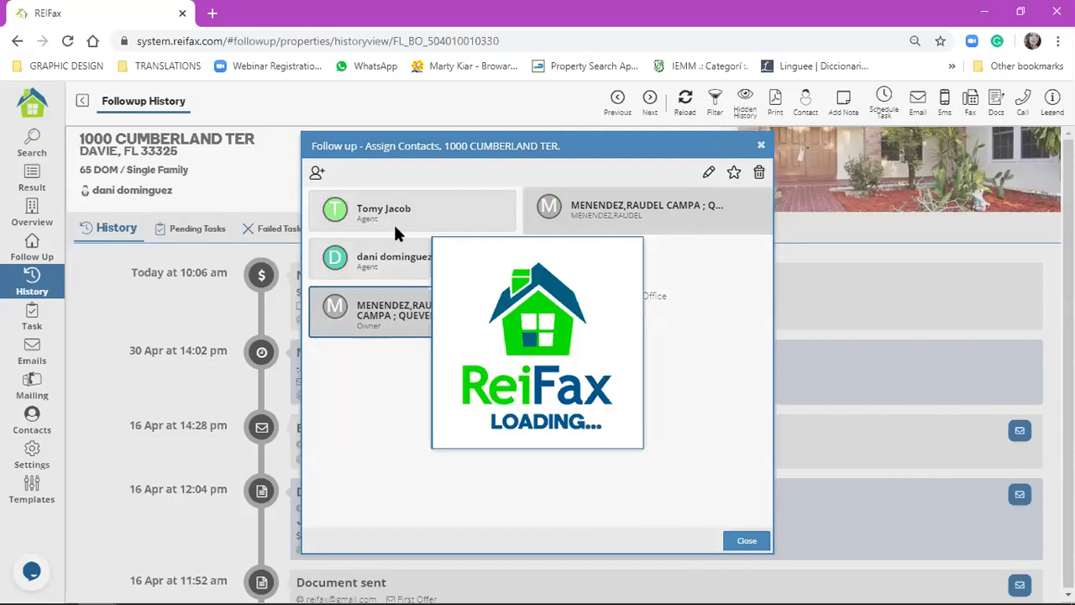
- Set the second agent contact as principal and close the Assign Contacts window
{"action": "left_click", "coordinate": [533, 368]}
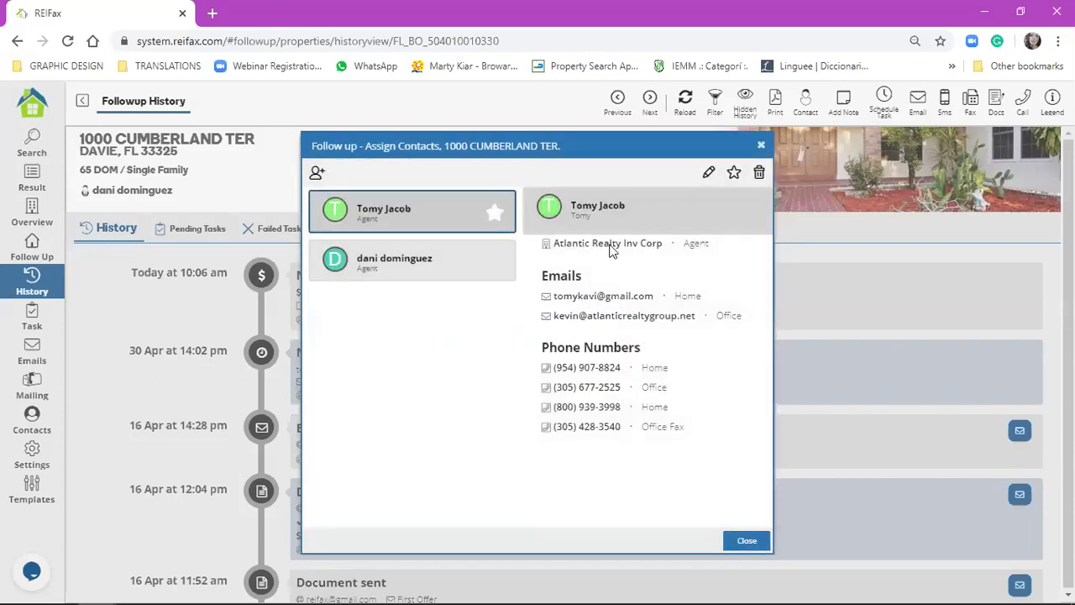
{"action": "left_click", "coordinate": [403, 264]}
{"action": "left_click", "coordinate": [734, 174]}
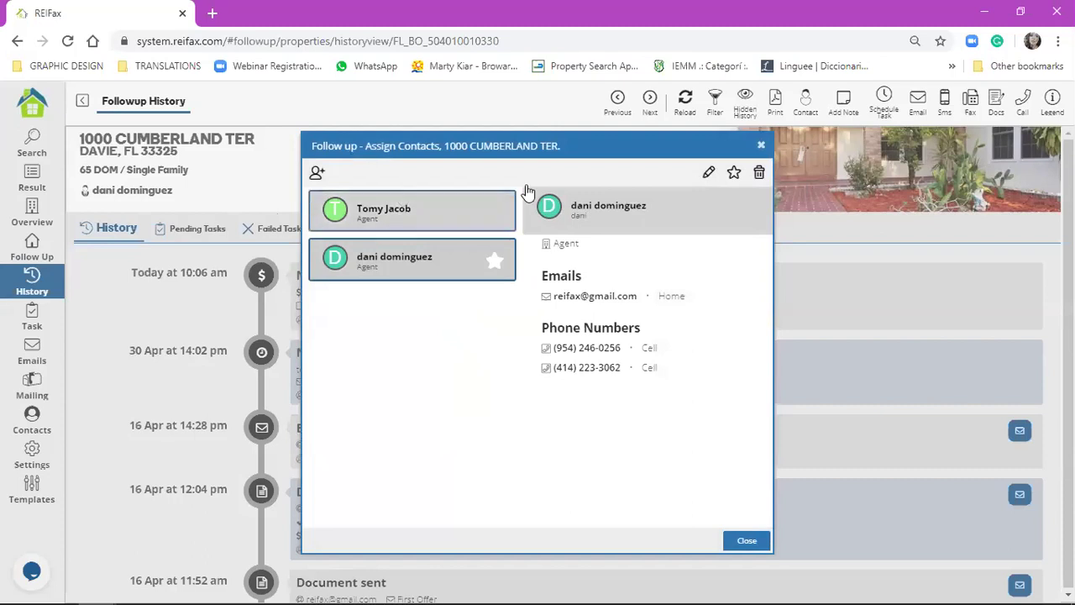
{"action": "left_click", "coordinate": [761, 144]}
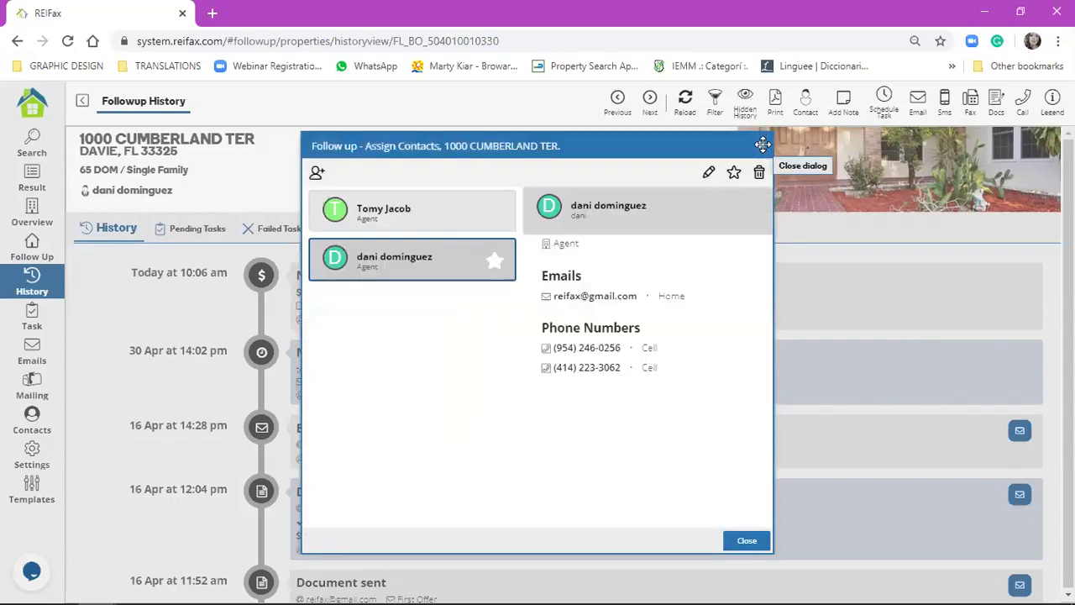
{"action": "left_click", "coordinate": [79, 380]}
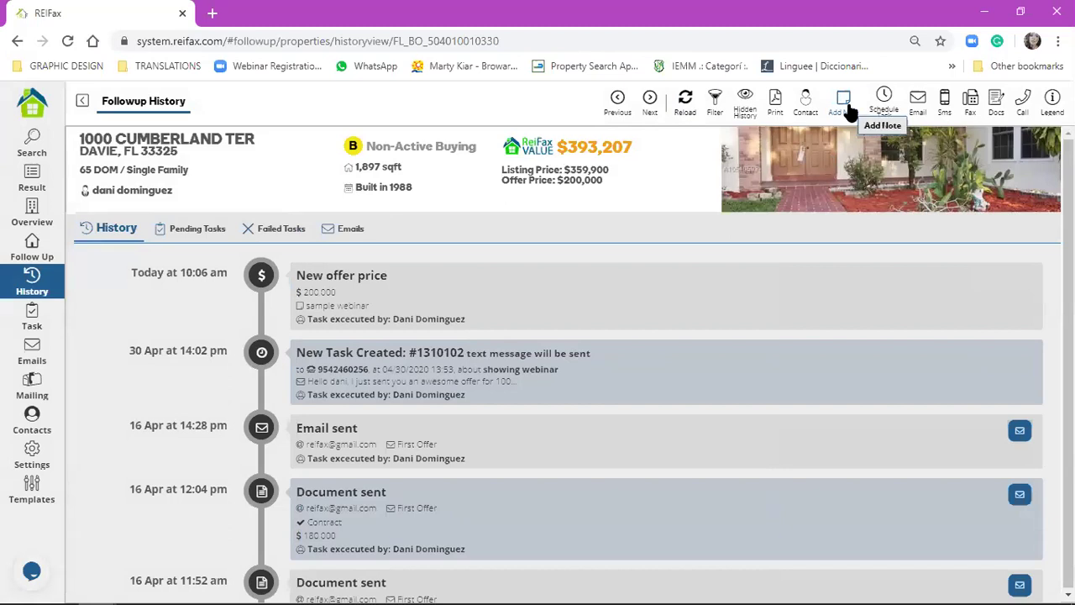
- Save a new note reading 'agent is real nice and is interested in the offer.'
{"action": "left_click", "coordinate": [845, 105]}
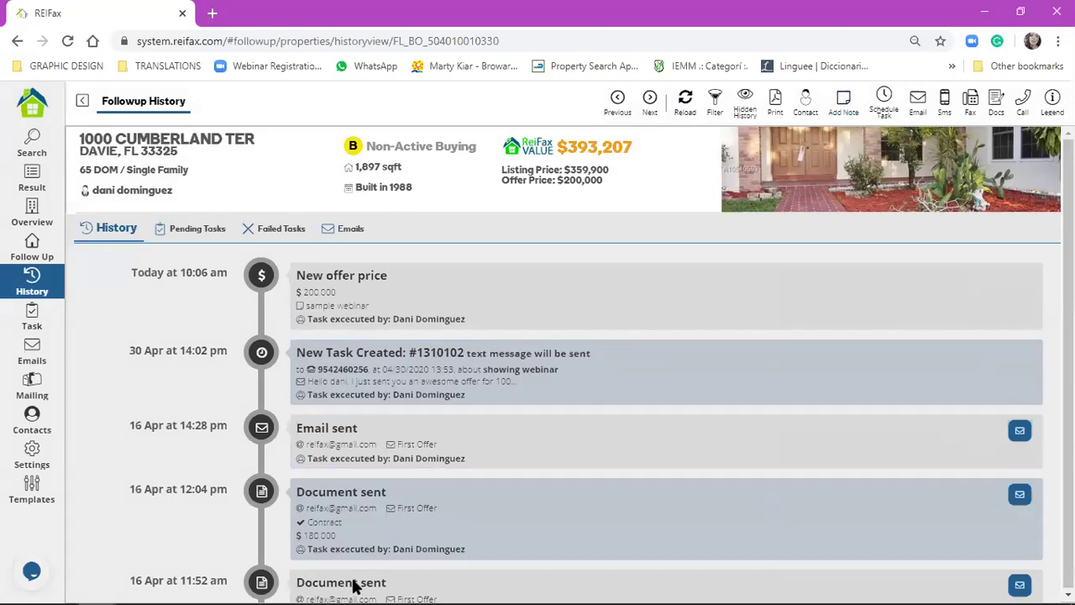
{"action": "left_click", "coordinate": [844, 101]}
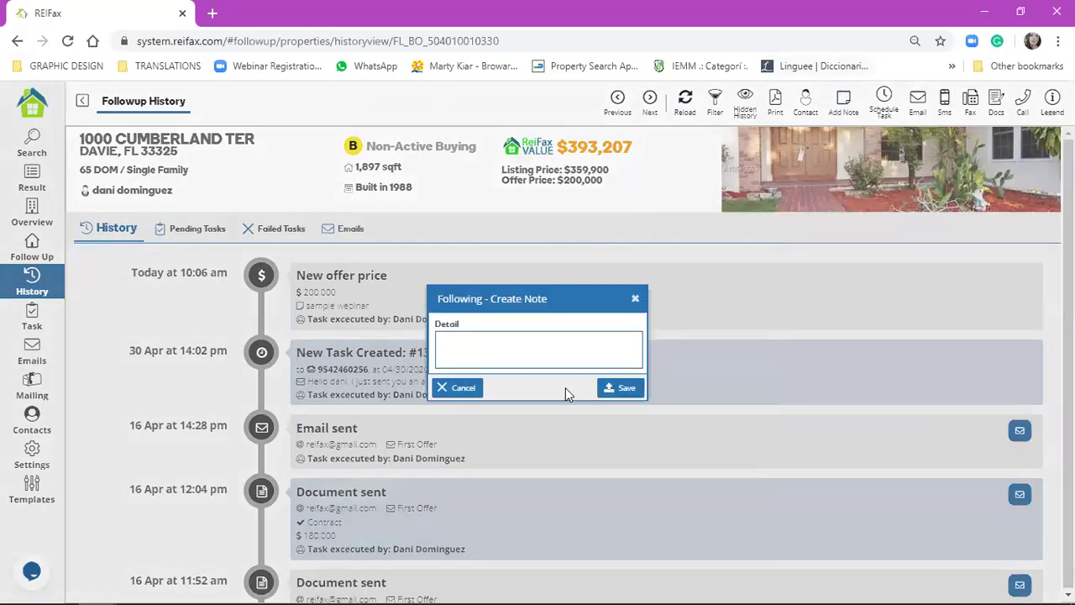
{"action": "left_click", "coordinate": [538, 353]}
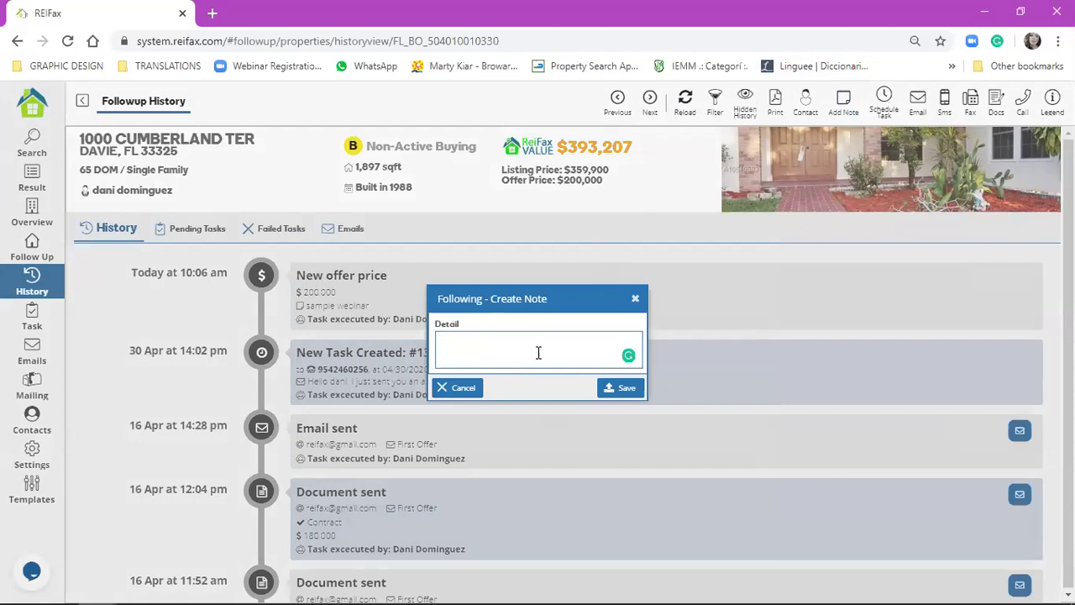
{"action": "type", "text": "agent is real nice and is inter"}
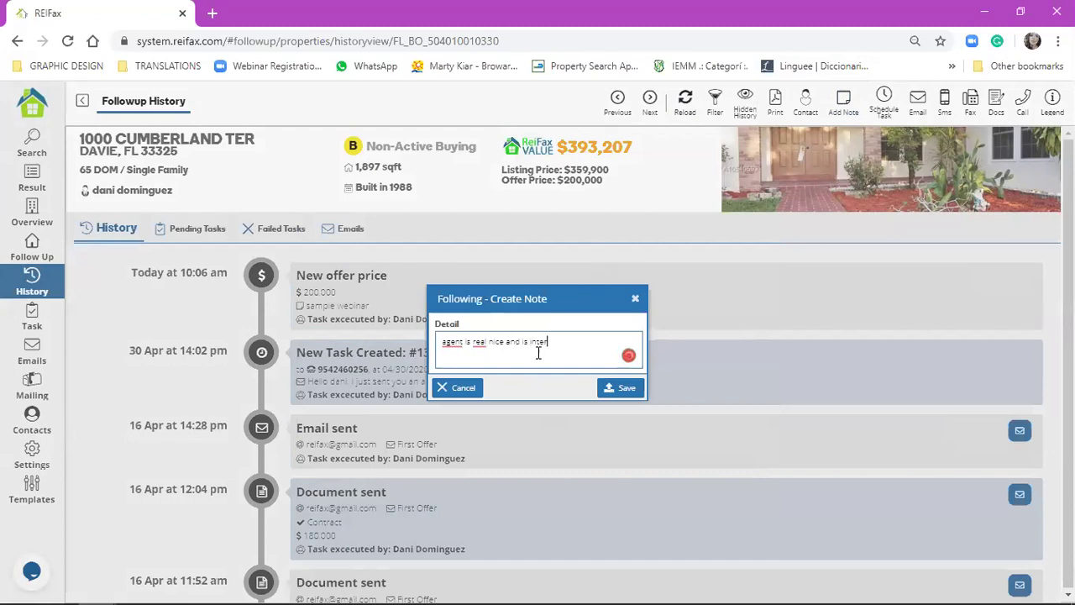
{"action": "type", "text": "ested in the offer."}
{"action": "left_click", "coordinate": [595, 388]}
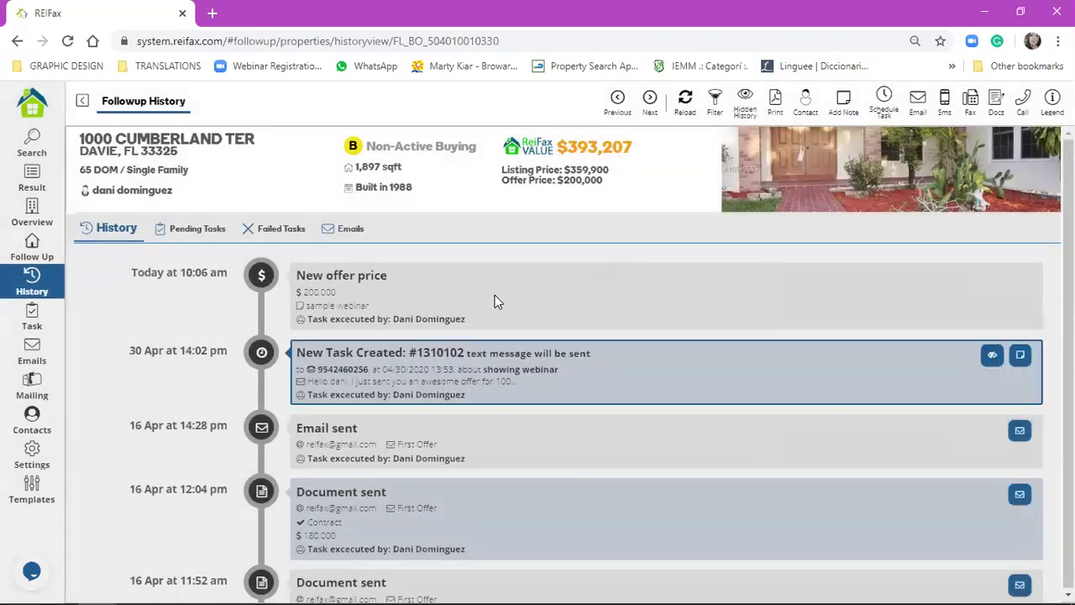
- Reload the history and inspect the new Note Made entry at the top
{"action": "left_click", "coordinate": [686, 102]}
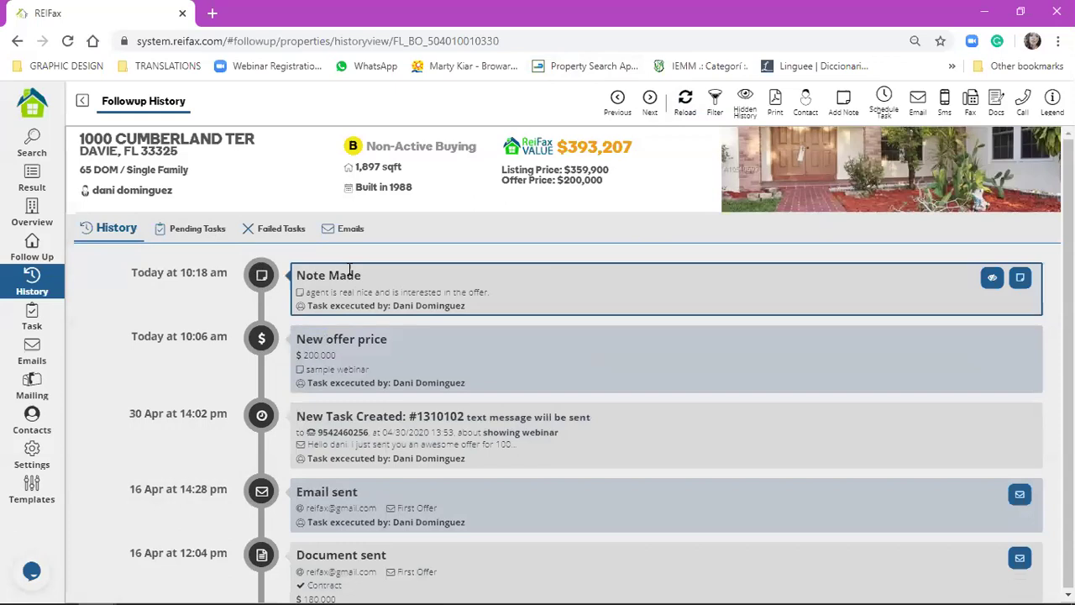
{"action": "left_click", "coordinate": [310, 274]}
{"action": "left_click_drag", "start_coordinate": [299, 275], "coordinate": [362, 276]}
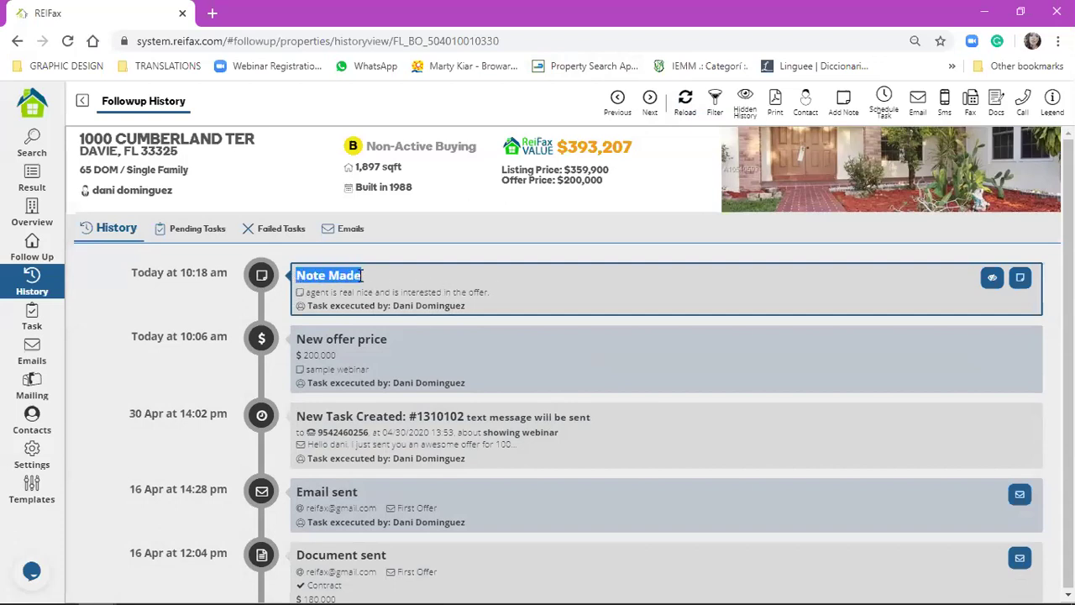
{"action": "left_click", "coordinate": [685, 307]}
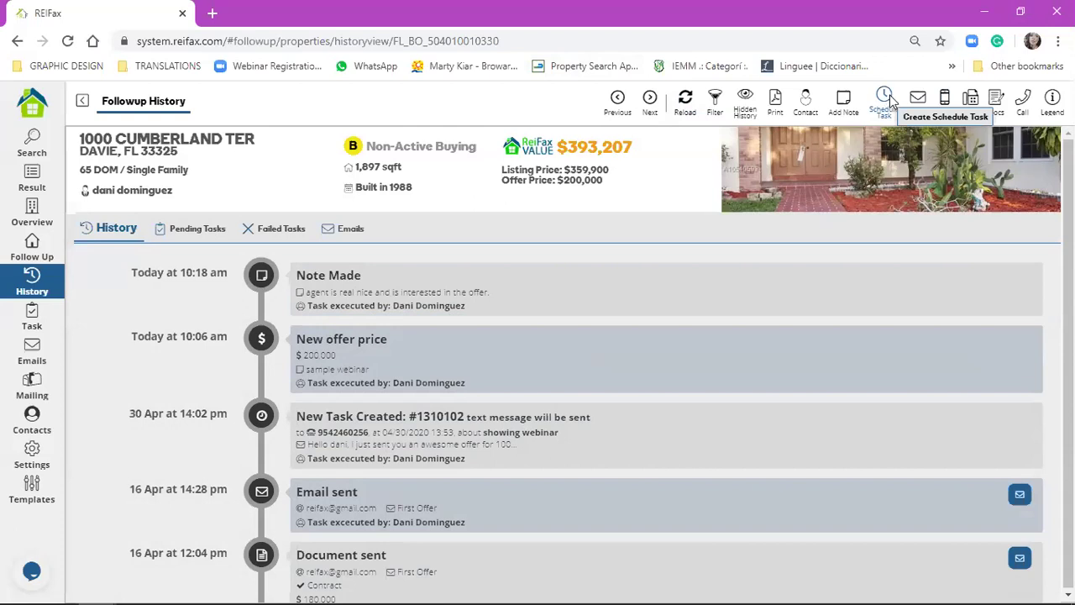
- Start a new scheduled task with automatic execution and Send SMS as the type
{"action": "left_click", "coordinate": [885, 99]}
{"action": "left_click", "coordinate": [524, 304]}
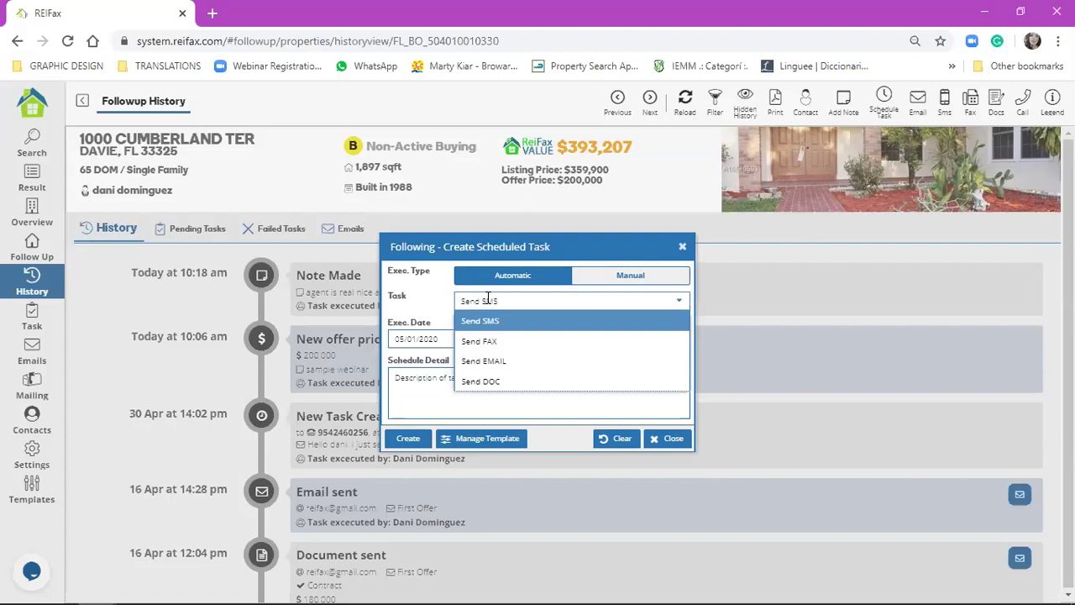
{"action": "left_click", "coordinate": [668, 283]}
{"action": "left_click", "coordinate": [675, 300]}
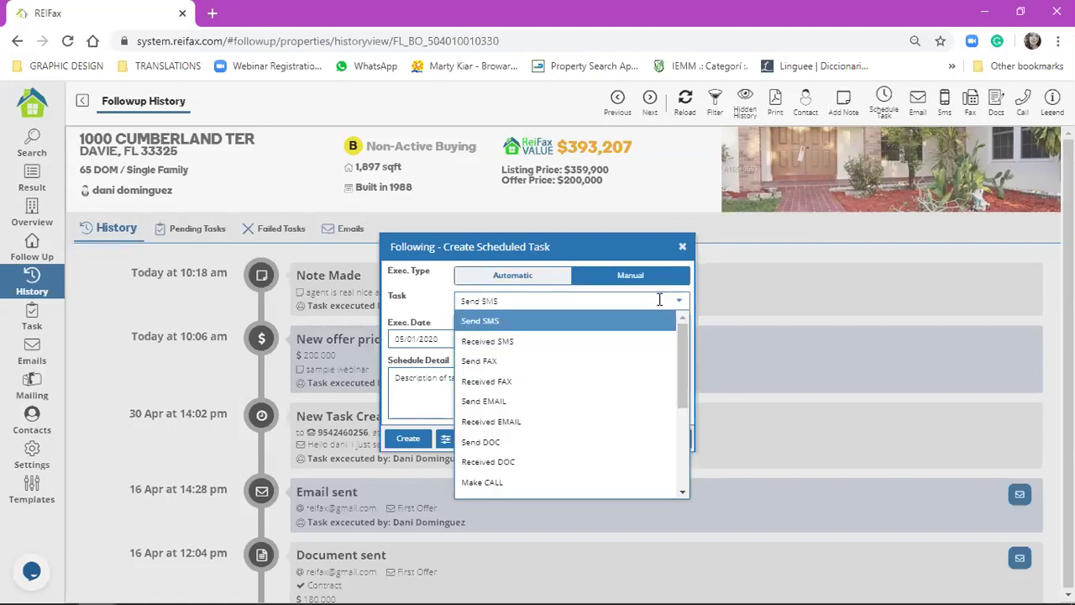
{"action": "scroll", "coordinate": [636, 383], "scroll_direction": "down", "scroll_amount": 3}
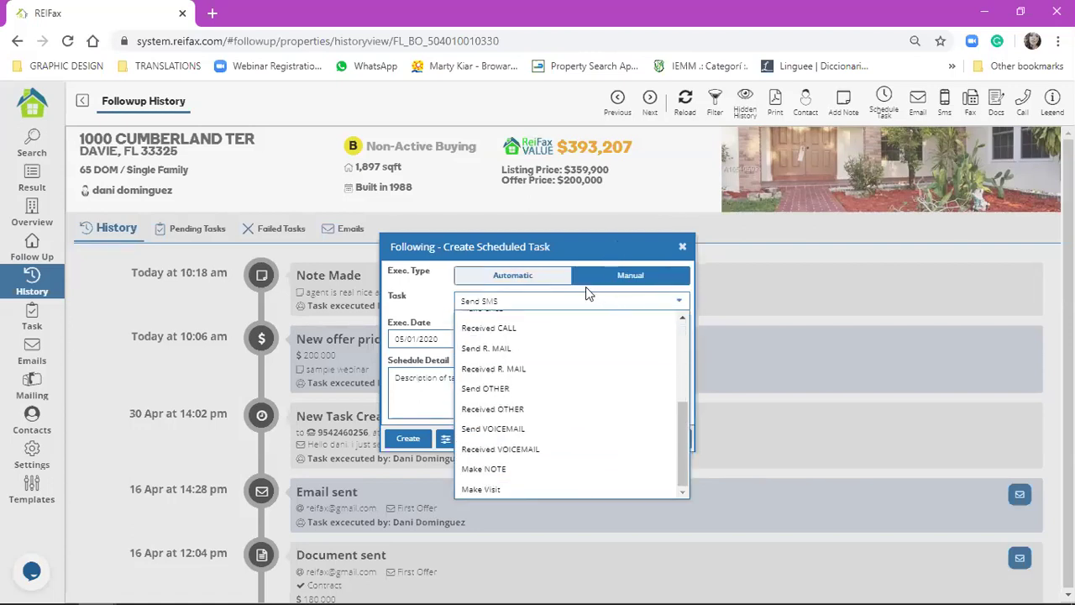
{"action": "left_click", "coordinate": [539, 278]}
{"action": "left_click", "coordinate": [532, 300]}
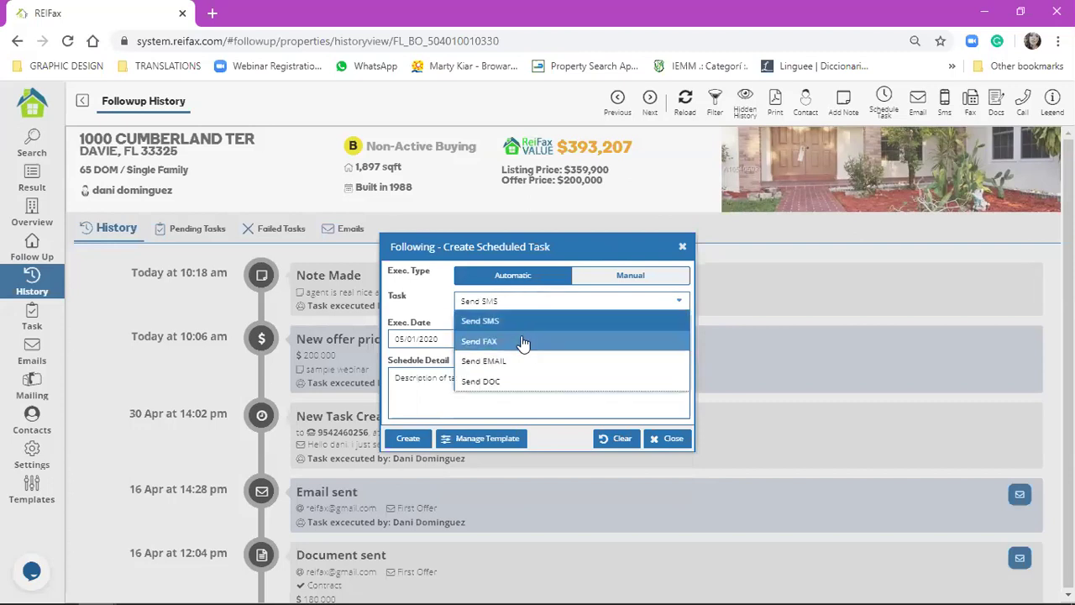
{"action": "left_click", "coordinate": [526, 327]}
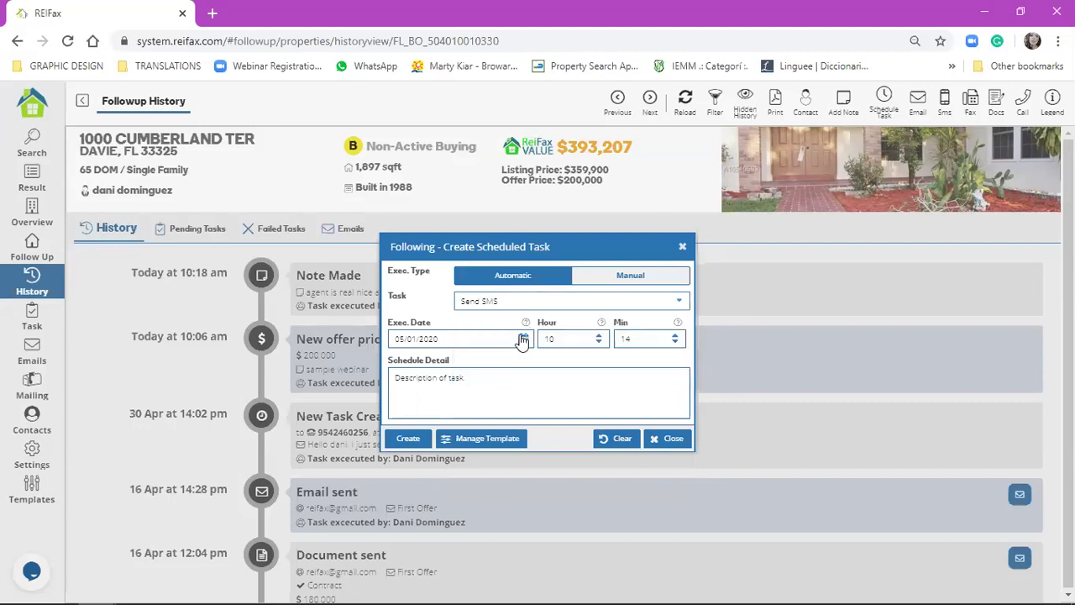
- Set the execution to 05/04/2020 at 8:00 with detail 'sdffda'
{"action": "left_click", "coordinate": [521, 338]}
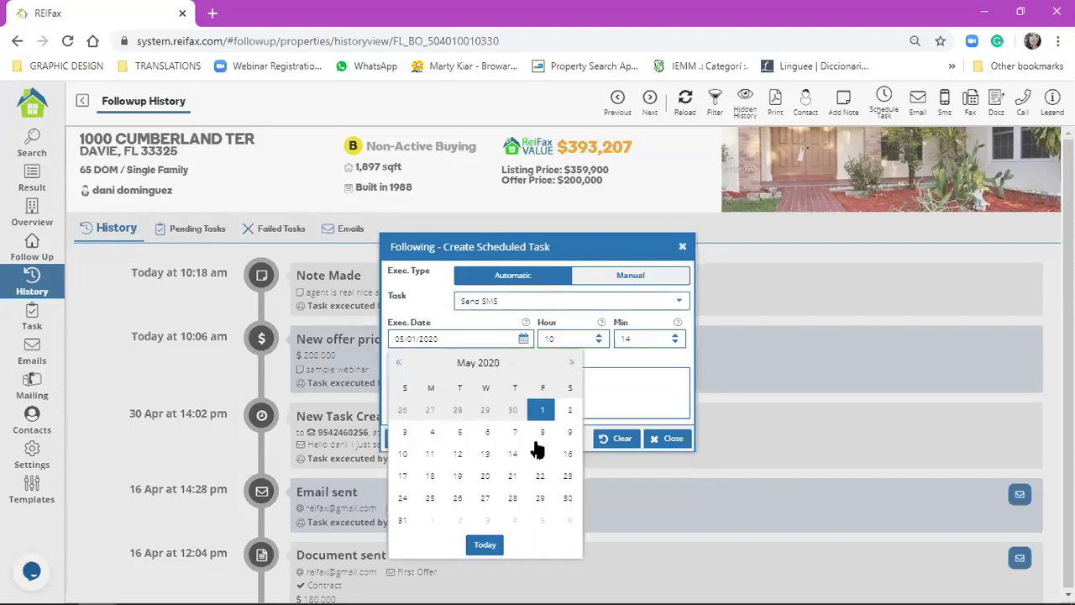
{"action": "left_click", "coordinate": [433, 434]}
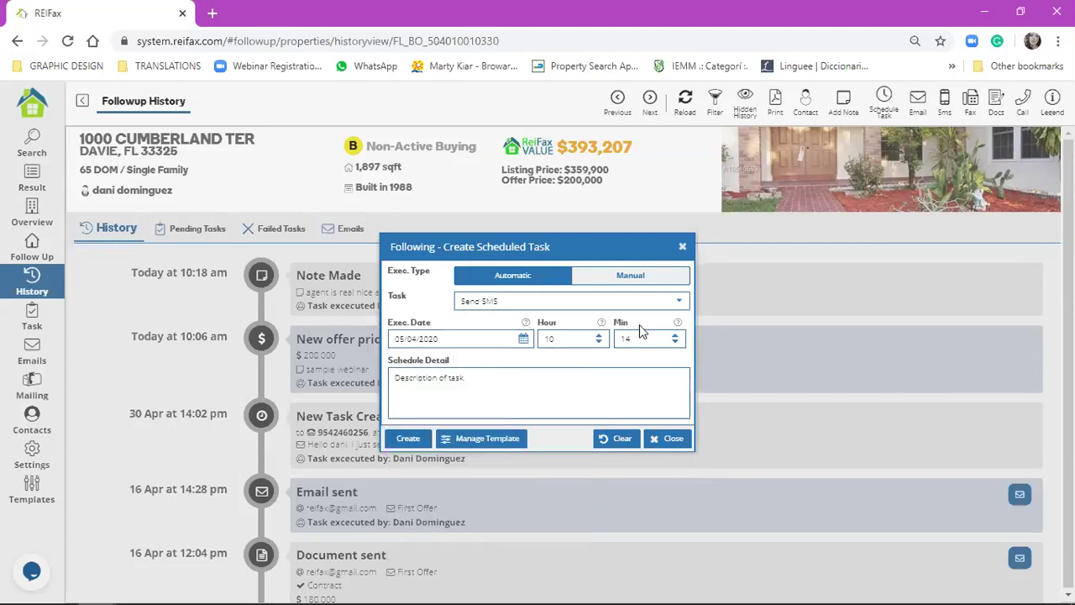
{"action": "double_click", "coordinate": [580, 348]}
{"action": "type", "text": "8"}
{"action": "left_click", "coordinate": [637, 336]}
{"action": "double_click", "coordinate": [637, 336]}
{"action": "type", "text": "00"}
{"action": "left_click", "coordinate": [606, 379]}
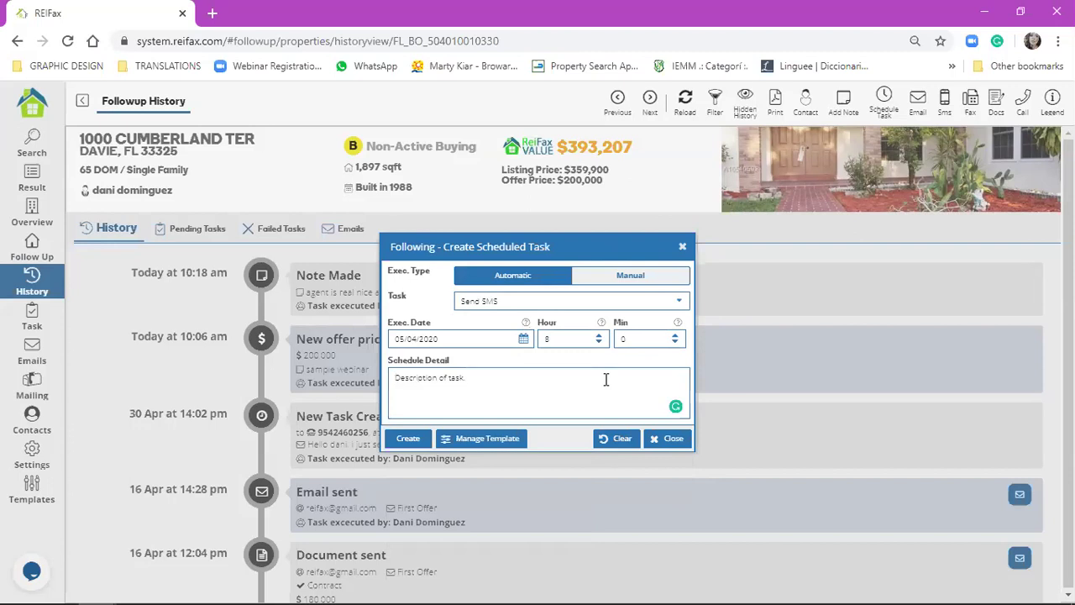
{"action": "type", "text": "sdffda"}
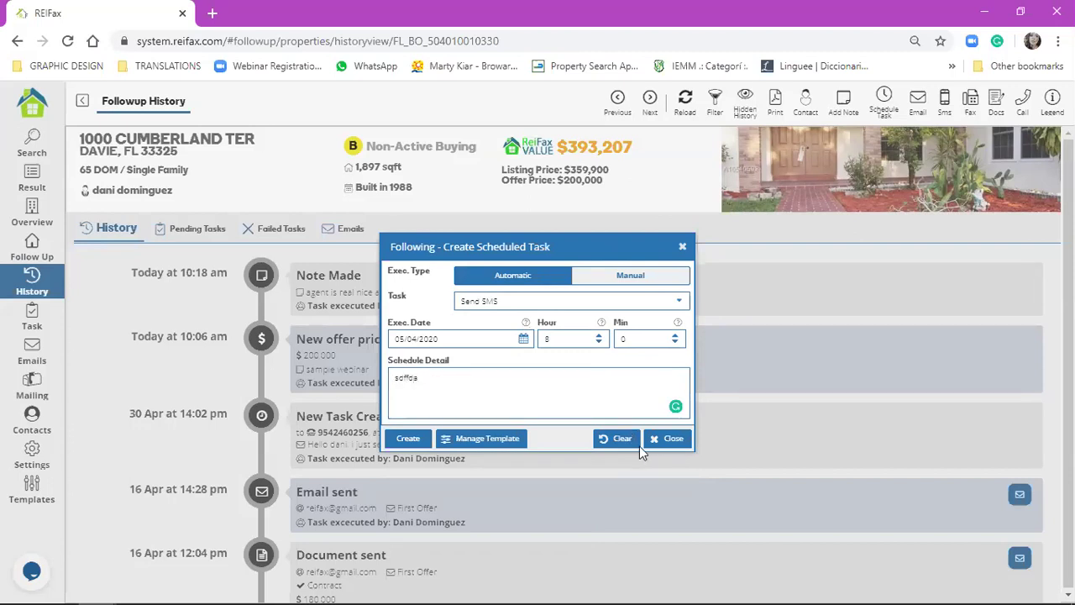
- Create the SMS task with the default message and acknowledge the confirmation
{"action": "left_click", "coordinate": [408, 438]}
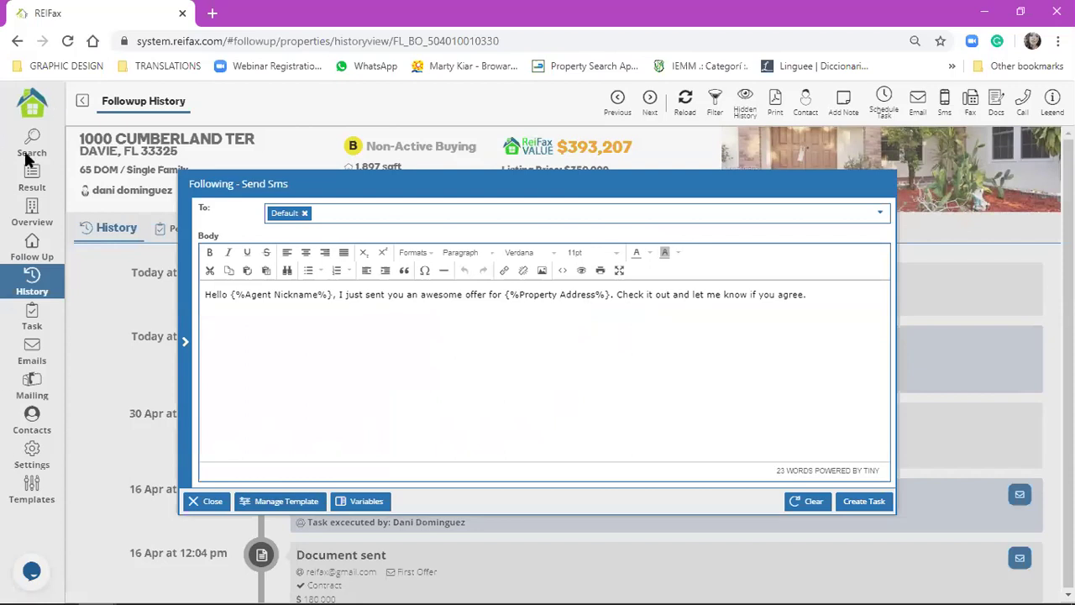
{"action": "left_click", "coordinate": [883, 507]}
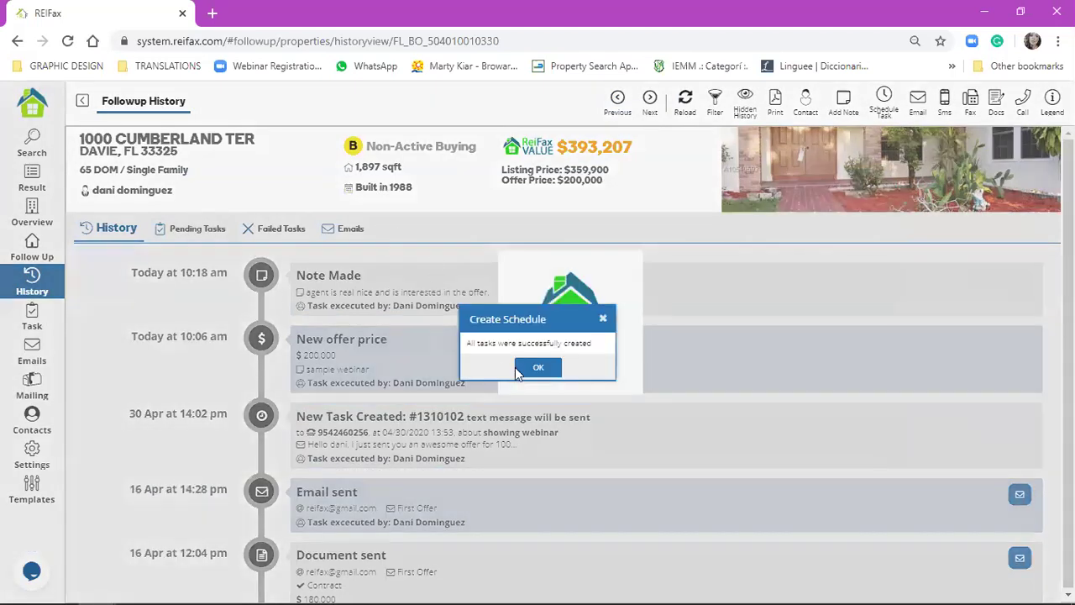
{"action": "left_click", "coordinate": [539, 367]}
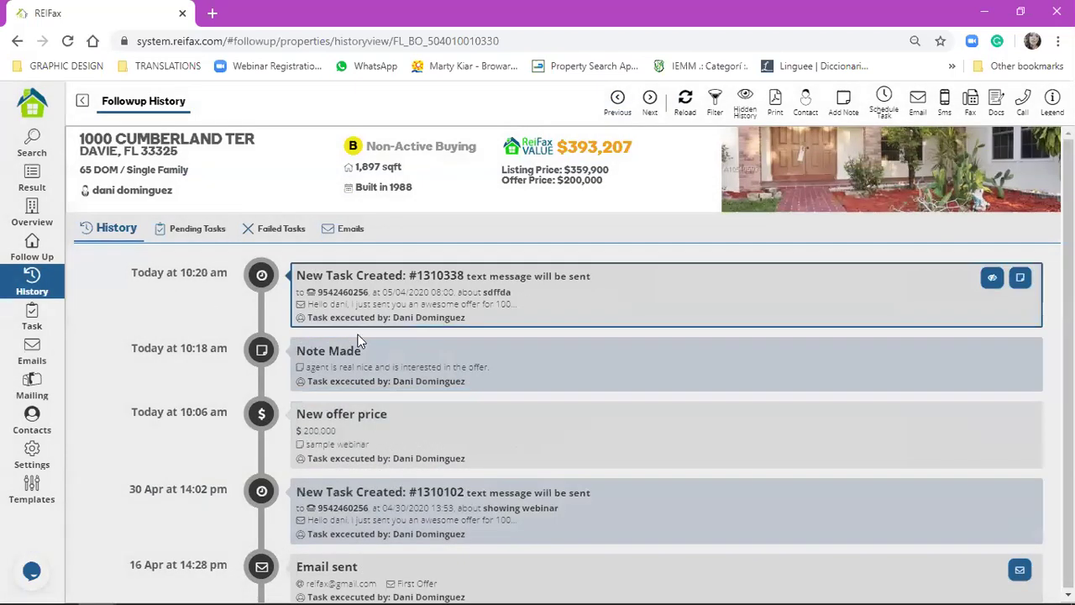
- Review the pending tasks, ticking the two newest, then go back to History
{"action": "left_click", "coordinate": [185, 236]}
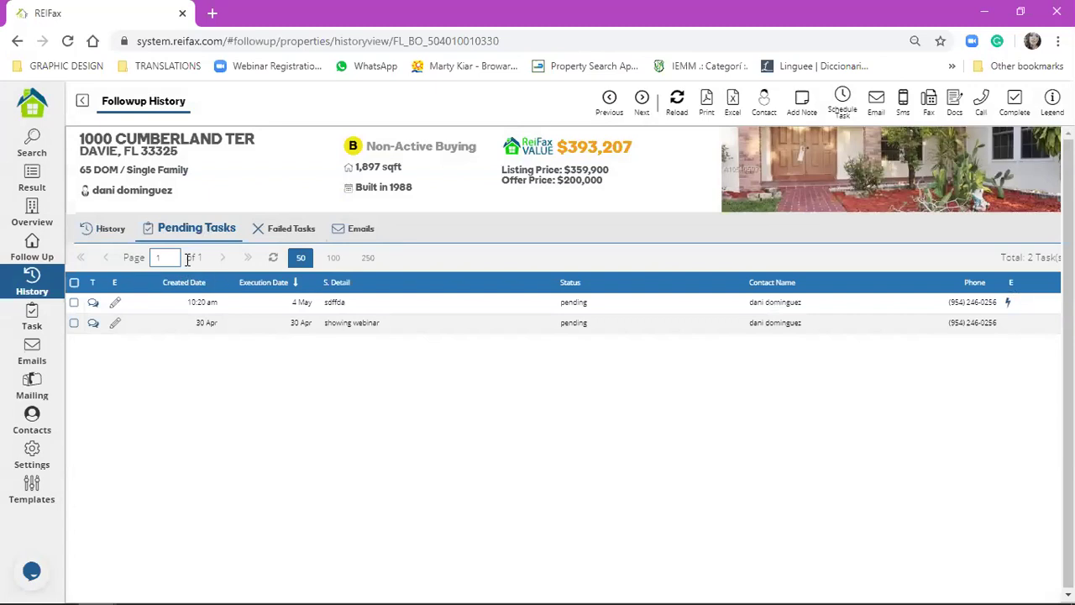
{"action": "left_click", "coordinate": [593, 305]}
{"action": "left_click", "coordinate": [235, 310]}
{"action": "left_click", "coordinate": [109, 228]}
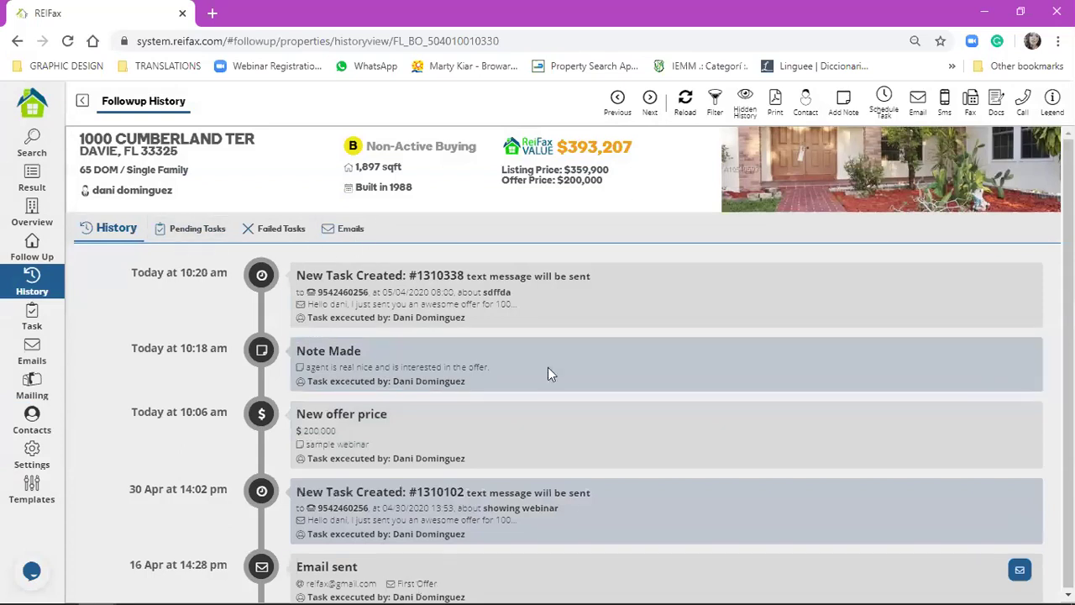
{"action": "left_click", "coordinate": [183, 230]}
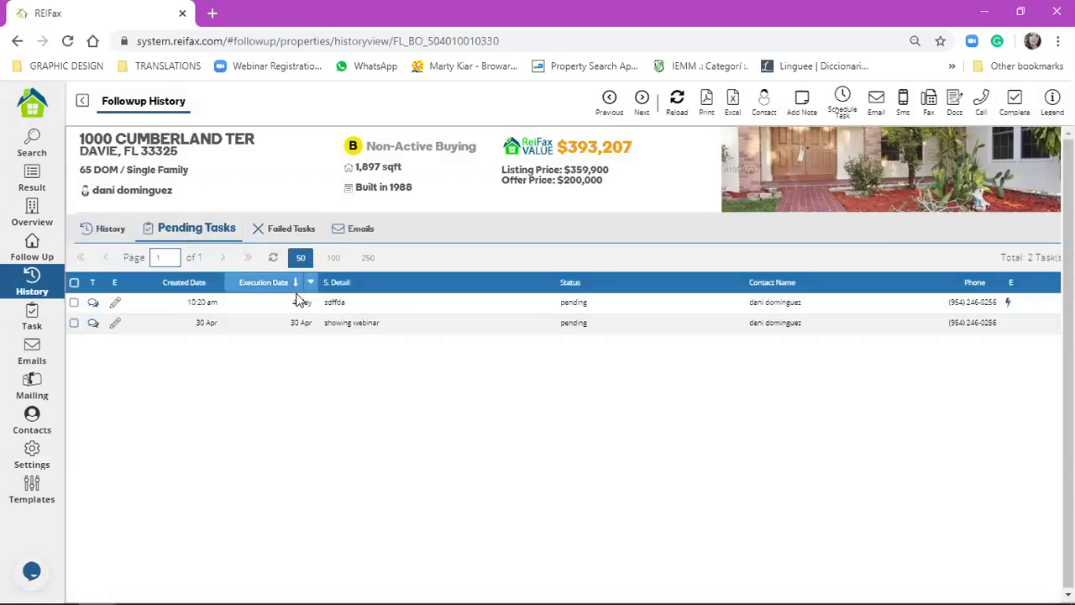
{"action": "left_click", "coordinate": [74, 304]}
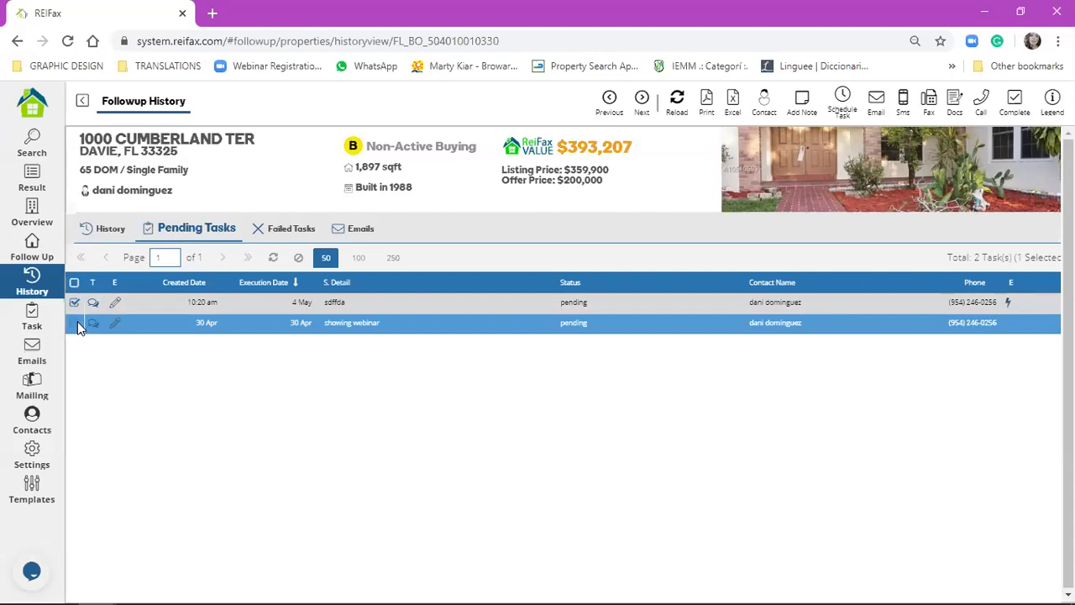
{"action": "left_click", "coordinate": [75, 324]}
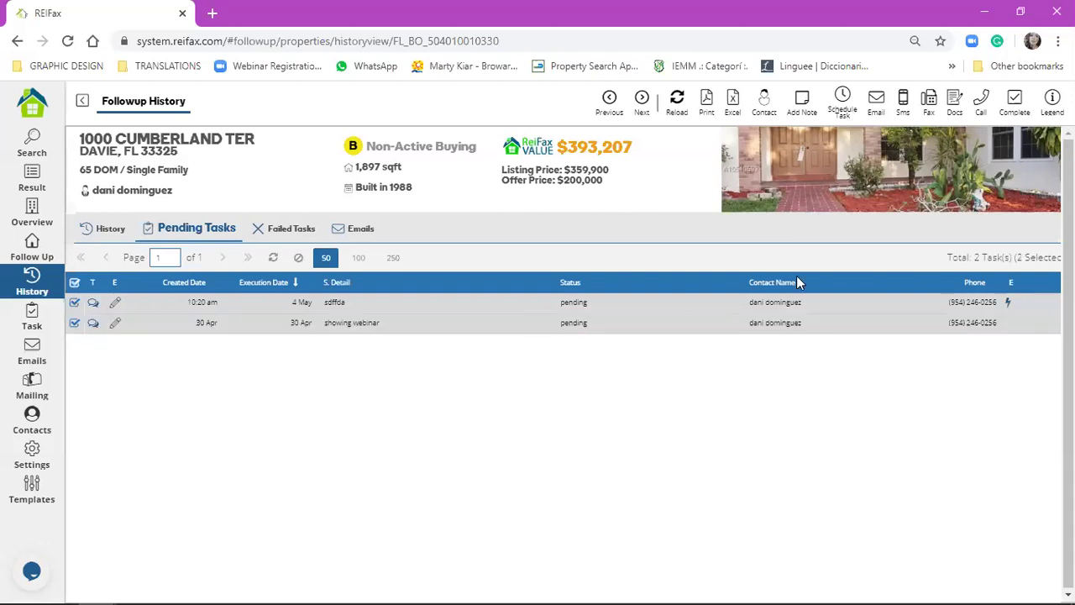
{"action": "left_click", "coordinate": [110, 229]}
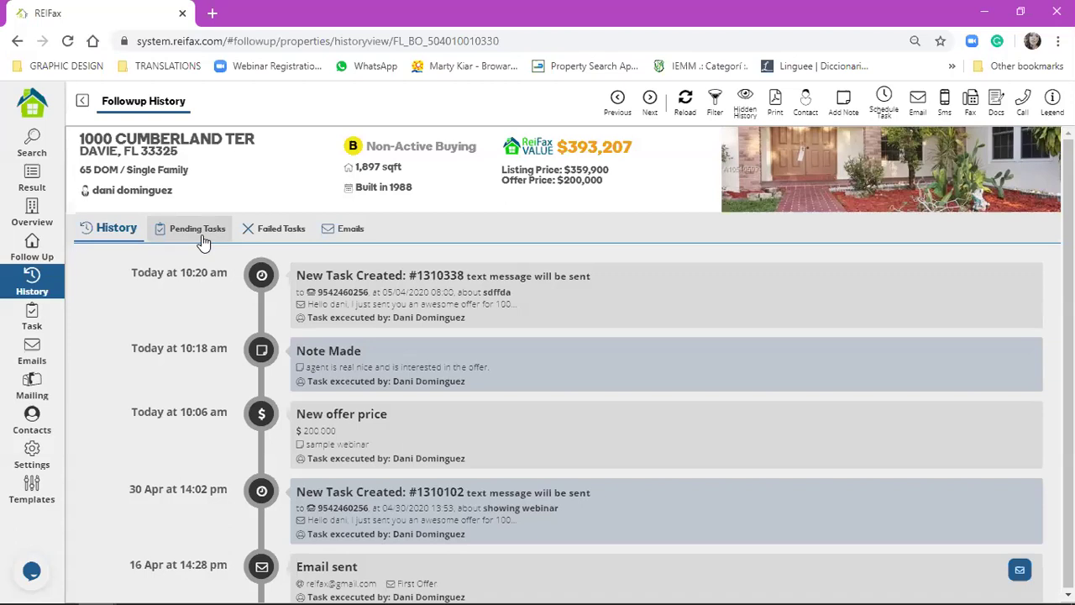
- Untick all pending tasks and return to the History timeline
{"action": "left_click", "coordinate": [200, 235]}
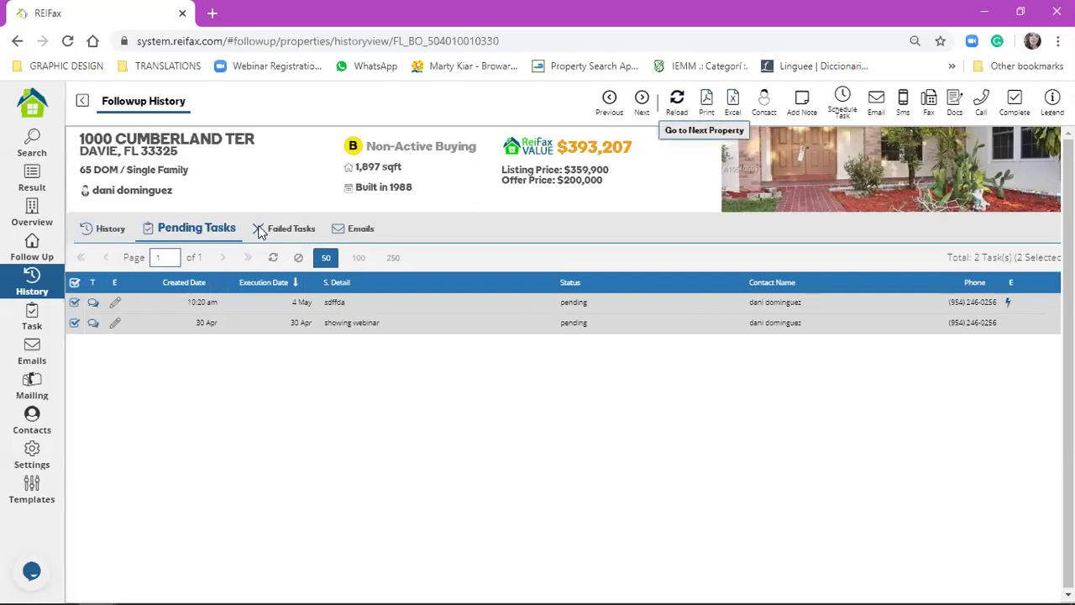
{"action": "left_click", "coordinate": [75, 283]}
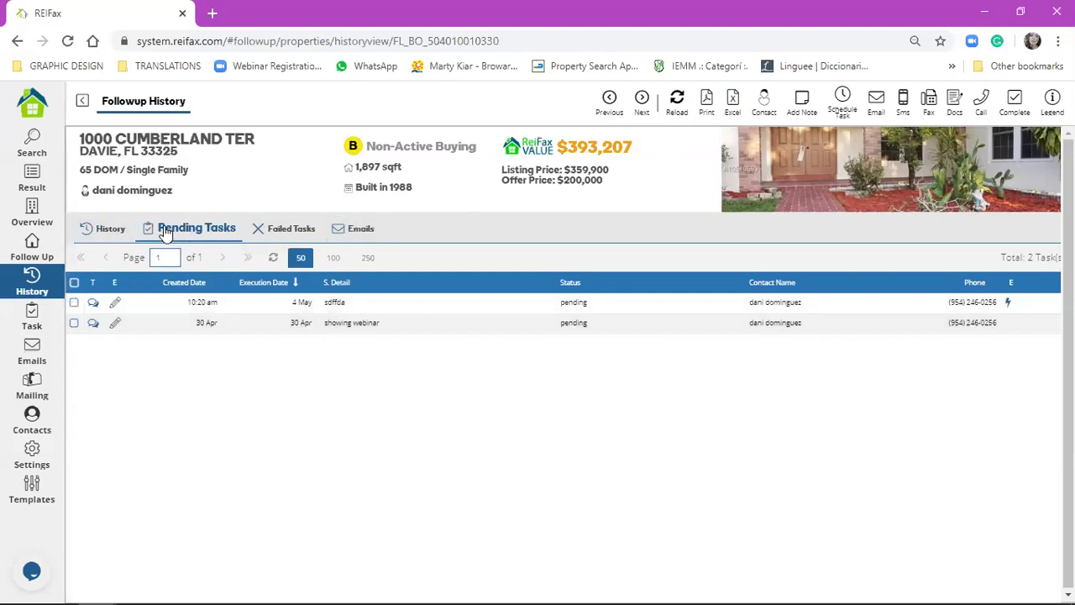
{"action": "left_click", "coordinate": [89, 237]}
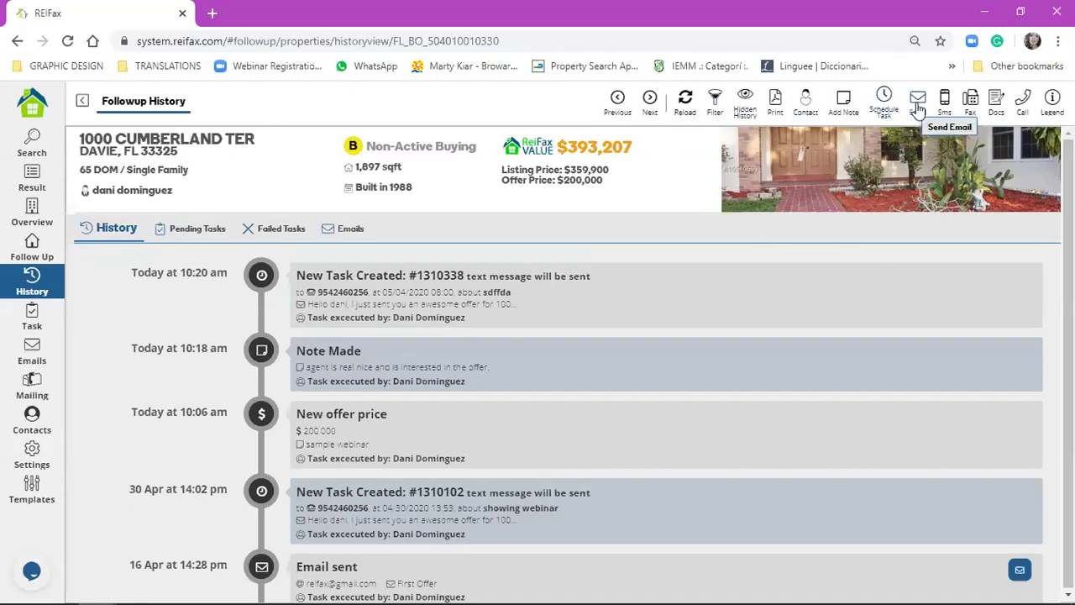
- Preview the email composer, attempt the offer SMS, dismiss its failure notice, and open Contacts
{"action": "left_click", "coordinate": [915, 108]}
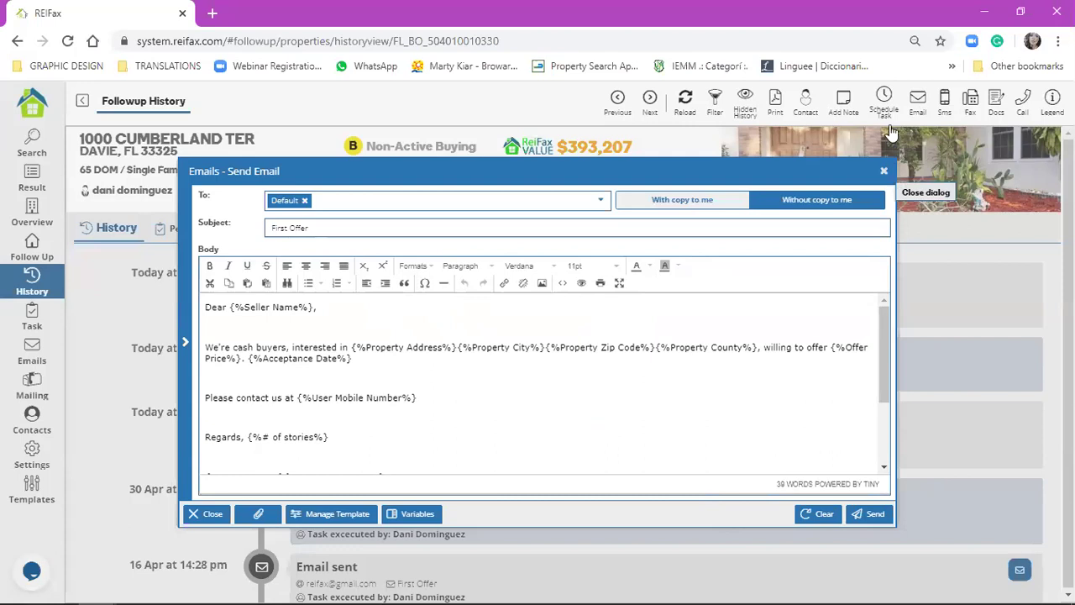
{"action": "left_click", "coordinate": [885, 172]}
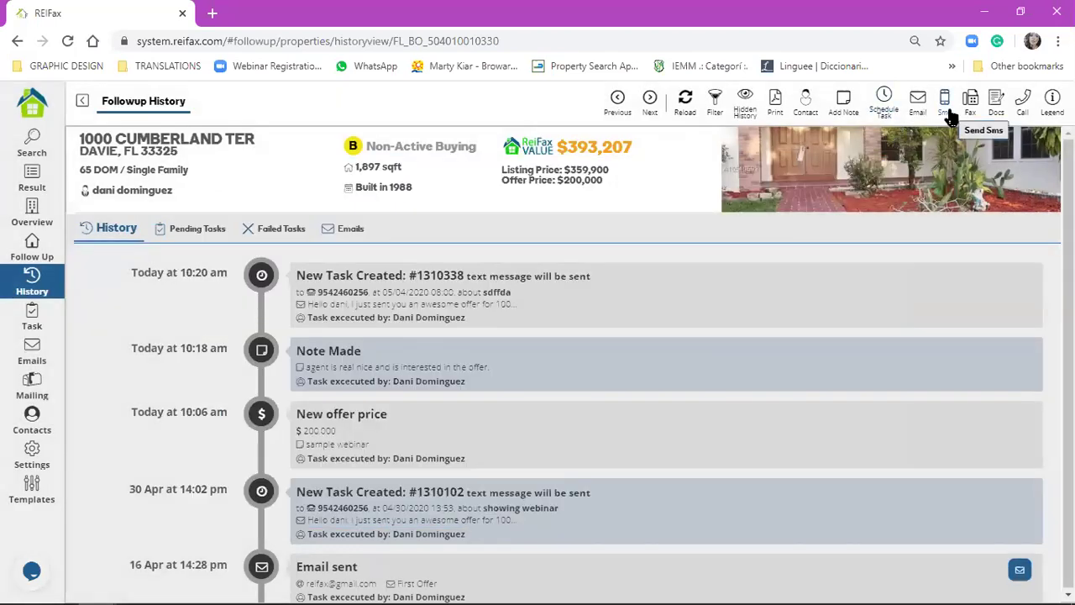
{"action": "left_click", "coordinate": [949, 109]}
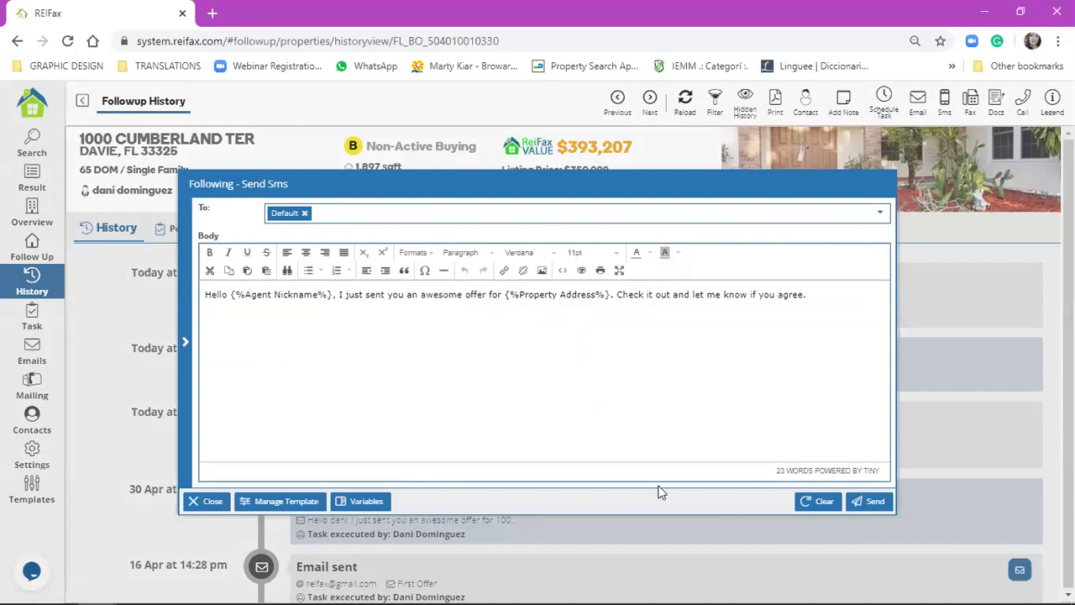
{"action": "left_click", "coordinate": [205, 502]}
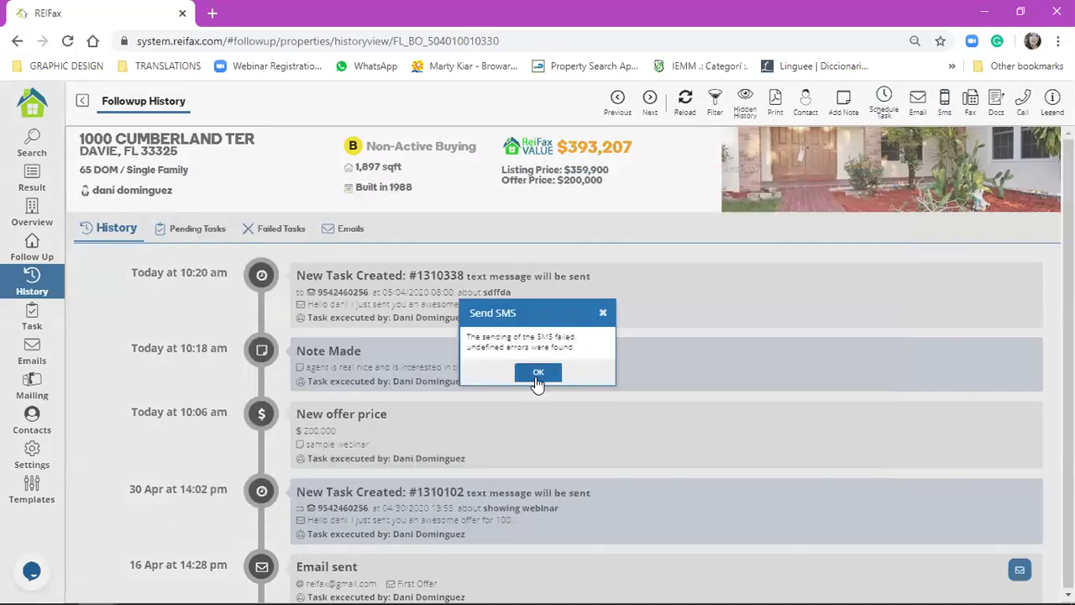
{"action": "left_click", "coordinate": [538, 378]}
{"action": "left_click", "coordinate": [802, 107]}
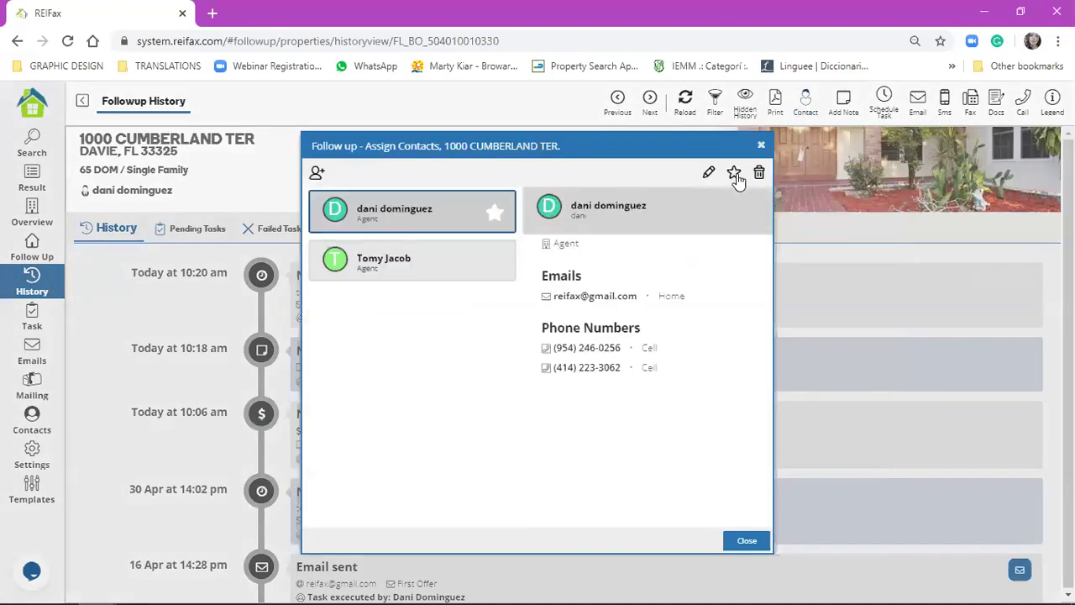
- Inspect the principal agent's contact and Cell phone type, cancel editing, and close Assign Contacts
{"action": "right_click", "coordinate": [710, 176]}
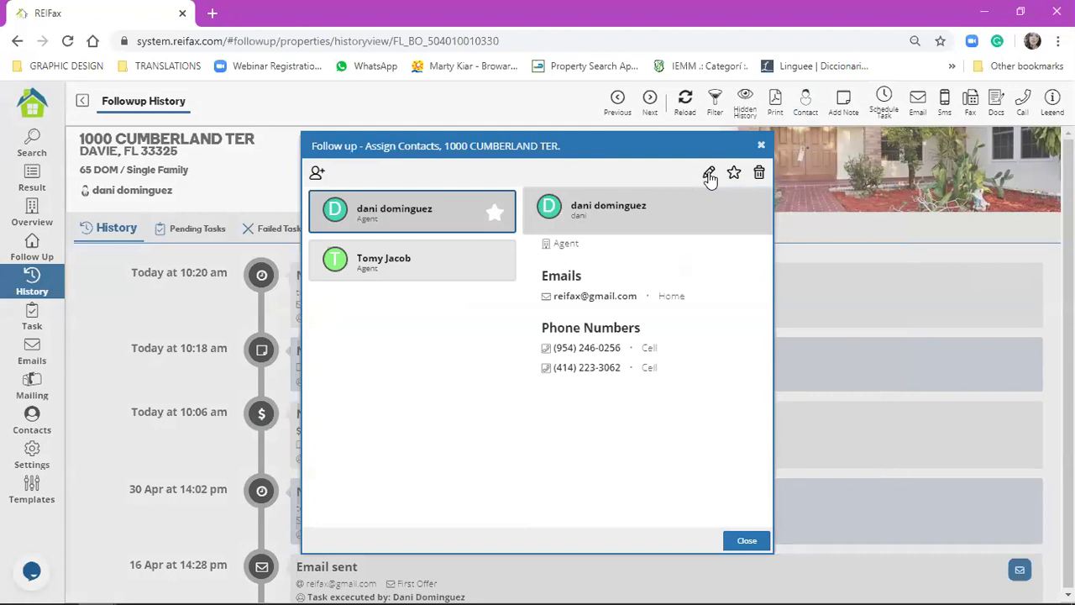
{"action": "left_click", "coordinate": [610, 348]}
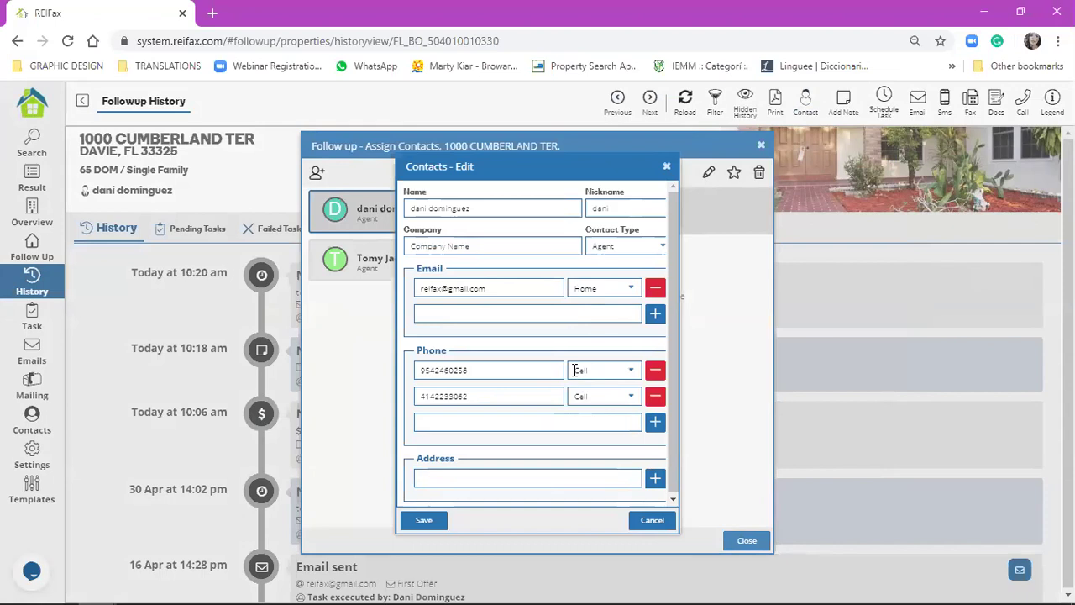
{"action": "left_click", "coordinate": [575, 371]}
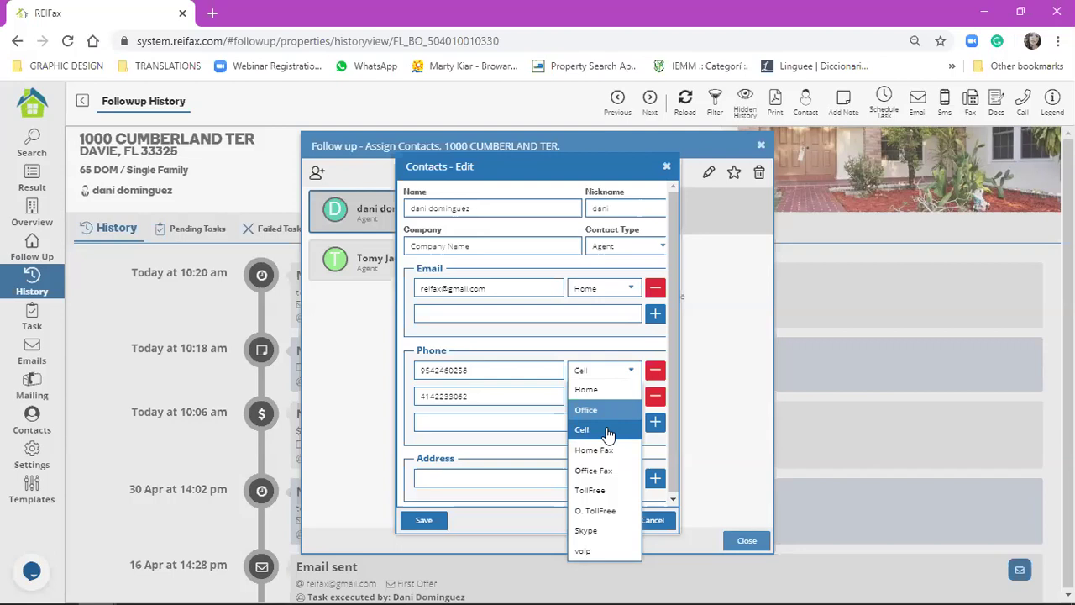
{"action": "left_click", "coordinate": [639, 337]}
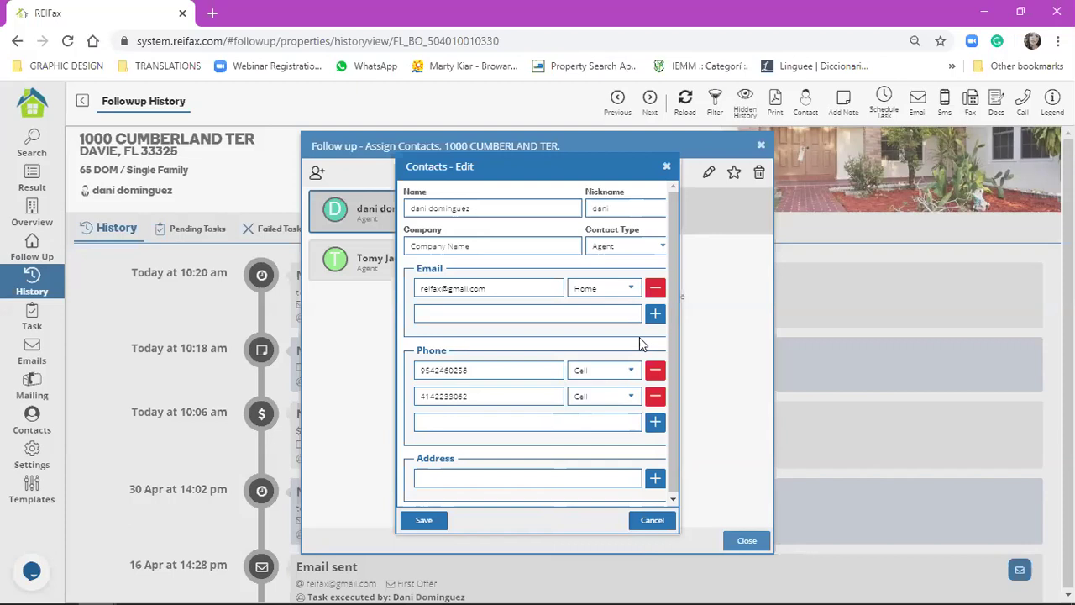
{"action": "left_click", "coordinate": [667, 165]}
{"action": "left_click", "coordinate": [1035, 94]}
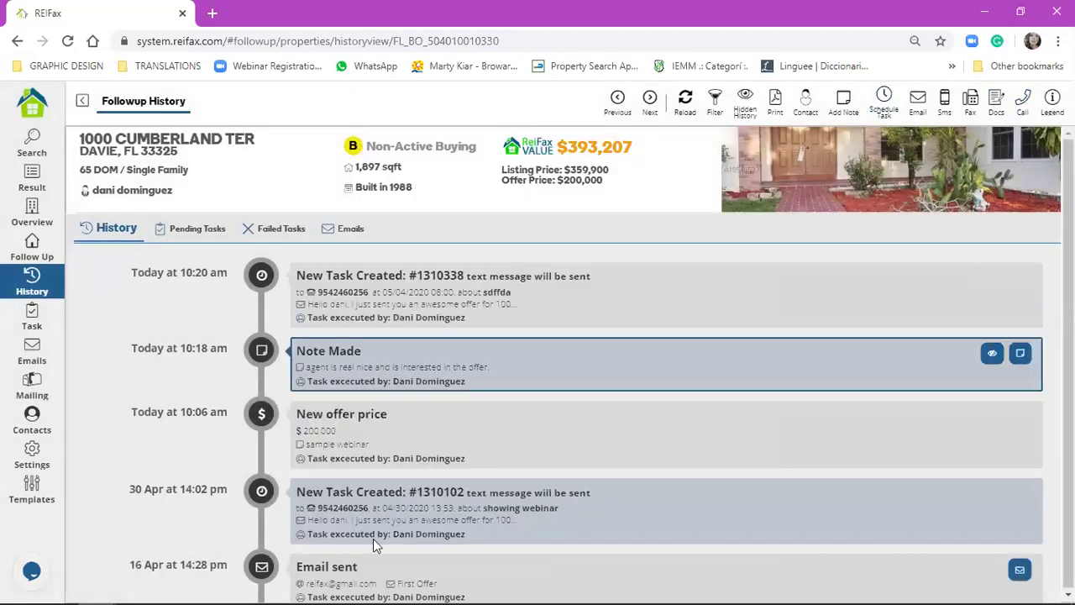
{"action": "left_click", "coordinate": [967, 108]}
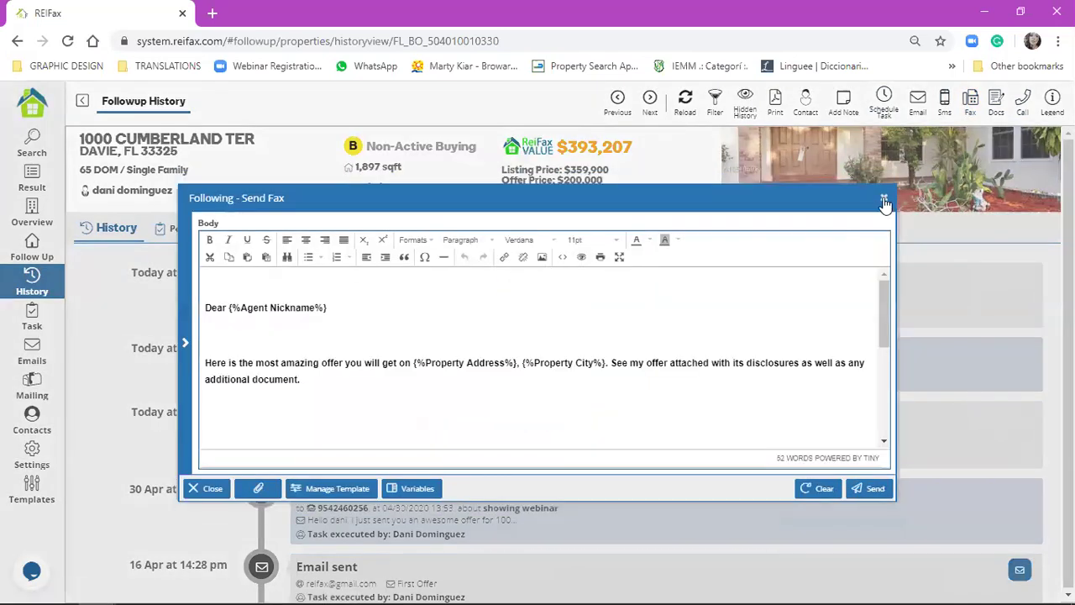
{"action": "left_click", "coordinate": [884, 199]}
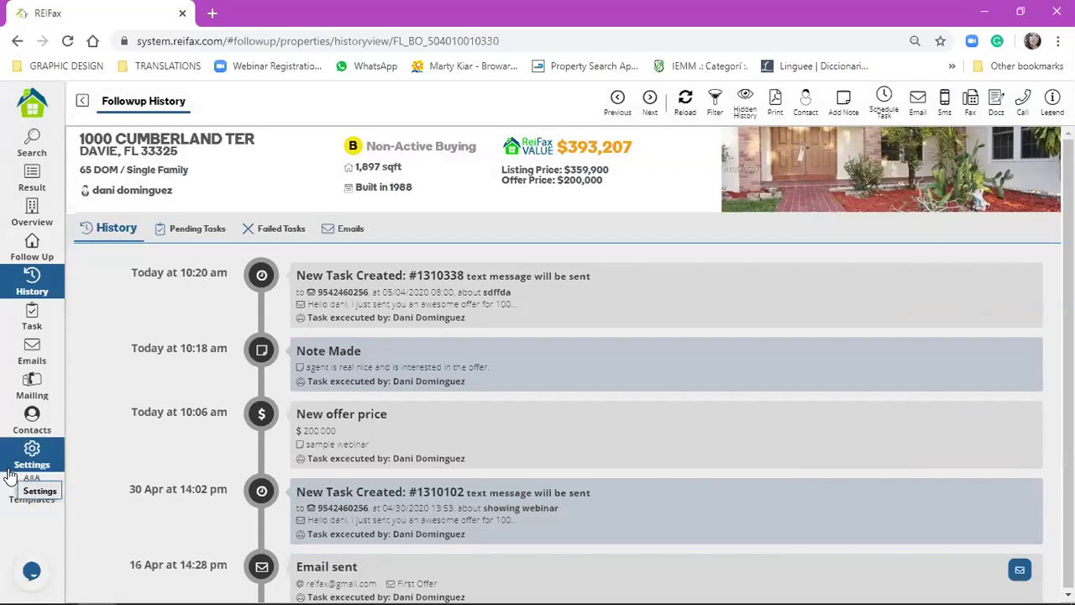
{"action": "left_click", "coordinate": [995, 116]}
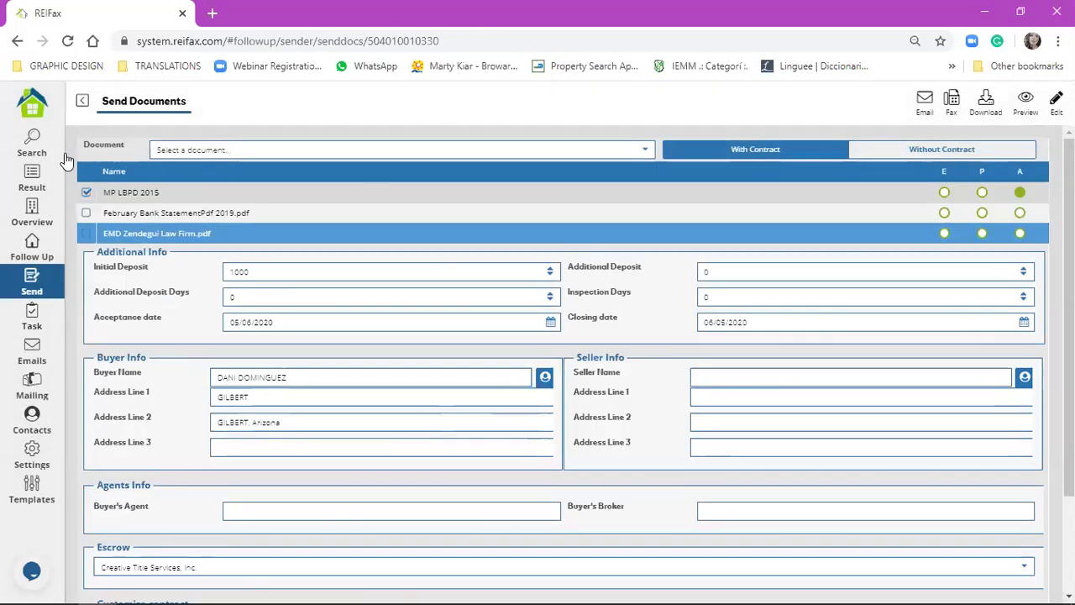
{"action": "left_click", "coordinate": [82, 102]}
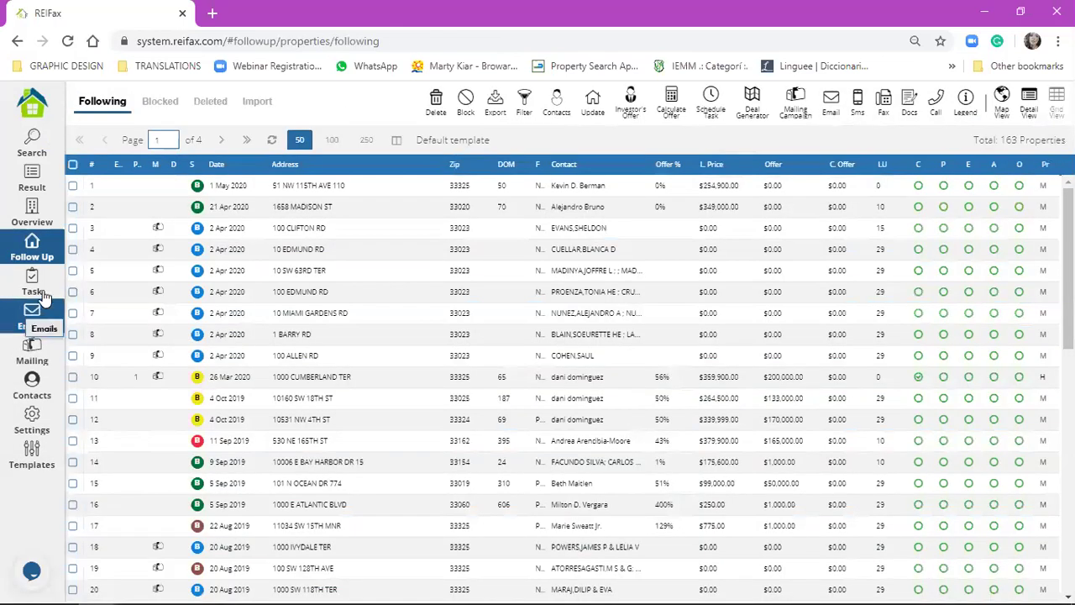
{"action": "right_click", "coordinate": [311, 381]}
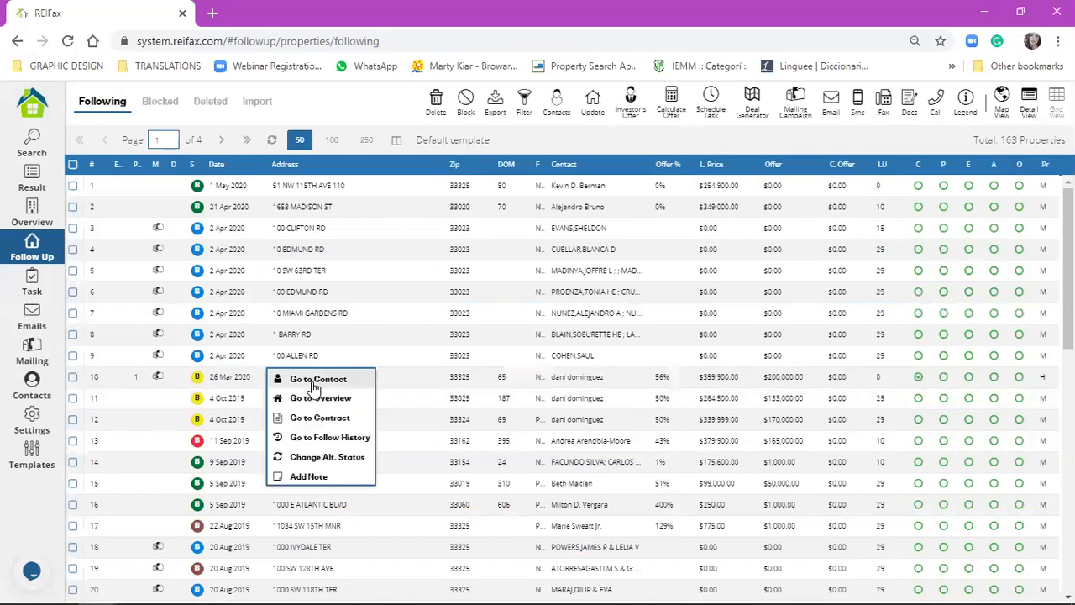
{"action": "left_click", "coordinate": [331, 440]}
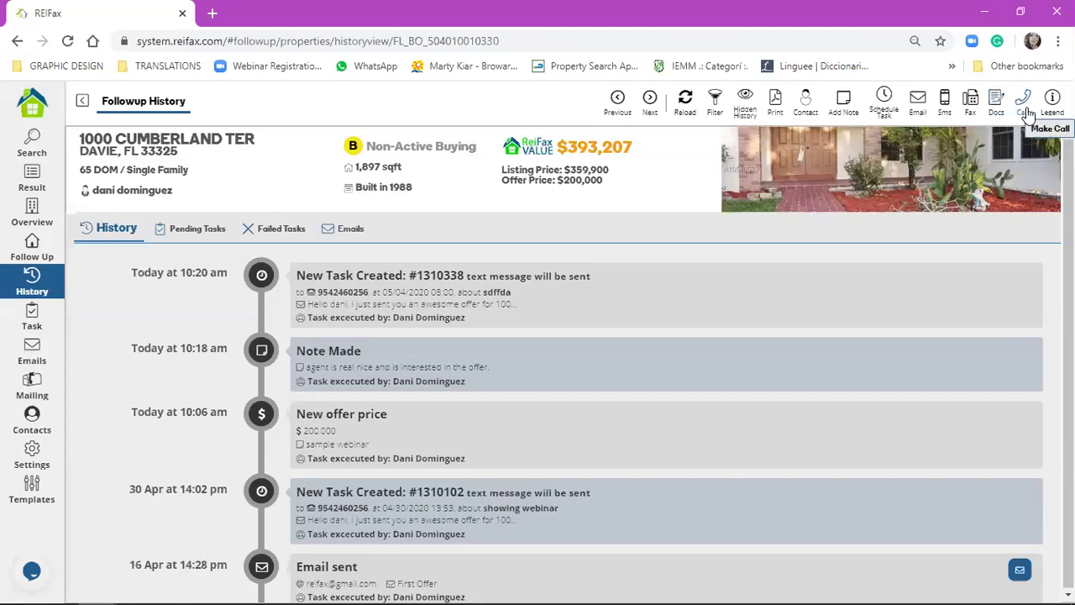
{"action": "left_click", "coordinate": [1028, 114]}
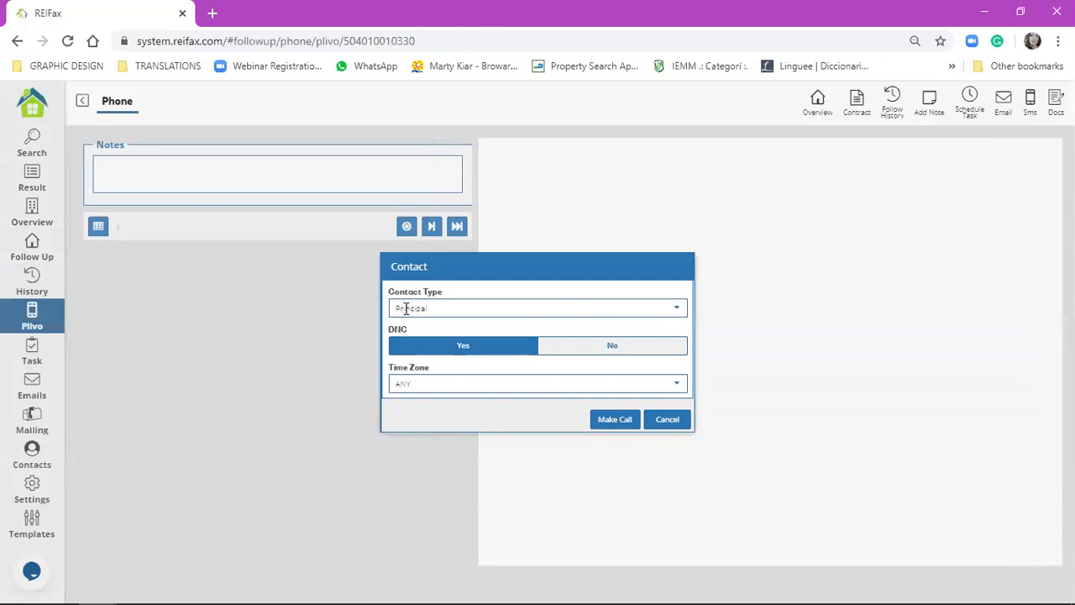
{"action": "left_click", "coordinate": [407, 308]}
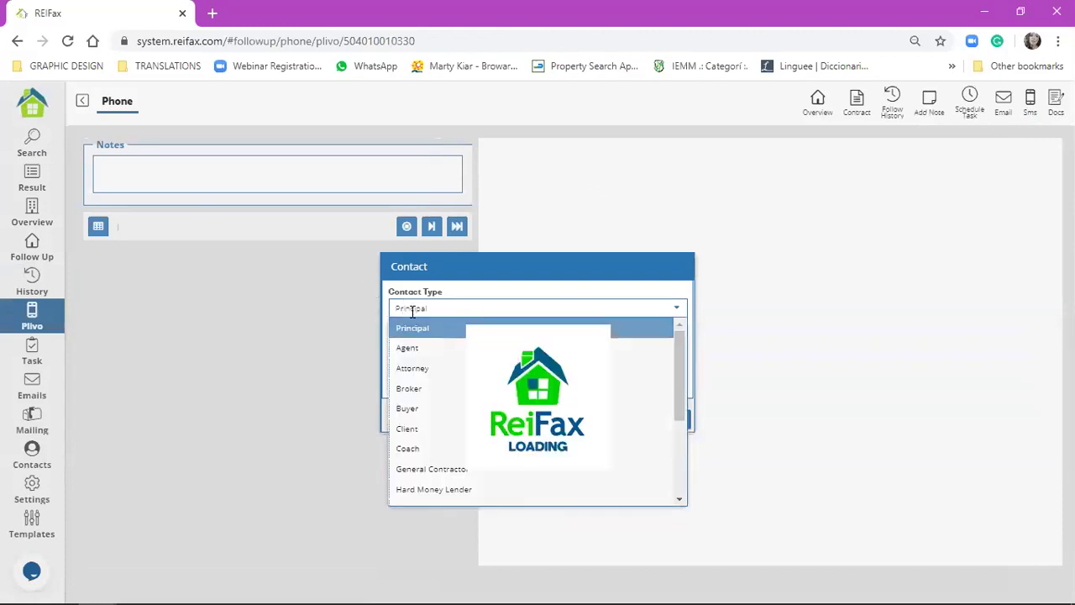
{"action": "scroll", "coordinate": [432, 386], "scroll_direction": "down", "scroll_amount": 3}
{"action": "left_click", "coordinate": [432, 401]}
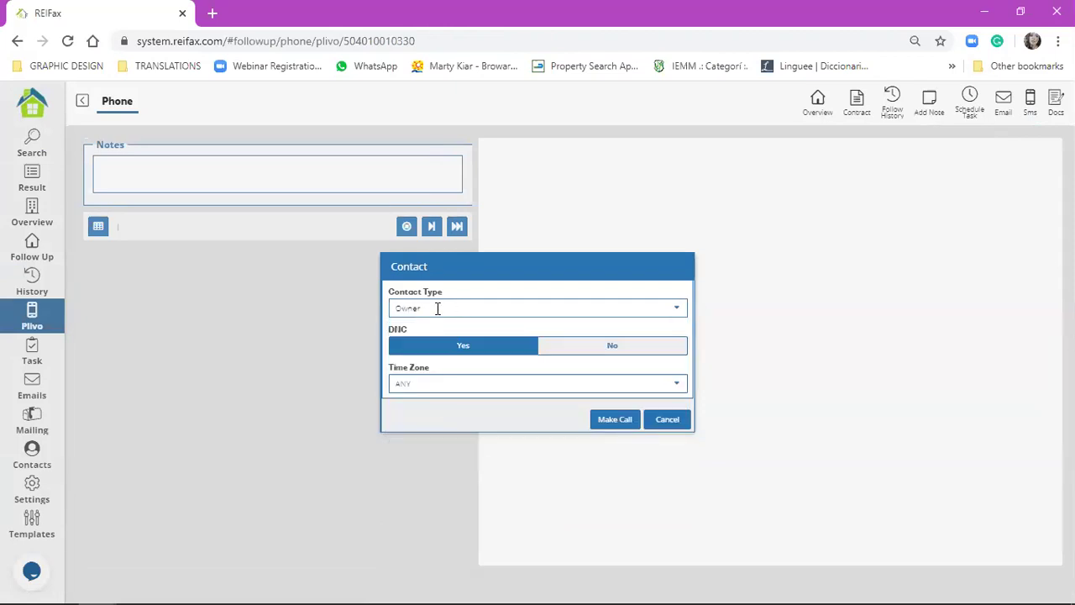
{"action": "left_click", "coordinate": [437, 309]}
{"action": "scroll", "coordinate": [441, 370], "scroll_direction": "up", "scroll_amount": 3}
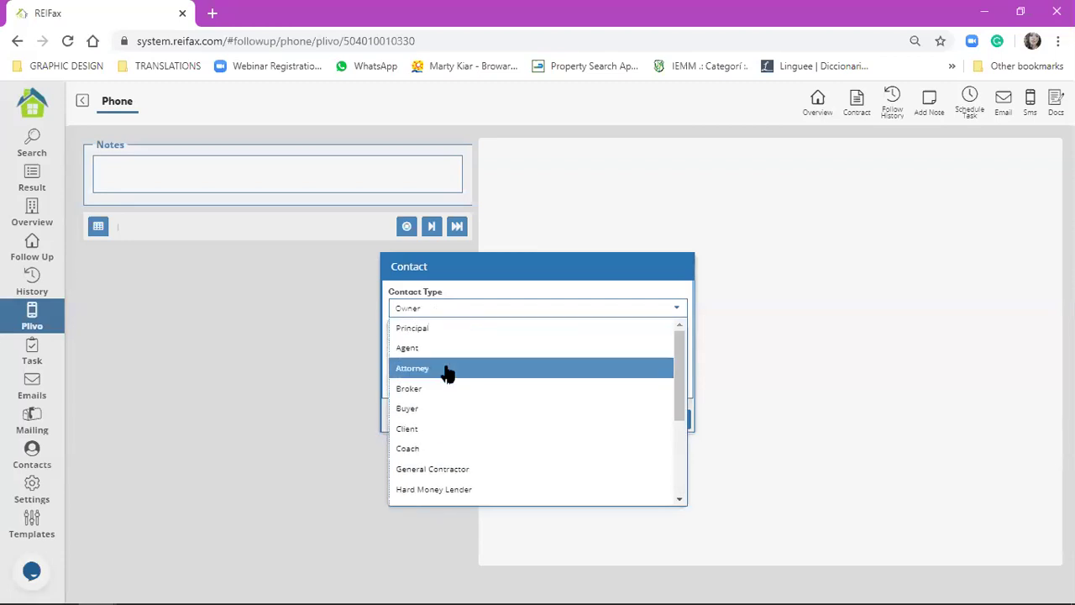
{"action": "left_click", "coordinate": [449, 329]}
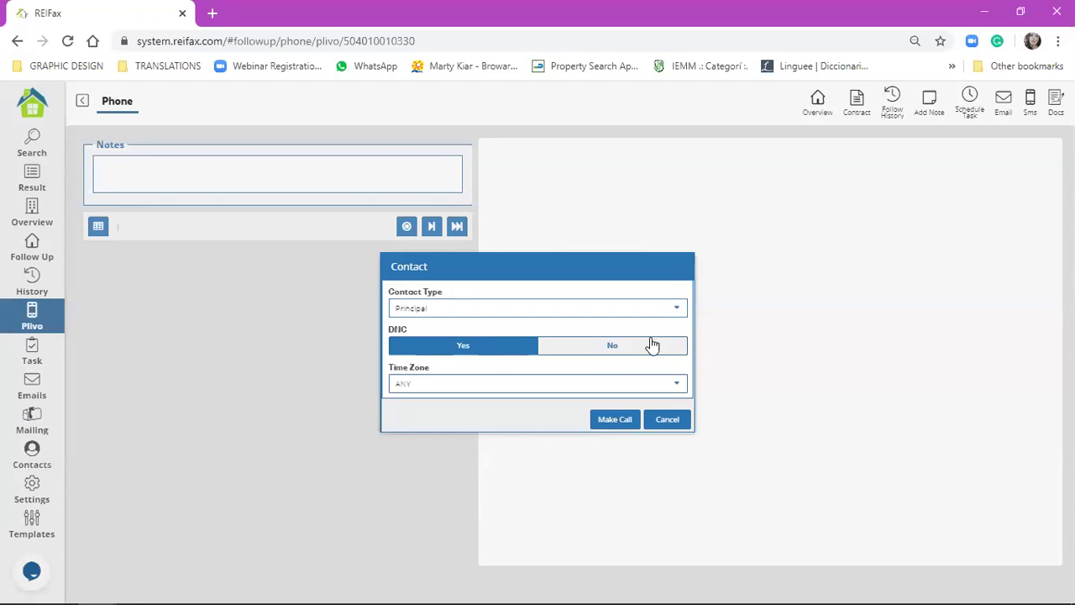
{"action": "left_click", "coordinate": [667, 420]}
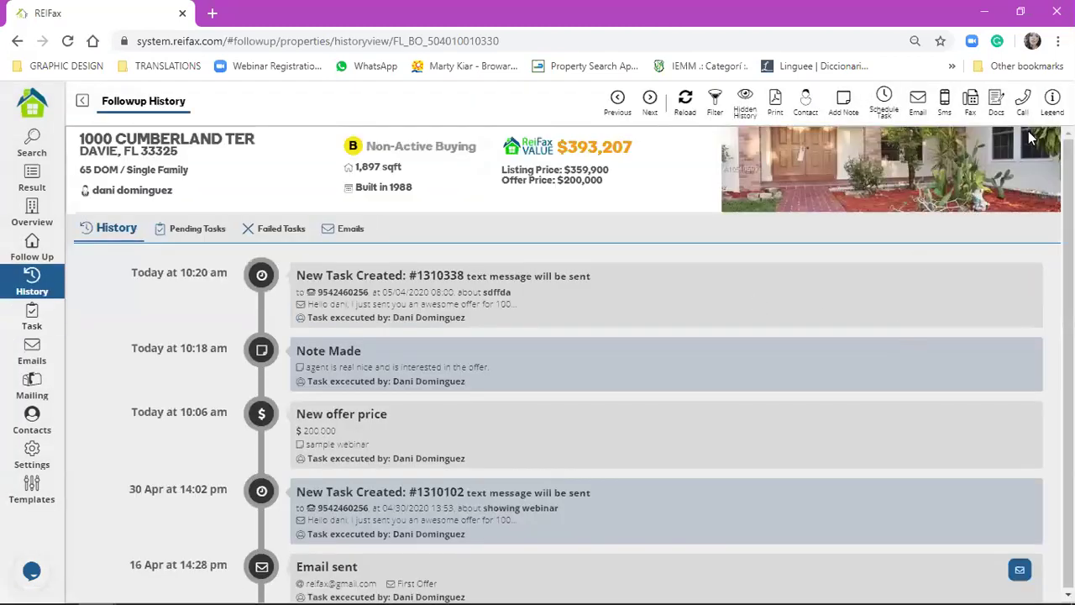
{"action": "left_click", "coordinate": [1050, 100]}
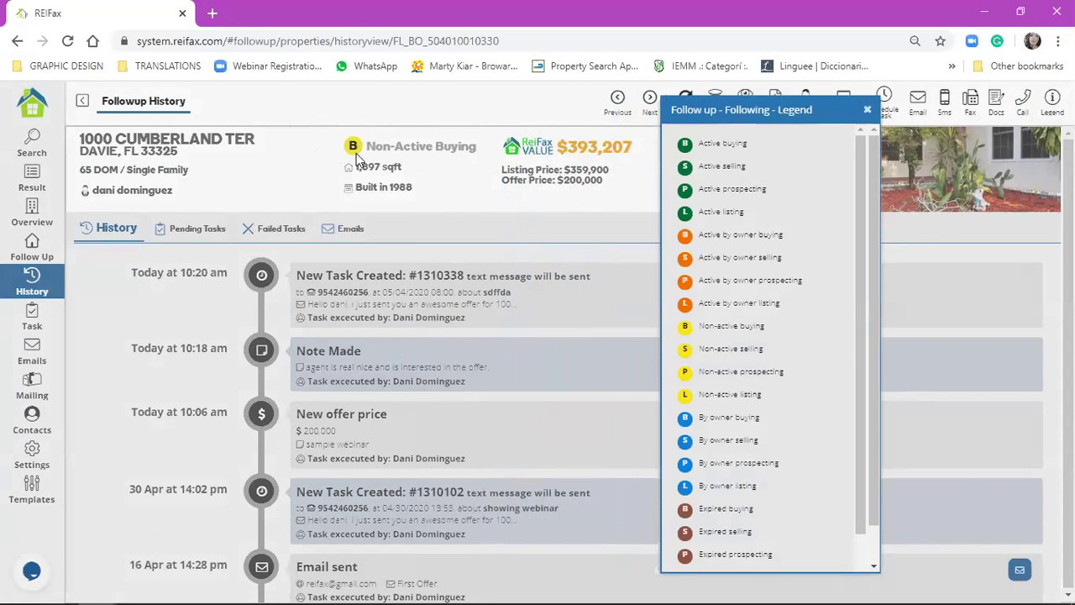
{"action": "left_click", "coordinate": [868, 111]}
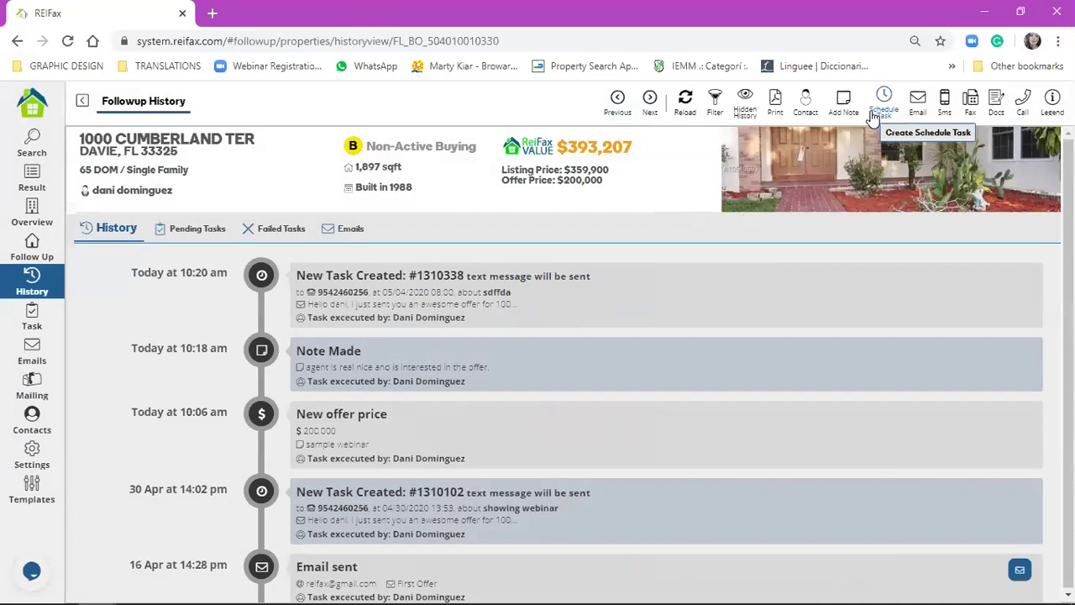
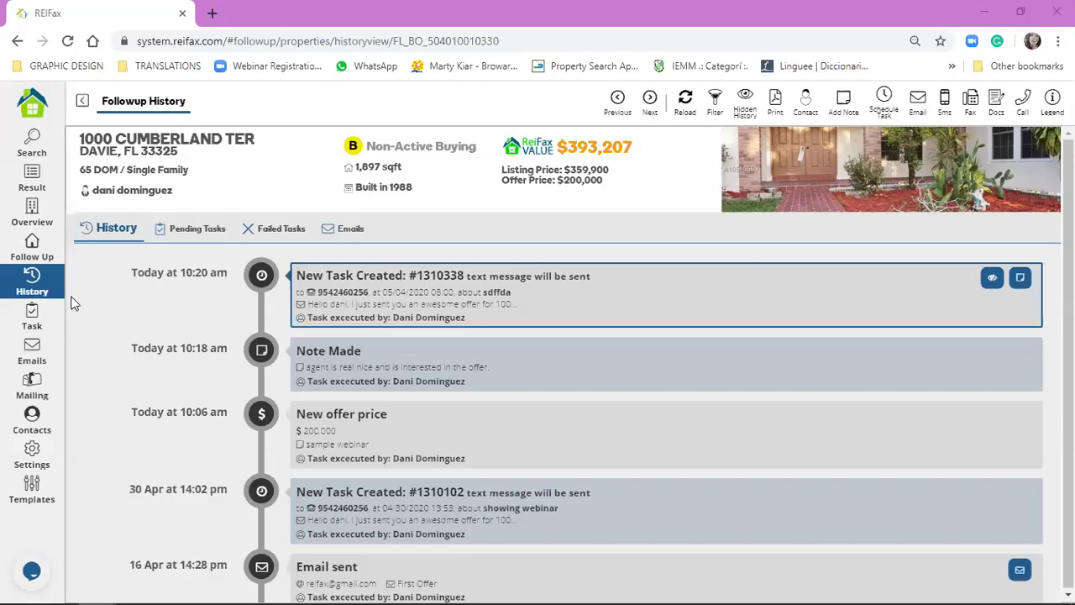
{"action": "left_click", "coordinate": [35, 263]}
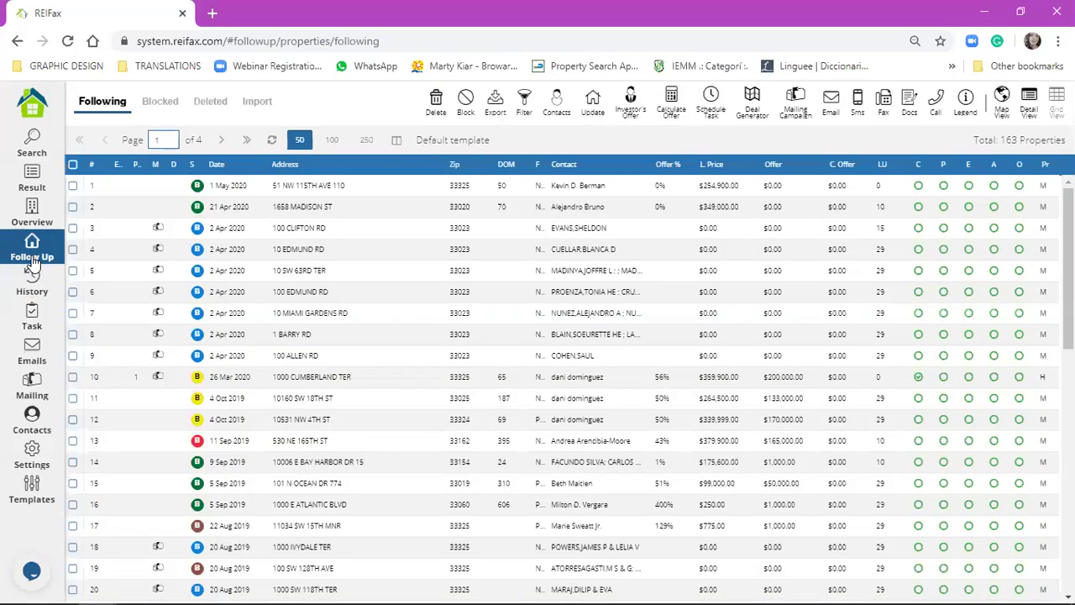
{"action": "left_click", "coordinate": [30, 287]}
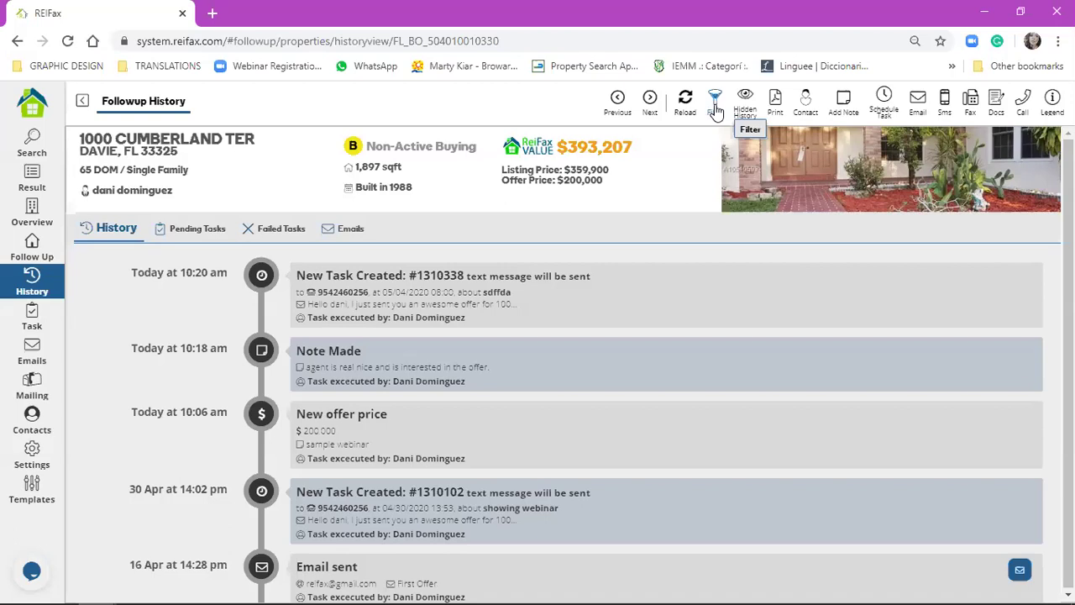
{"action": "left_click", "coordinate": [10, 257]}
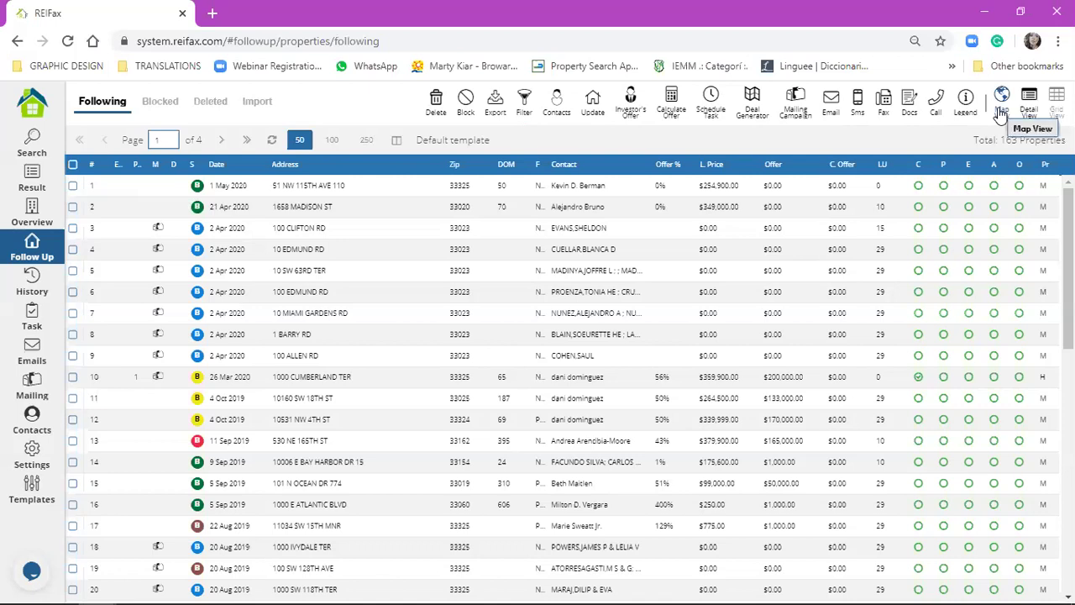
{"action": "left_click", "coordinate": [1000, 112]}
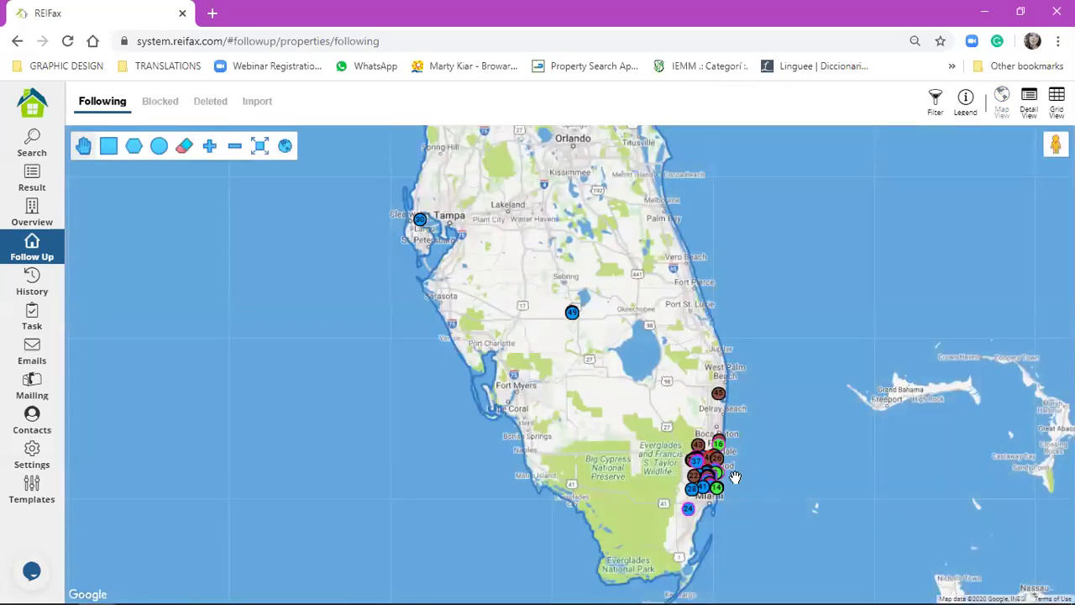
{"action": "scroll", "coordinate": [672, 413], "scroll_direction": "up", "scroll_amount": 1}
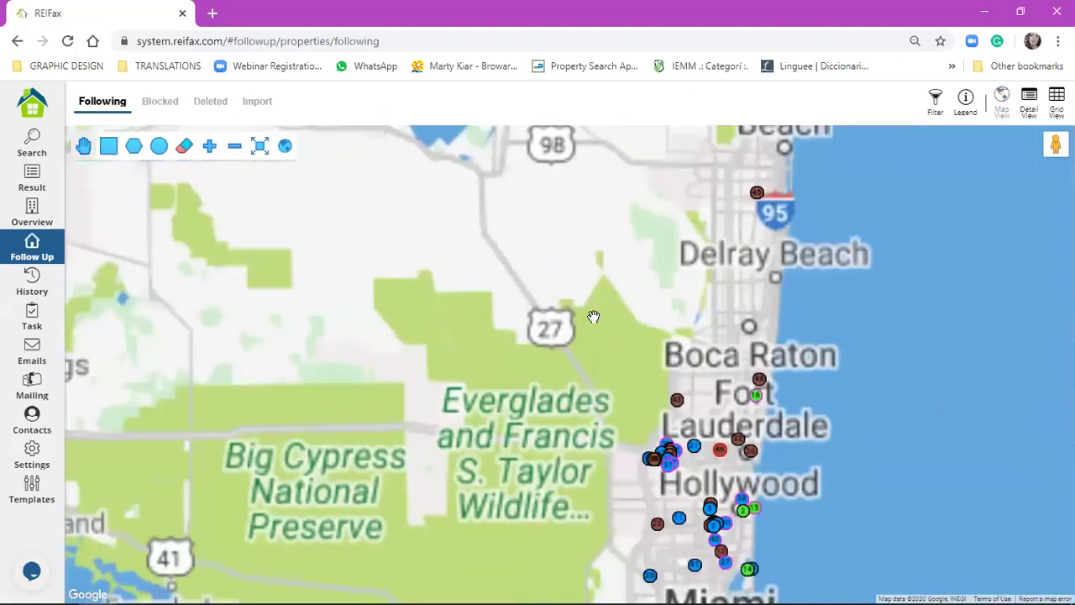
{"action": "left_click_drag", "start_coordinate": [661, 433], "coordinate": [576, 263]}
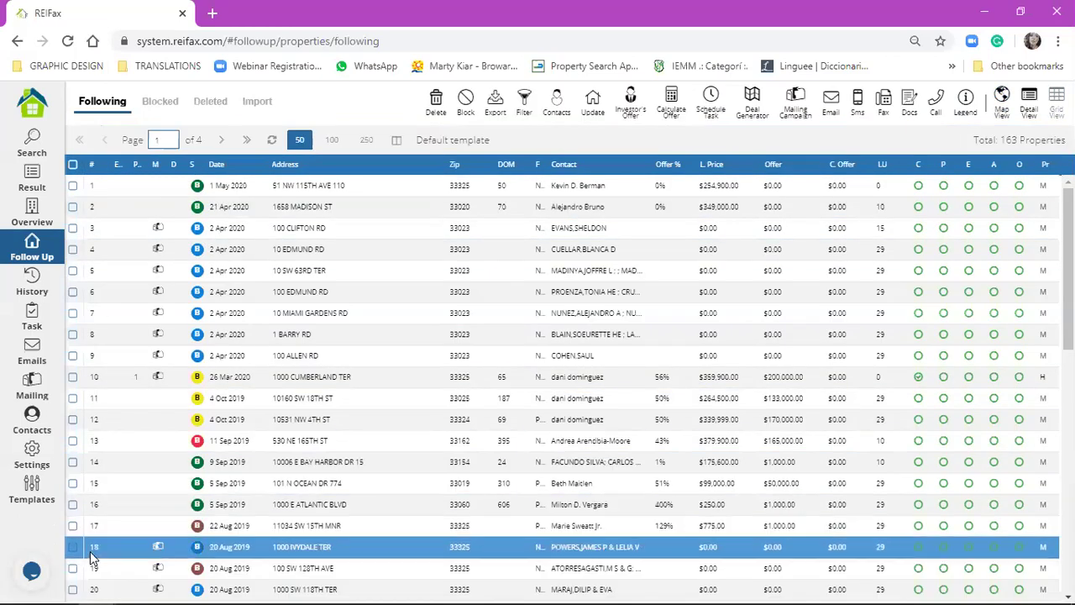
{"action": "scroll", "coordinate": [105, 311], "scroll_direction": "down", "scroll_amount": 3}
{"action": "scroll", "coordinate": [107, 336], "scroll_direction": "down", "scroll_amount": 5}
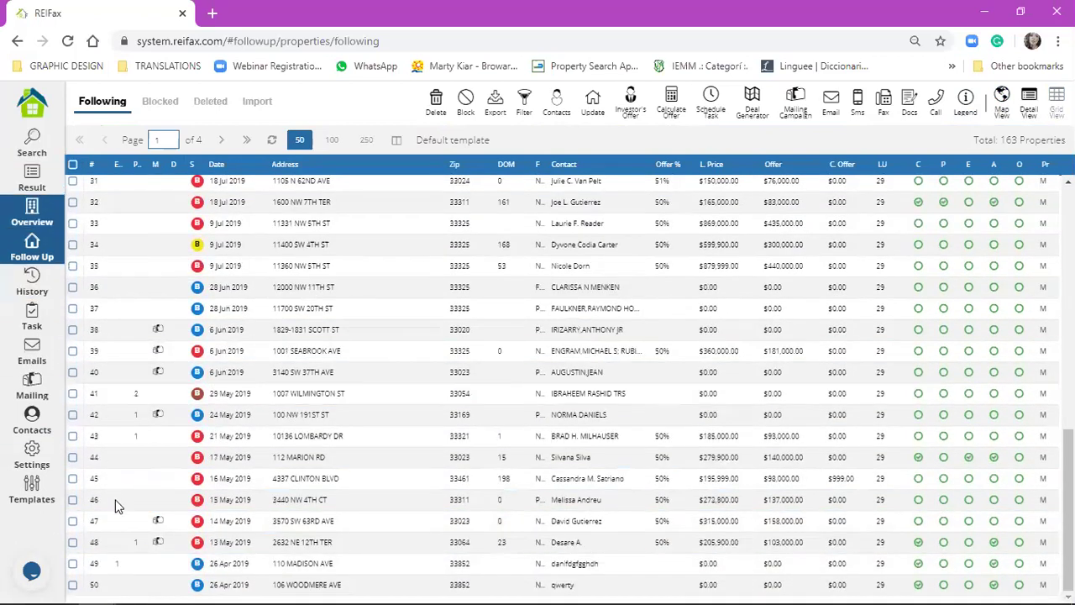
{"action": "left_click", "coordinate": [115, 501]}
{"action": "left_click", "coordinate": [189, 229]}
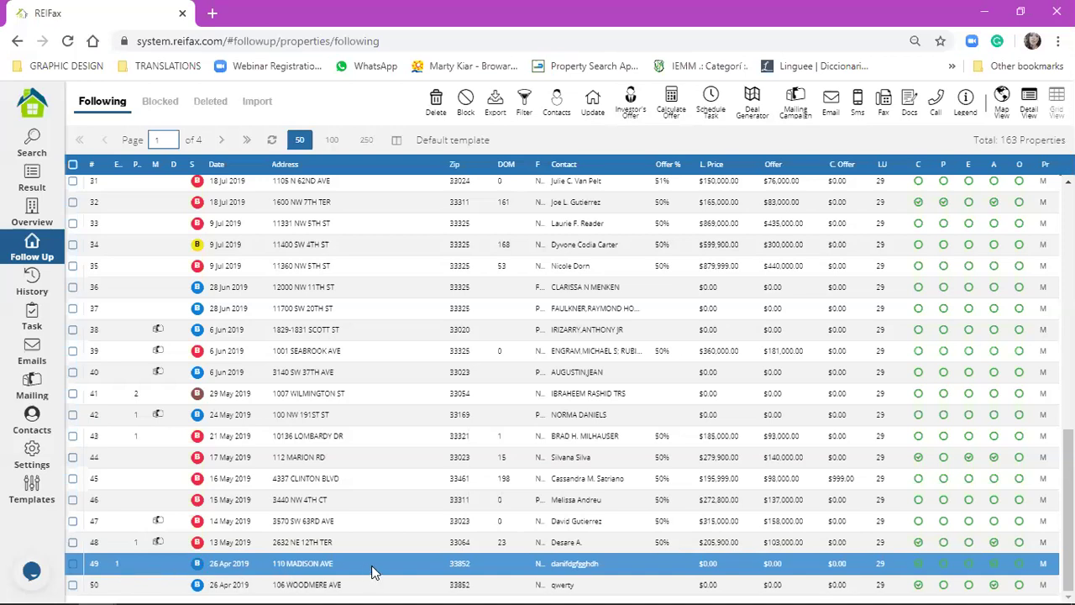
{"action": "double_click", "coordinate": [117, 571]}
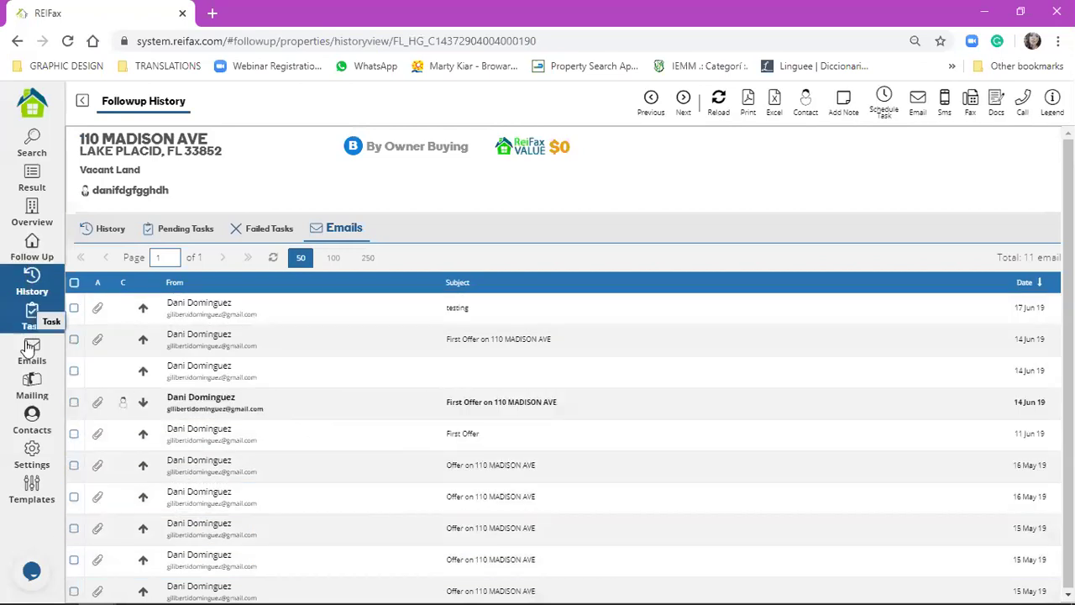
{"action": "left_click", "coordinate": [28, 247]}
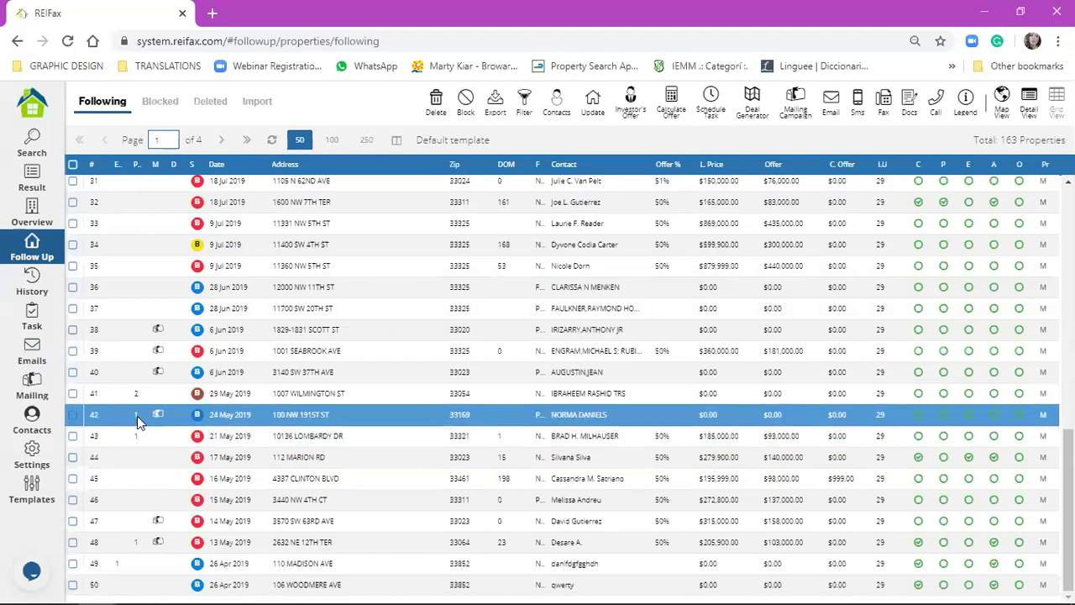
{"action": "scroll", "coordinate": [137, 416], "scroll_direction": "up", "scroll_amount": 3}
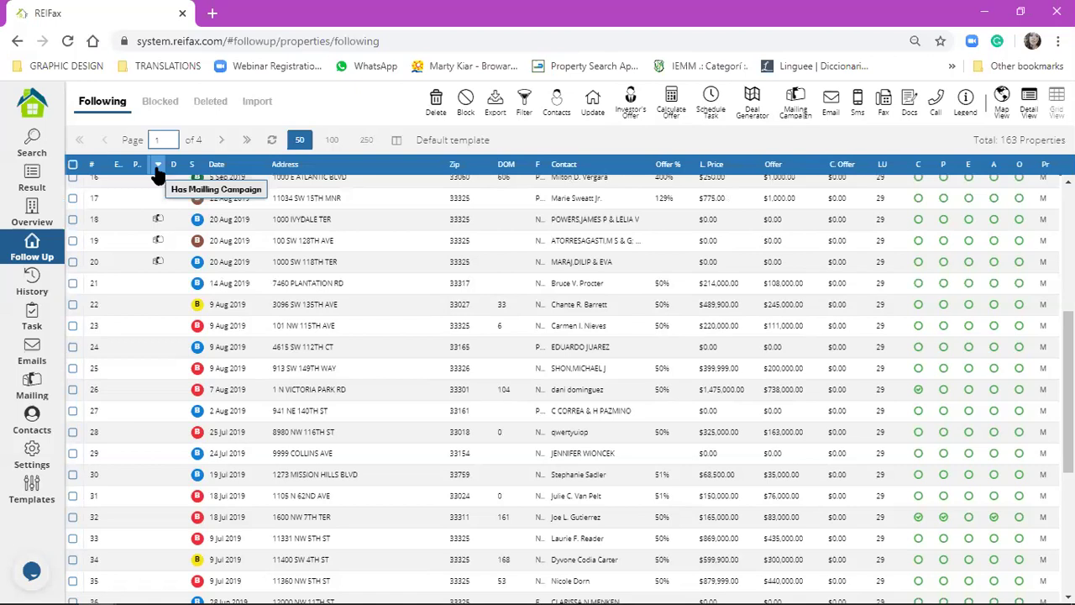
{"action": "left_click", "coordinate": [156, 223]}
{"action": "left_click", "coordinate": [162, 255]}
{"action": "left_click", "coordinate": [162, 221]}
{"action": "left_click", "coordinate": [160, 261]}
{"action": "left_click", "coordinate": [162, 221]}
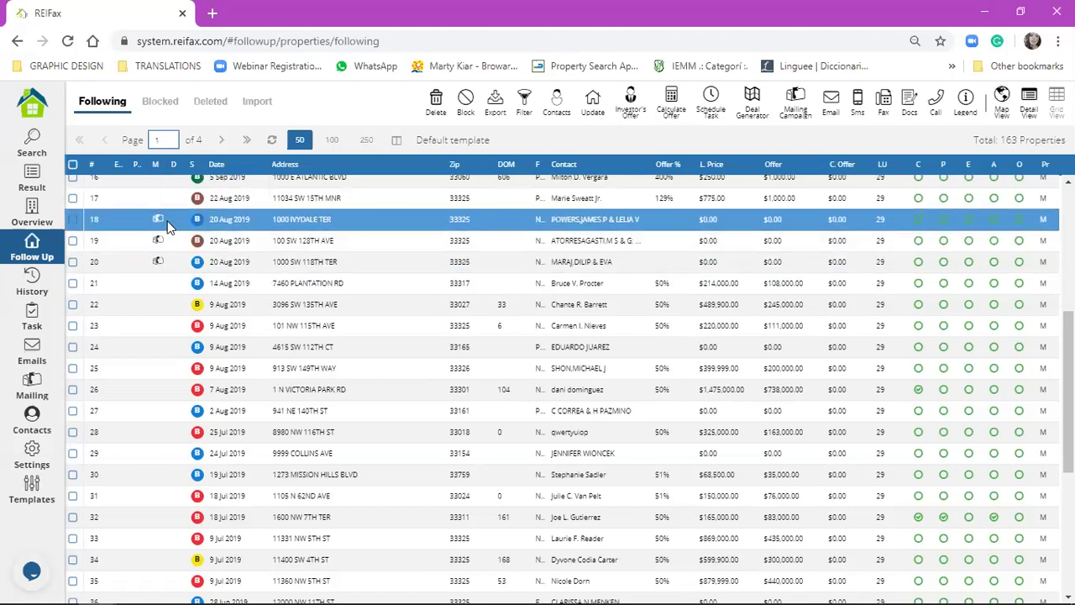
{"action": "key", "text": "Down"}
{"action": "key", "text": "Down"}
{"action": "key", "text": "Down"}
{"action": "key", "text": "Down"}
{"action": "key", "text": "Down"}
{"action": "key", "text": "Down"}
{"action": "key", "text": "Down"}
{"action": "key", "text": "Down"}
{"action": "key", "text": "Down"}
{"action": "key", "text": "Down"}
{"action": "key", "text": "Down"}
{"action": "key", "text": "Down"}
{"action": "key", "text": "Down"}
{"action": "key", "text": "Down"}
{"action": "key", "text": "Down"}
{"action": "key", "text": "Down"}
{"action": "key", "text": "Down"}
{"action": "key", "text": "Down"}
{"action": "key", "text": "Down"}
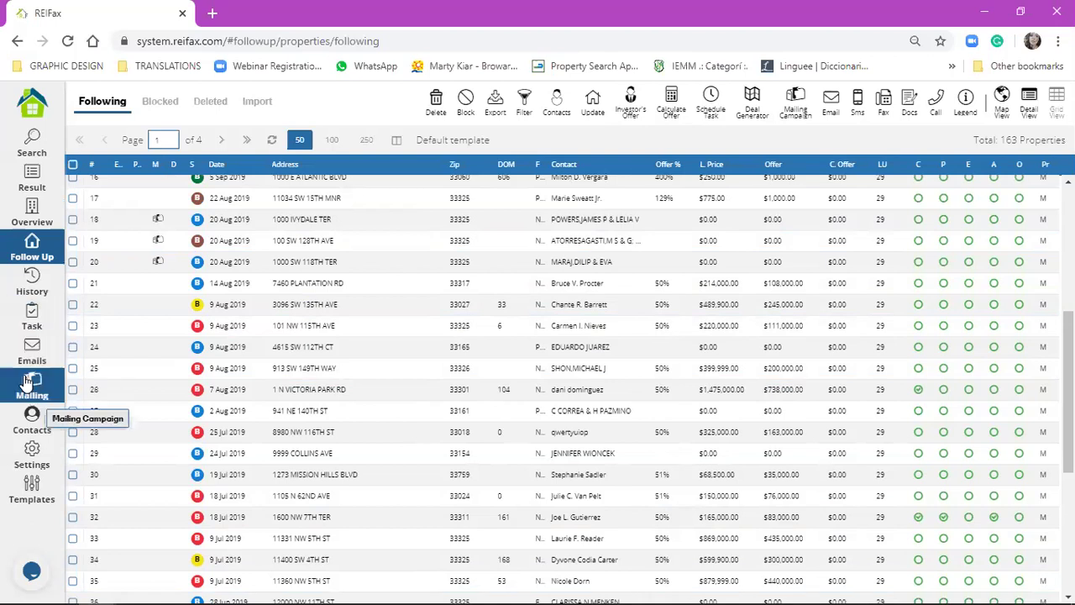
{"action": "left_click", "coordinate": [119, 281]}
{"action": "scroll", "coordinate": [118, 281], "scroll_direction": "up", "scroll_amount": 3}
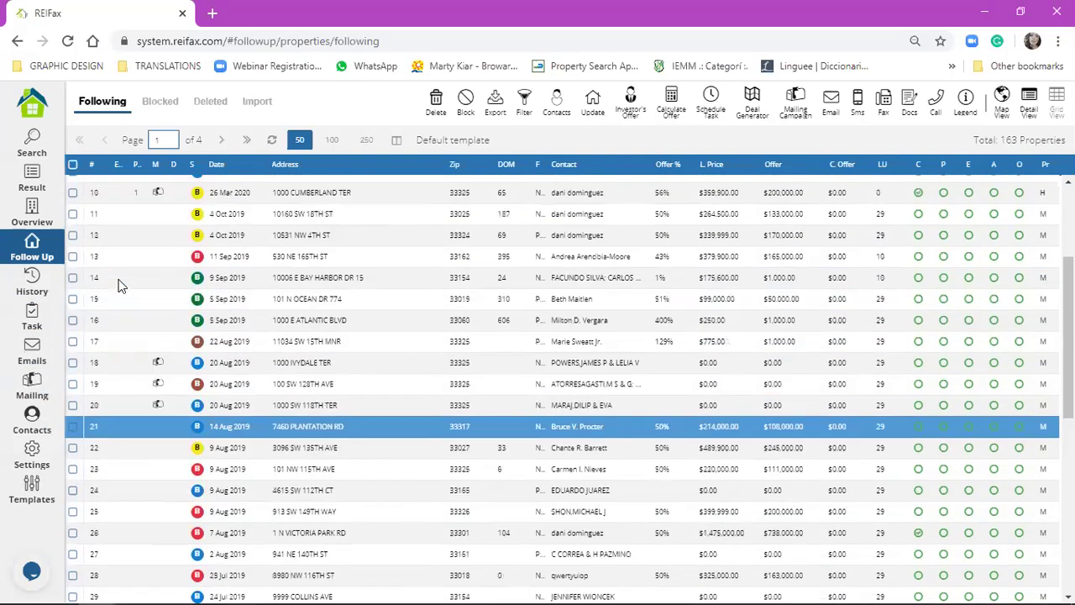
{"action": "scroll", "coordinate": [159, 283], "scroll_direction": "up", "scroll_amount": 3}
{"action": "left_click", "coordinate": [161, 364]}
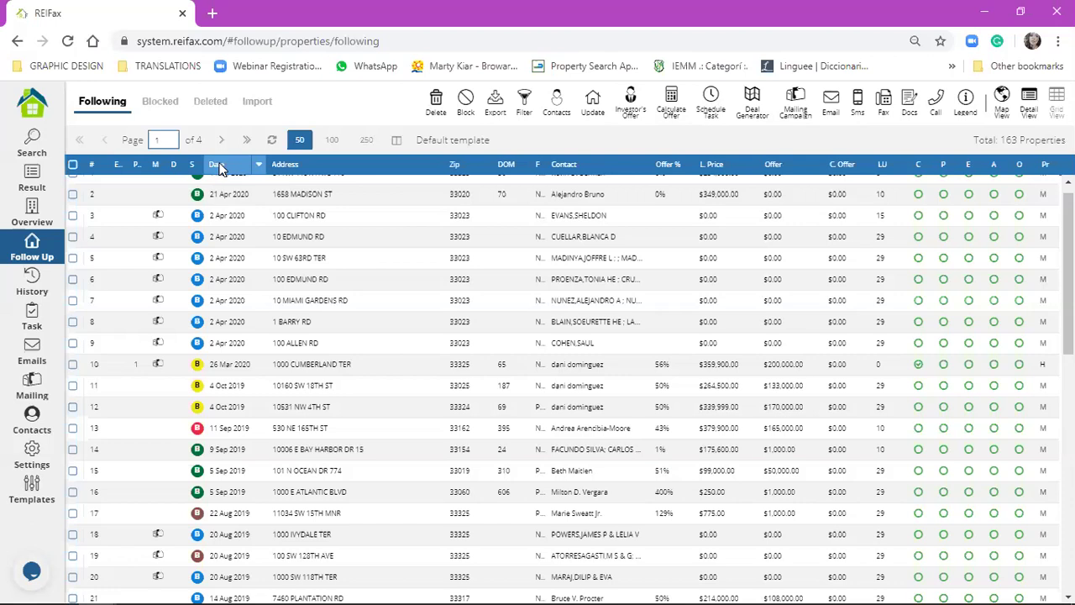
{"action": "left_click", "coordinate": [523, 107]}
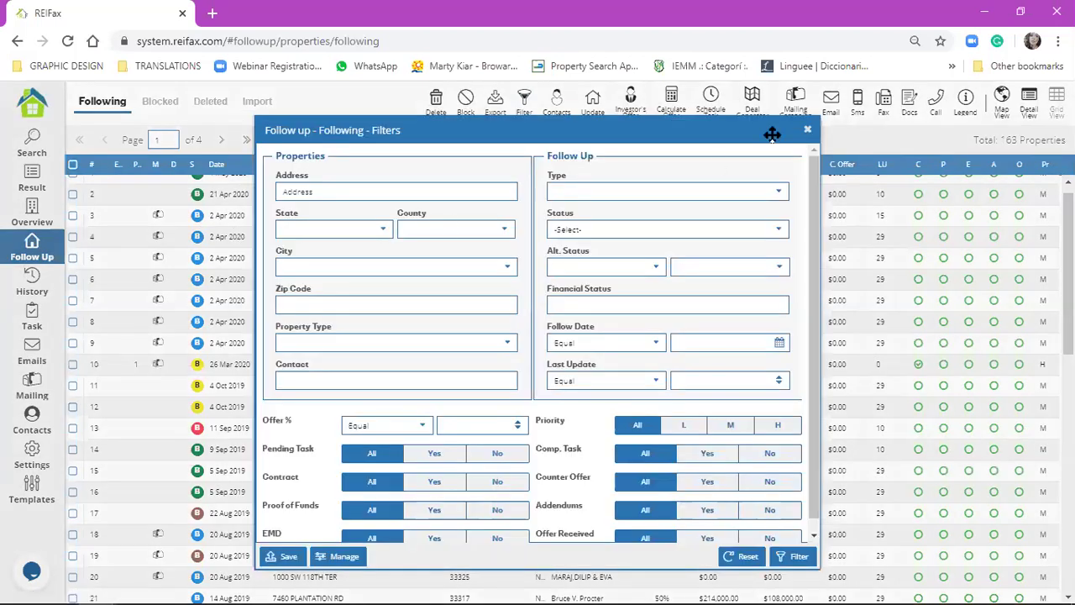
{"action": "key", "text": "Escape"}
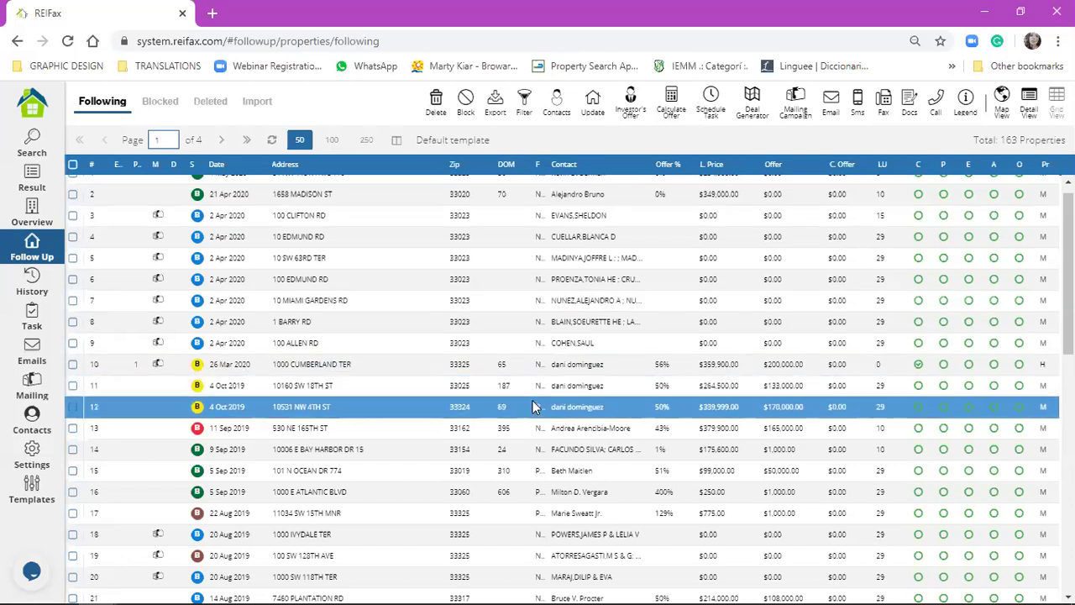
{"action": "scroll", "coordinate": [538, 412], "scroll_direction": "down", "scroll_amount": 6}
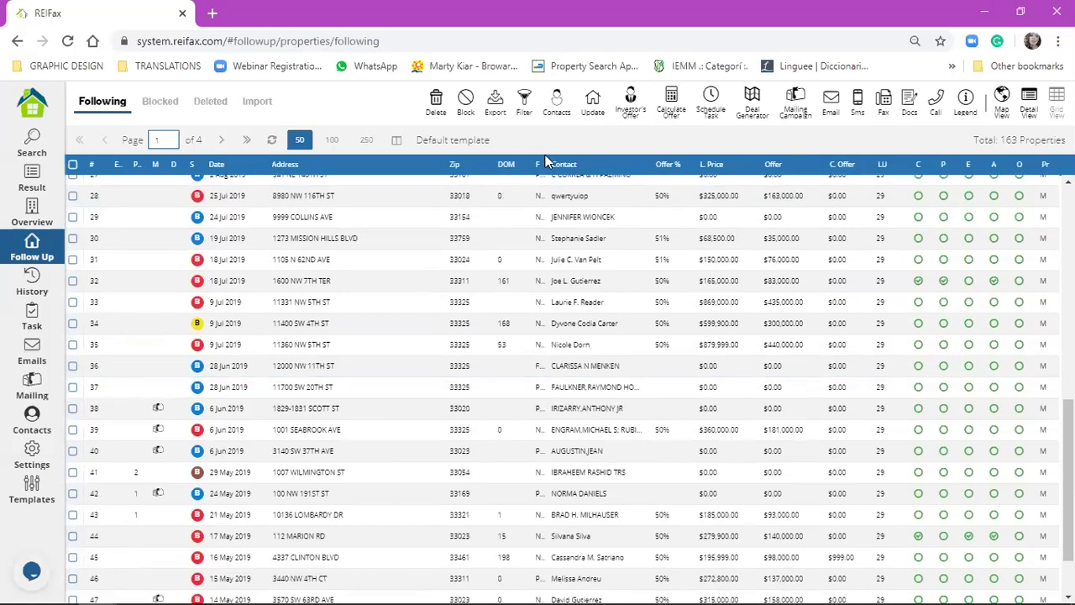
{"action": "left_click", "coordinate": [622, 182]}
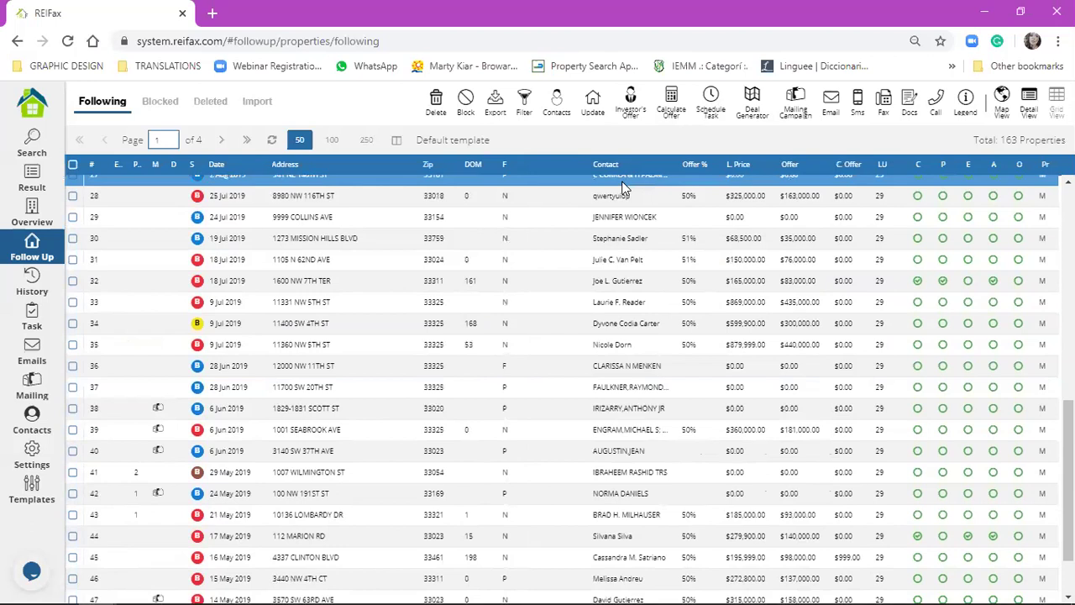
{"action": "left_click_drag", "start_coordinate": [553, 194], "coordinate": [513, 196]}
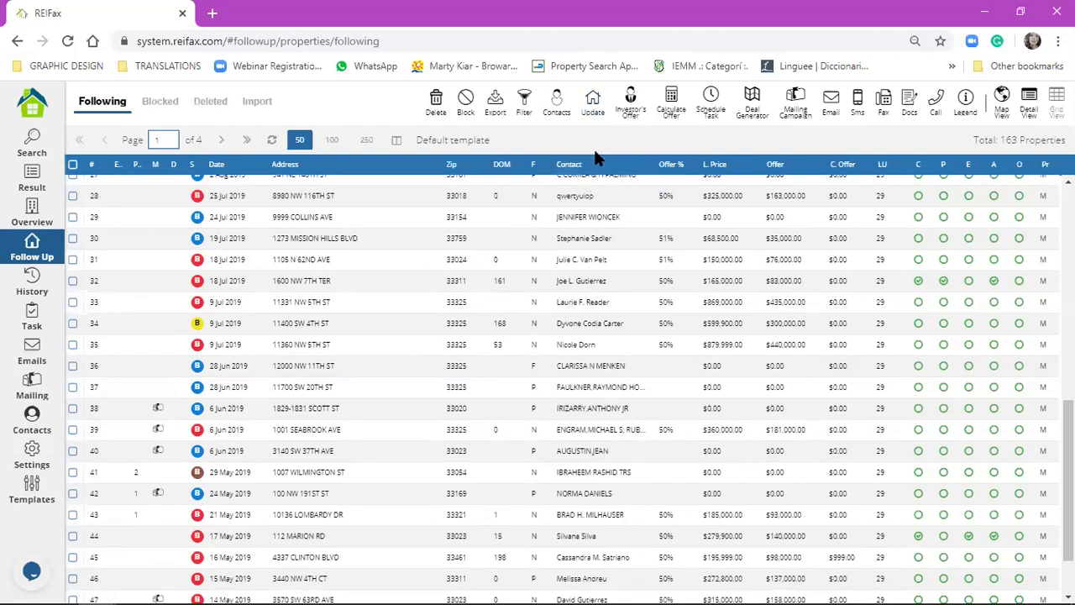
{"action": "left_click", "coordinate": [596, 285]}
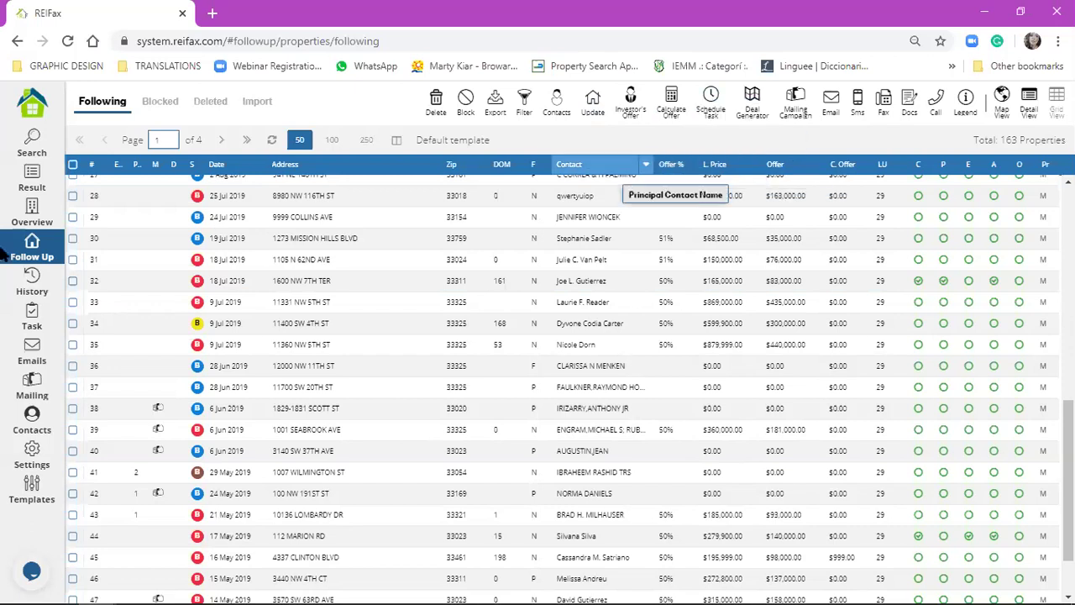
{"action": "left_click", "coordinate": [73, 164]}
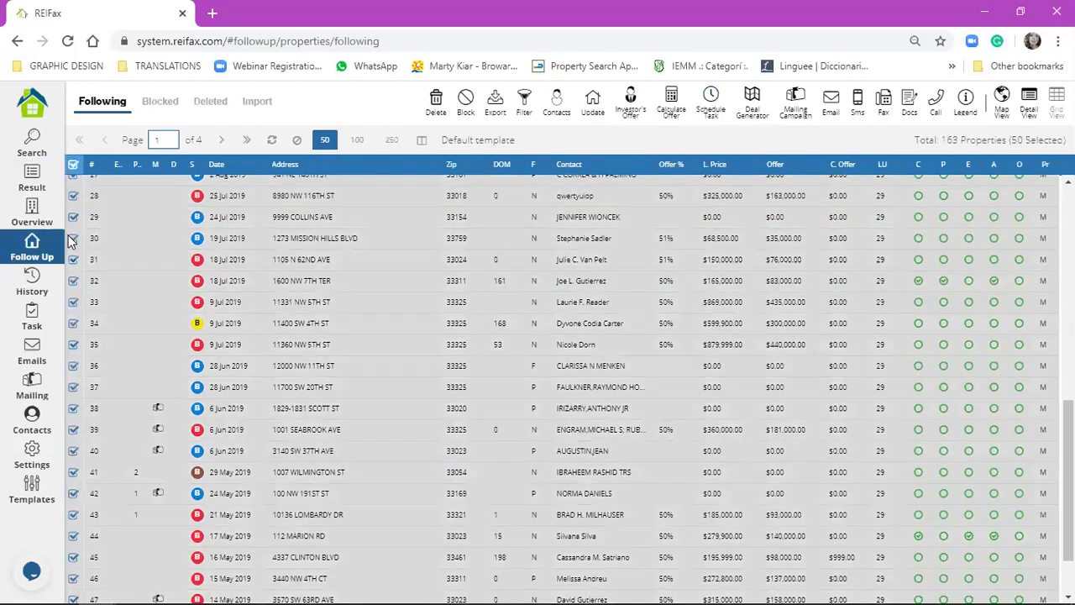
{"action": "left_click", "coordinate": [72, 238]}
{"action": "left_click", "coordinate": [73, 239]}
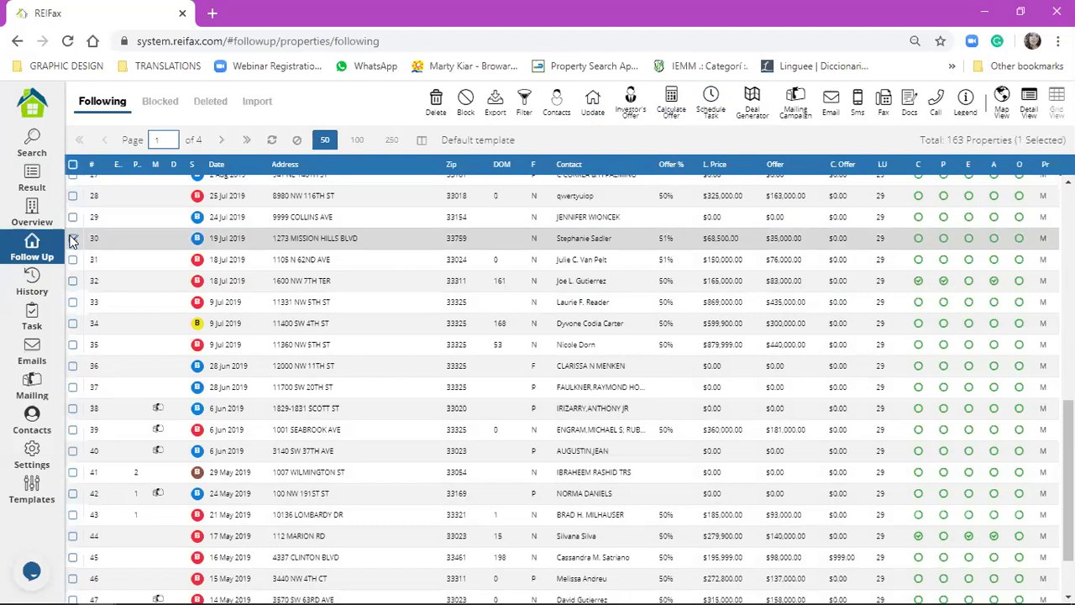
{"action": "left_click", "coordinate": [680, 109]}
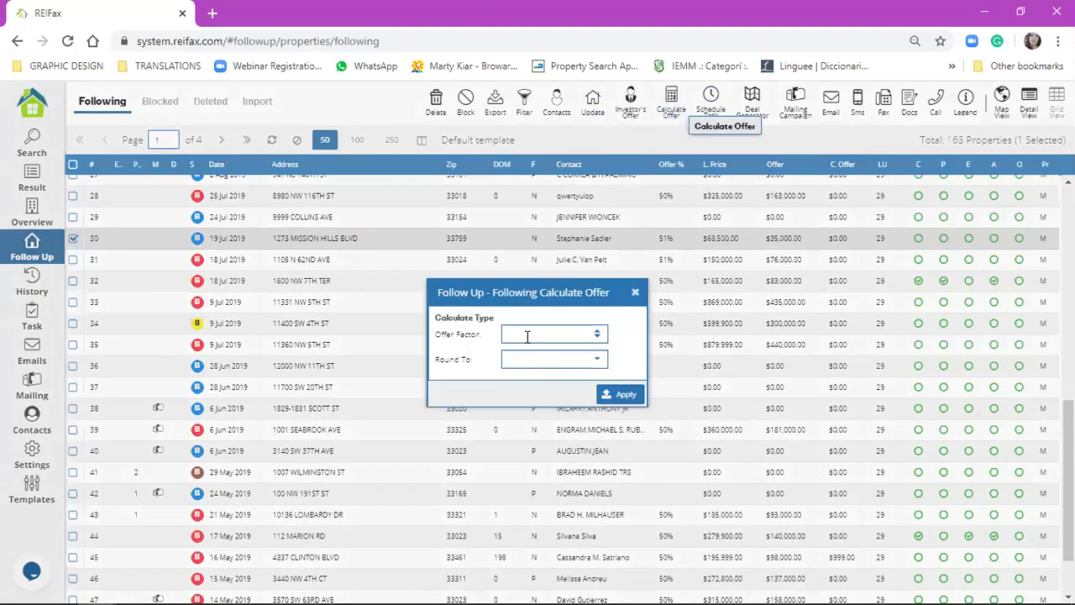
{"action": "left_click", "coordinate": [528, 337]}
{"action": "type", "text": "60"}
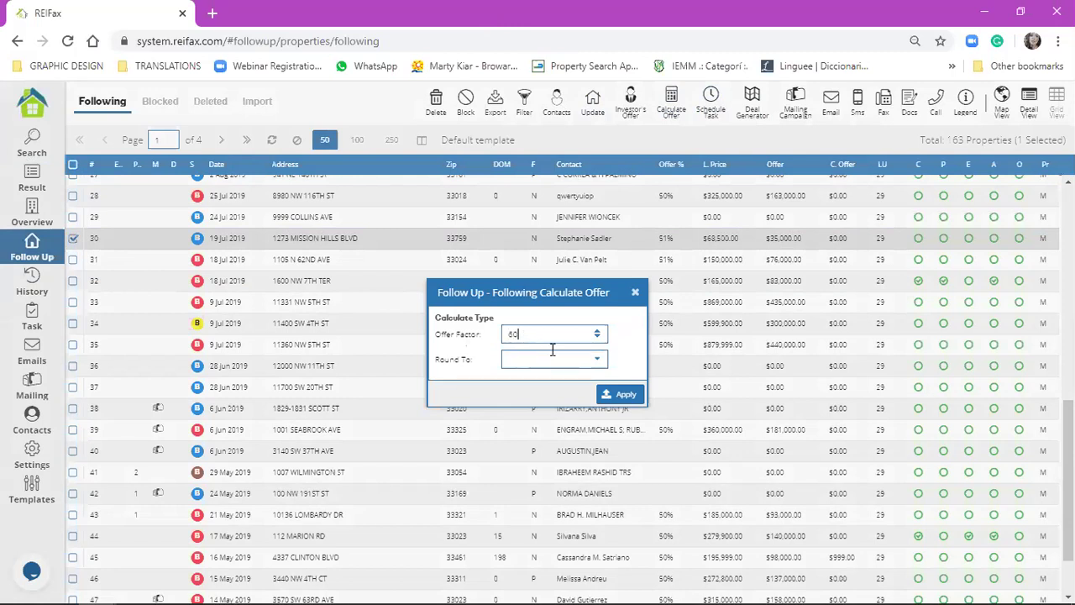
{"action": "left_click", "coordinate": [587, 359]}
{"action": "type", "text": "100"}
{"action": "key", "text": "Return"}
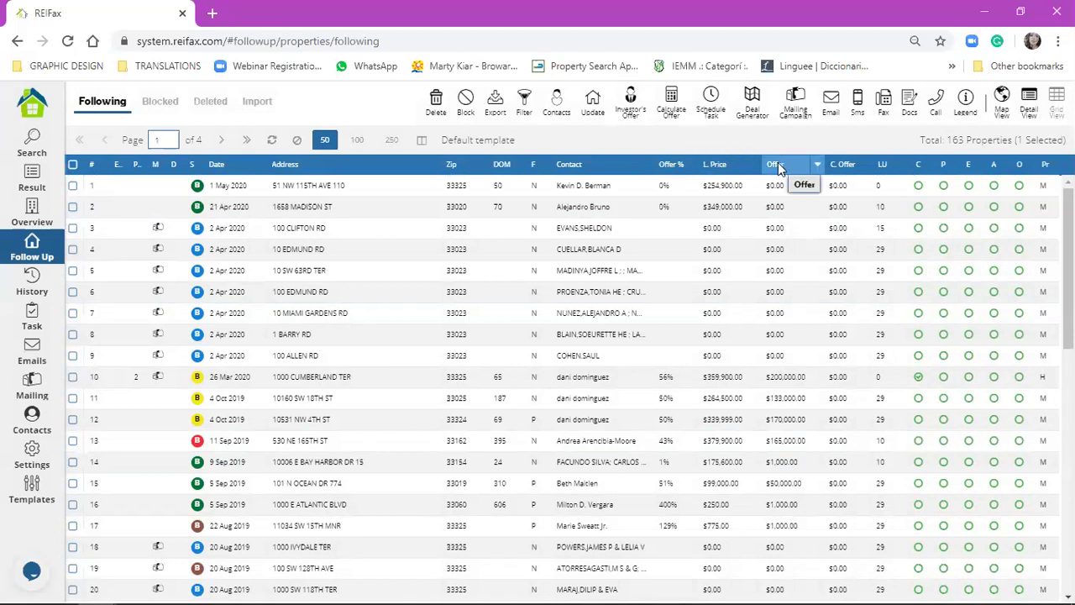
{"action": "left_click", "coordinate": [769, 383]}
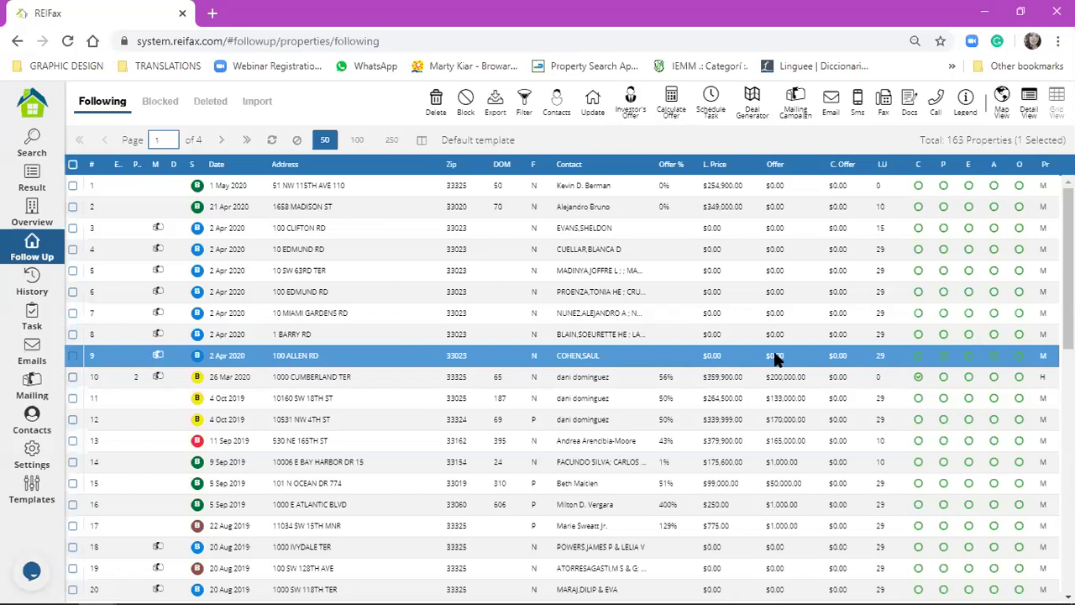
{"action": "left_click", "coordinate": [786, 378]}
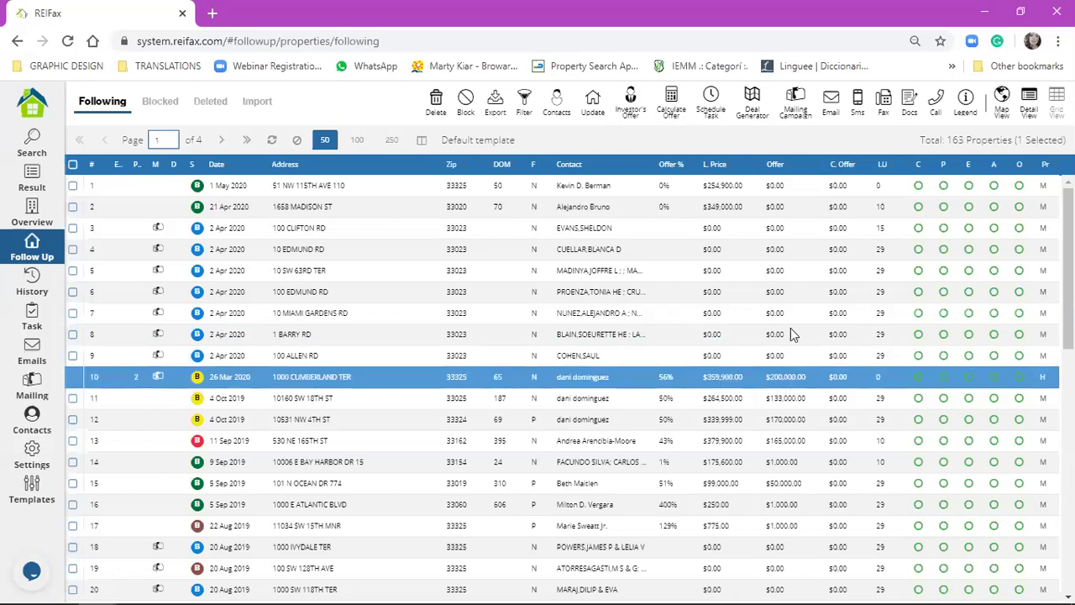
{"action": "left_click", "coordinate": [797, 526]}
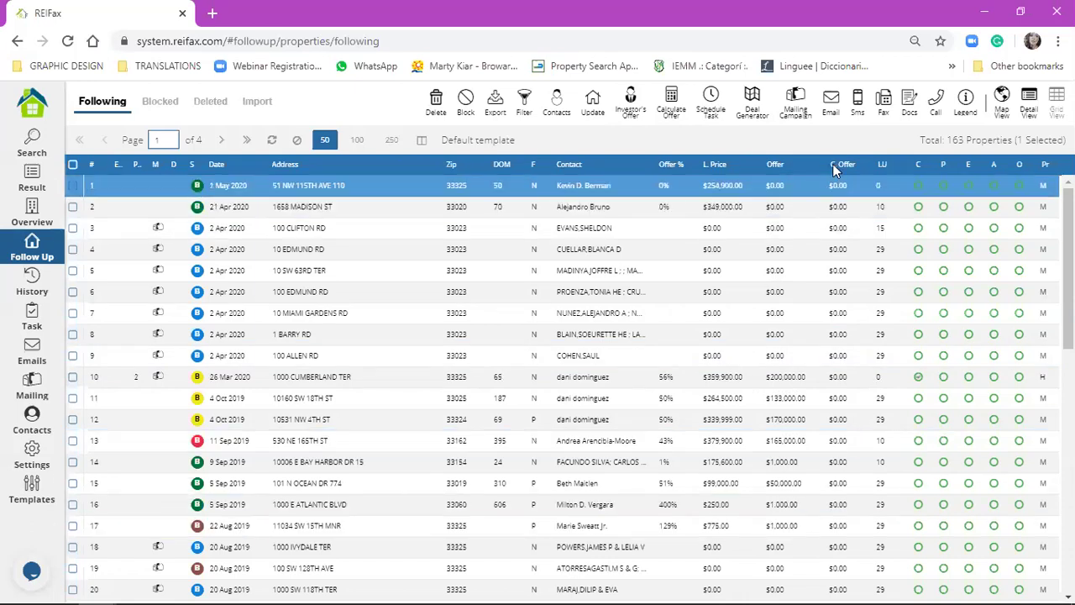
{"action": "left_click", "coordinate": [841, 442]}
{"action": "left_click", "coordinate": [841, 377]}
{"action": "left_click", "coordinate": [842, 378]}
{"action": "type", "text": "150000"}
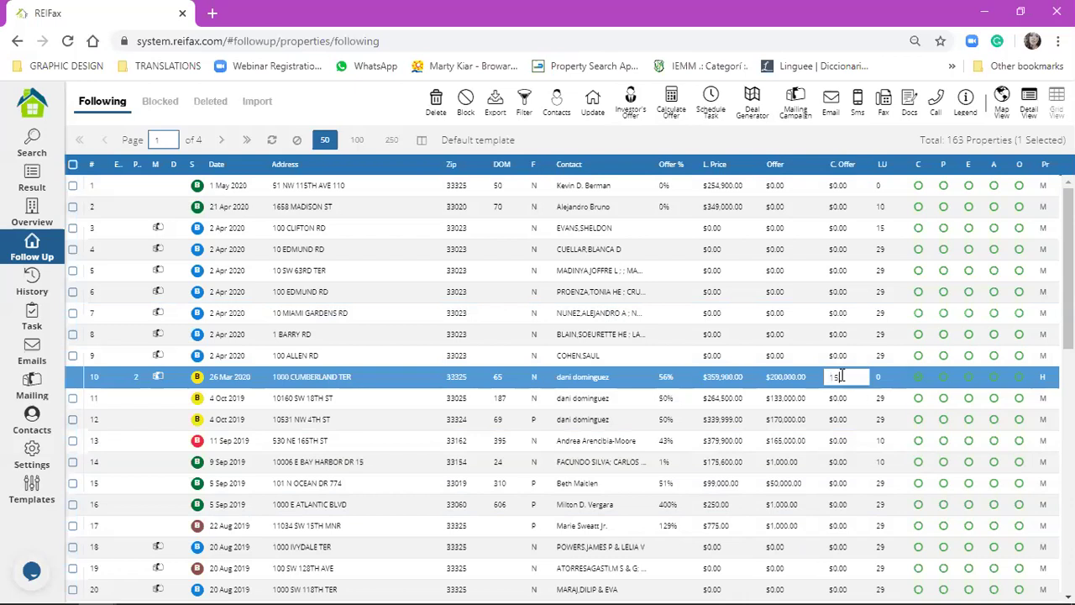
{"action": "key", "text": "Return"}
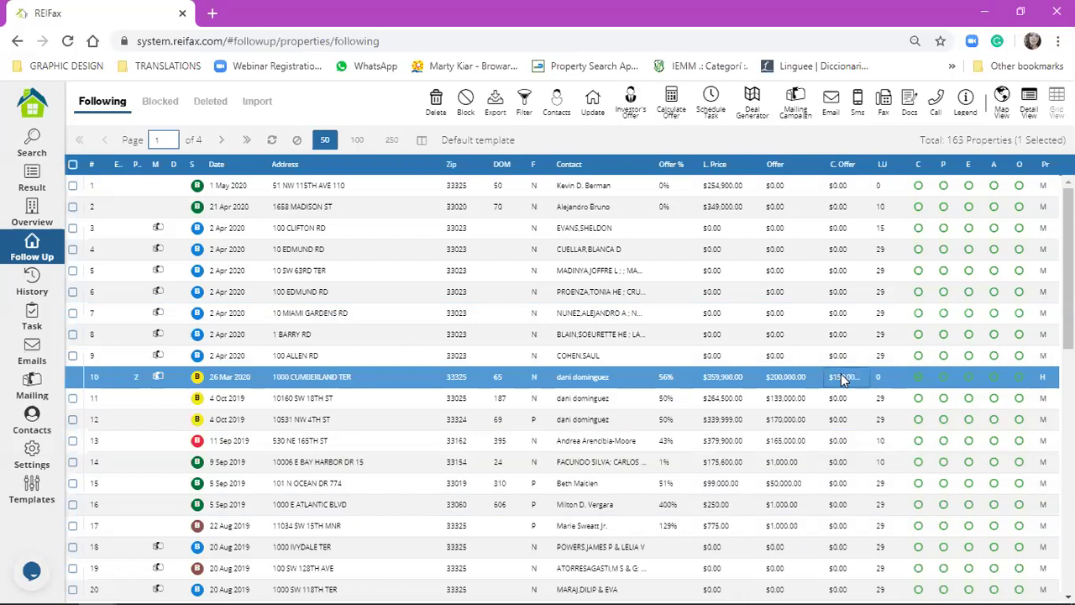
{"action": "left_click", "coordinate": [821, 363]}
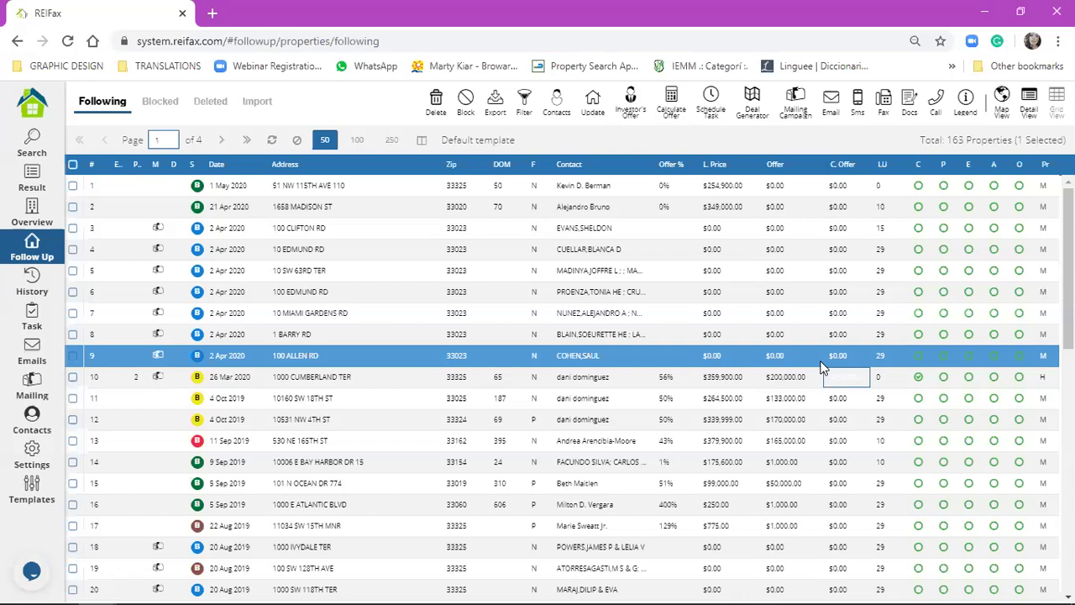
- Open the MP HOMEOWNER DREIA 2019.6 contract from Settings > Documents in the contract editor
{"action": "left_click", "coordinate": [25, 454]}
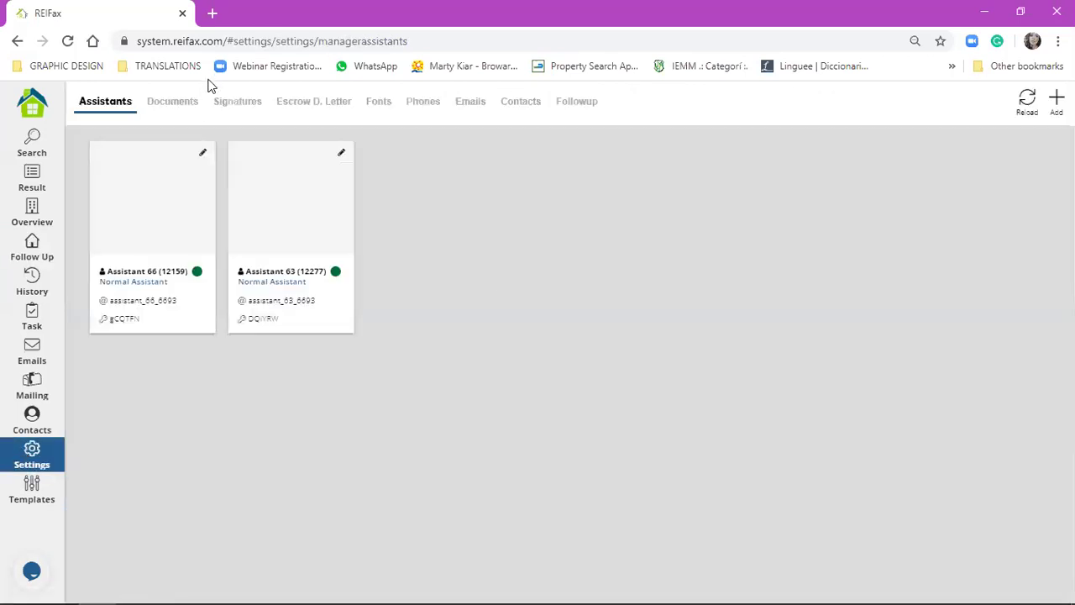
{"action": "left_click", "coordinate": [157, 103]}
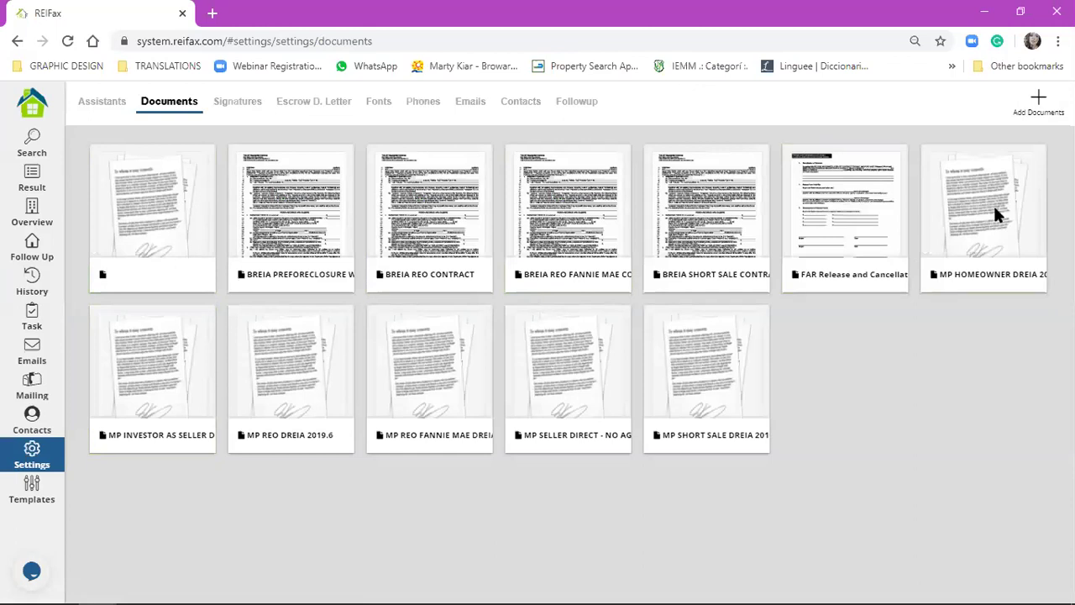
{"action": "left_click", "coordinate": [965, 276]}
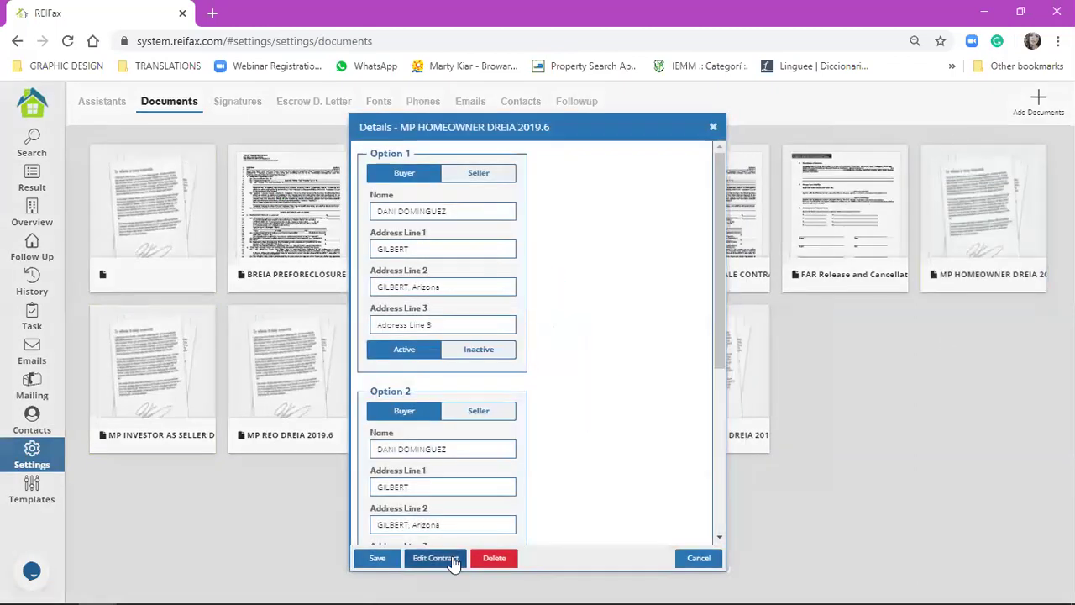
{"action": "left_click", "coordinate": [434, 557]}
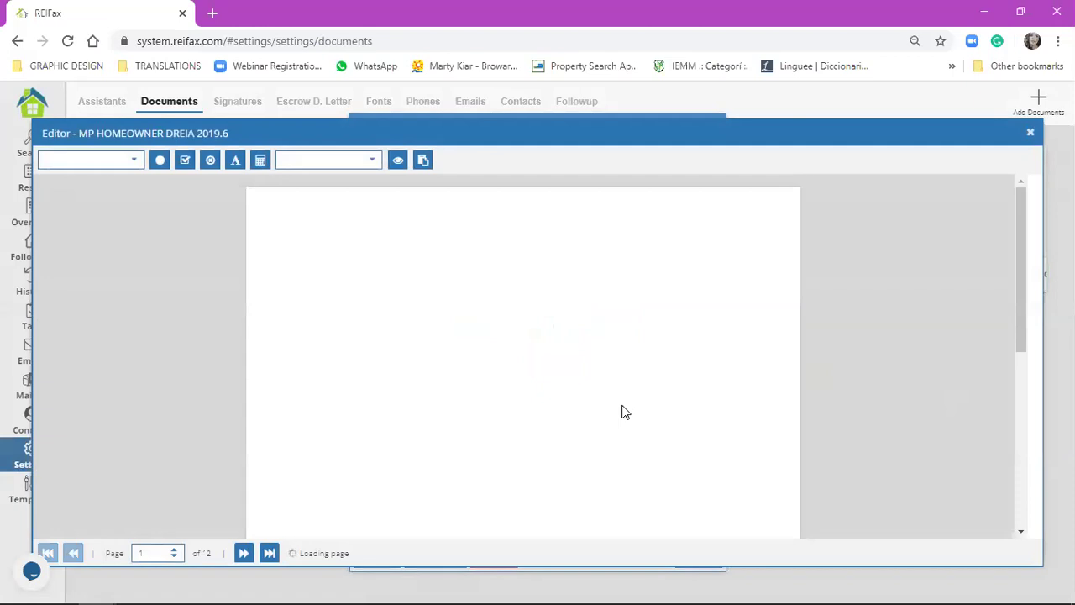
- Inspect the contract's Offer Price field, then close the editor and details and return to Follow Up
{"action": "scroll", "coordinate": [624, 413], "scroll_direction": "down", "scroll_amount": 5}
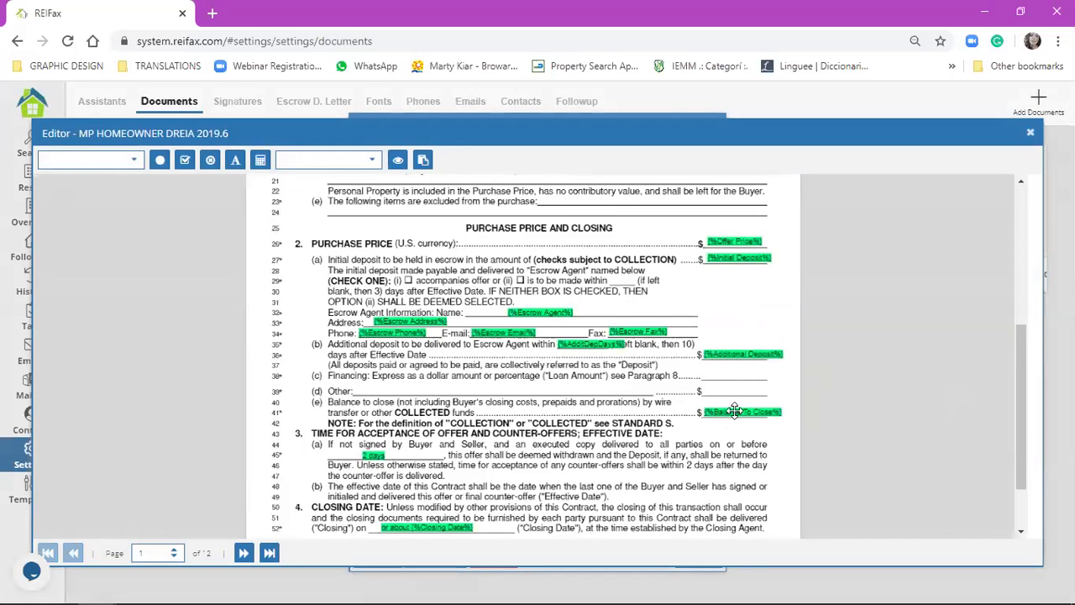
{"action": "left_click", "coordinate": [740, 242]}
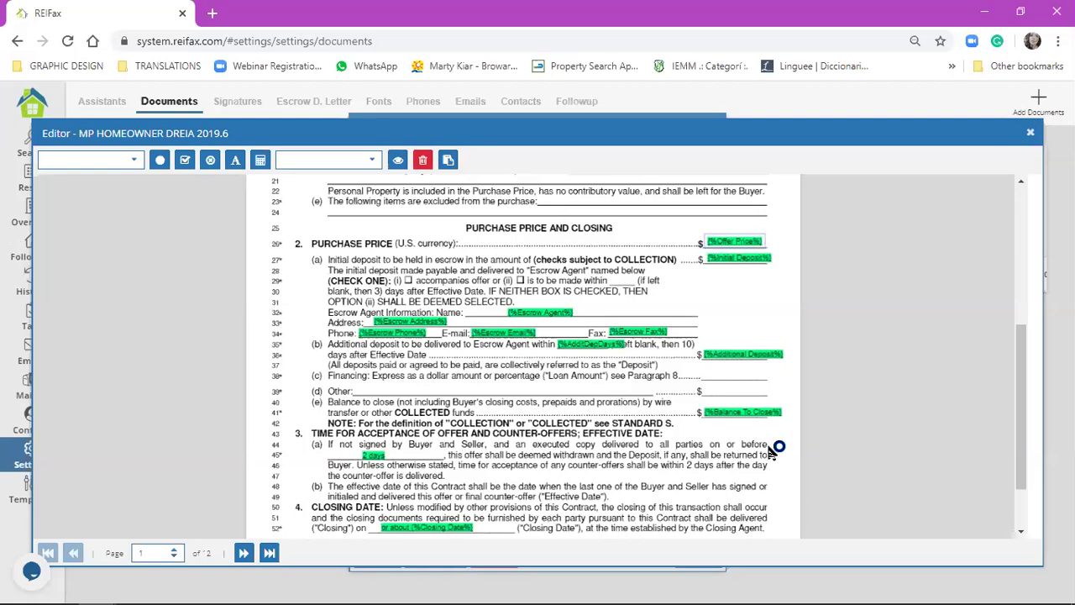
{"action": "left_click", "coordinate": [1029, 137]}
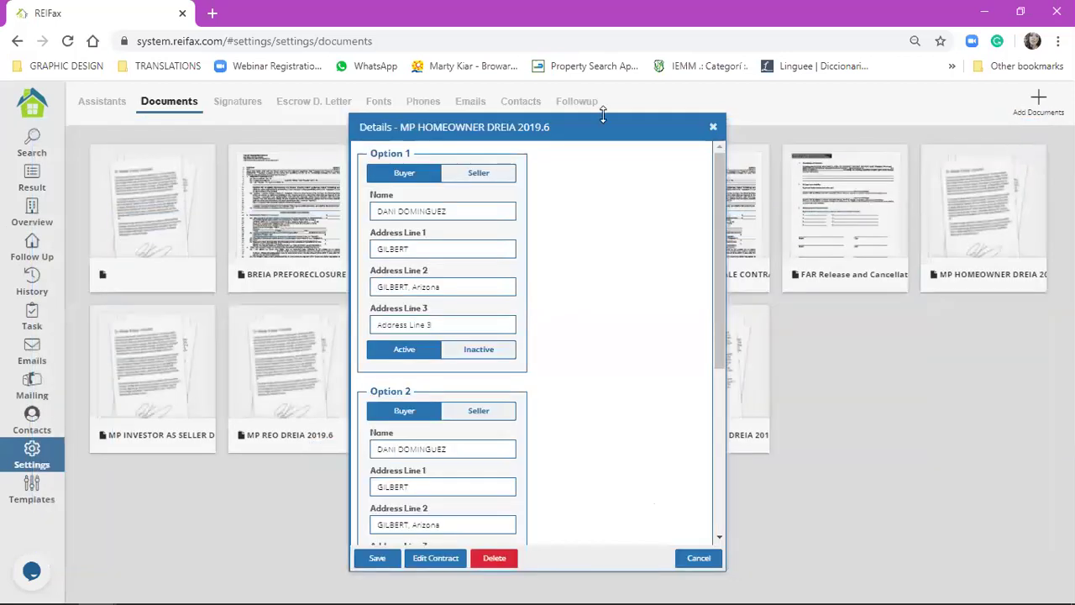
{"action": "left_click", "coordinate": [714, 128]}
{"action": "left_click", "coordinate": [29, 250]}
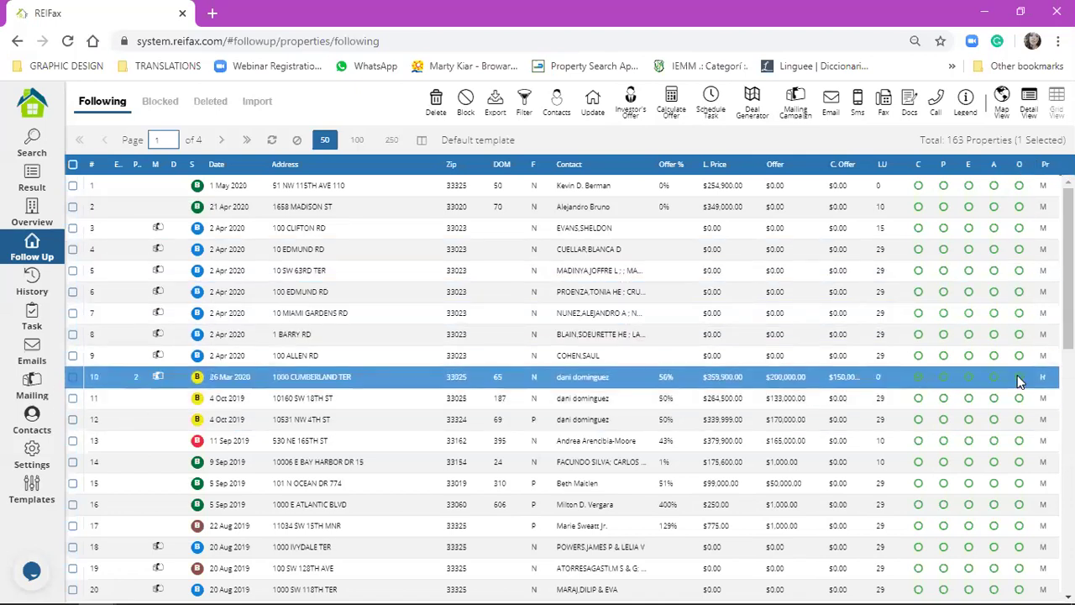
{"action": "left_click", "coordinate": [918, 377]}
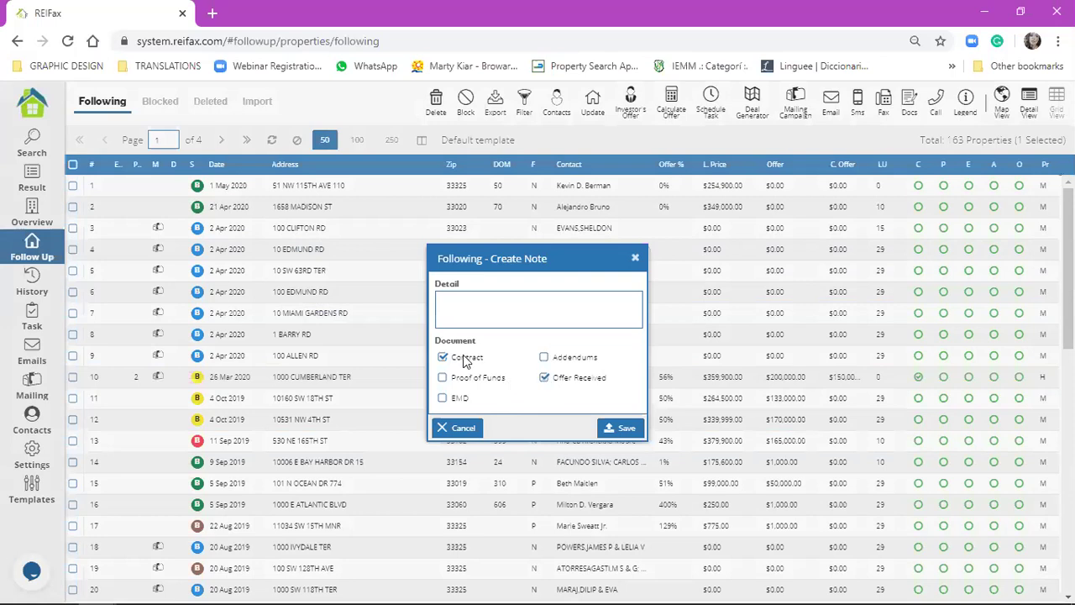
{"action": "left_click", "coordinate": [443, 380]}
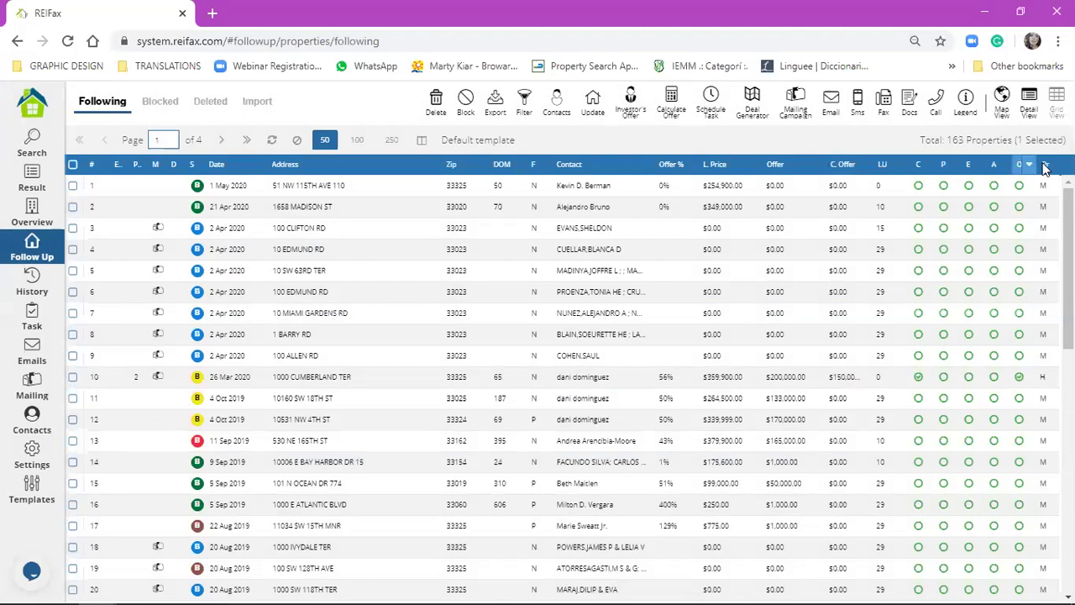
{"action": "left_click", "coordinate": [1043, 378]}
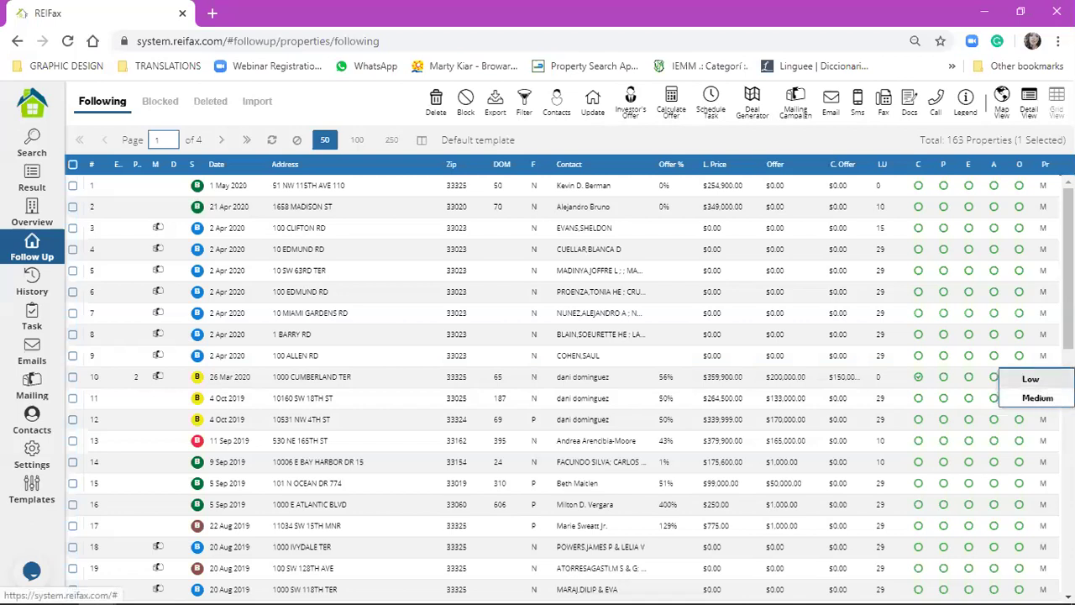
{"action": "left_click", "coordinate": [1038, 398]}
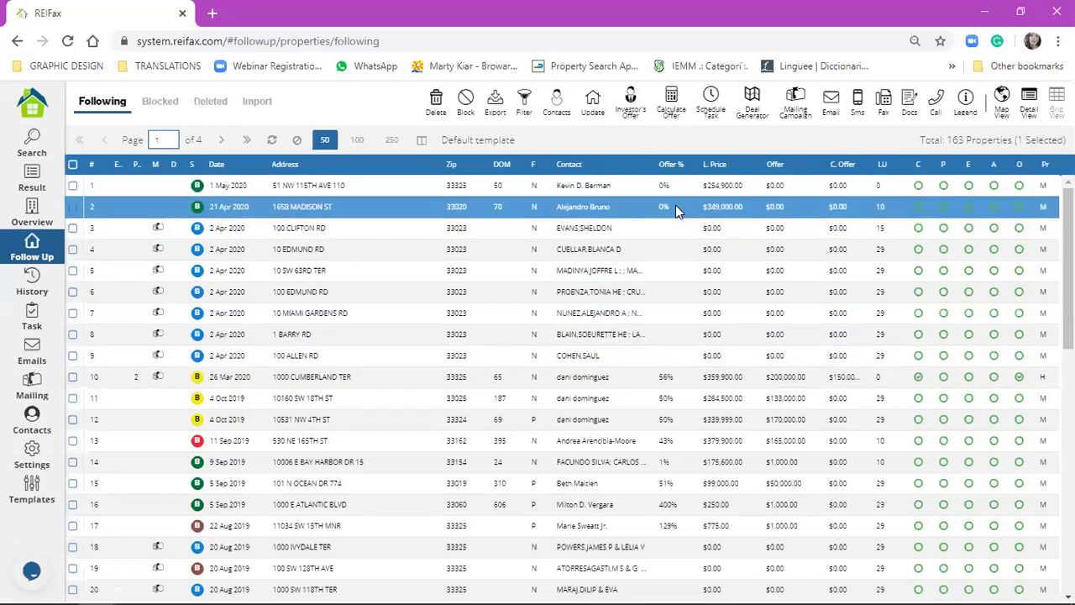
{"action": "left_click", "coordinate": [14, 290]}
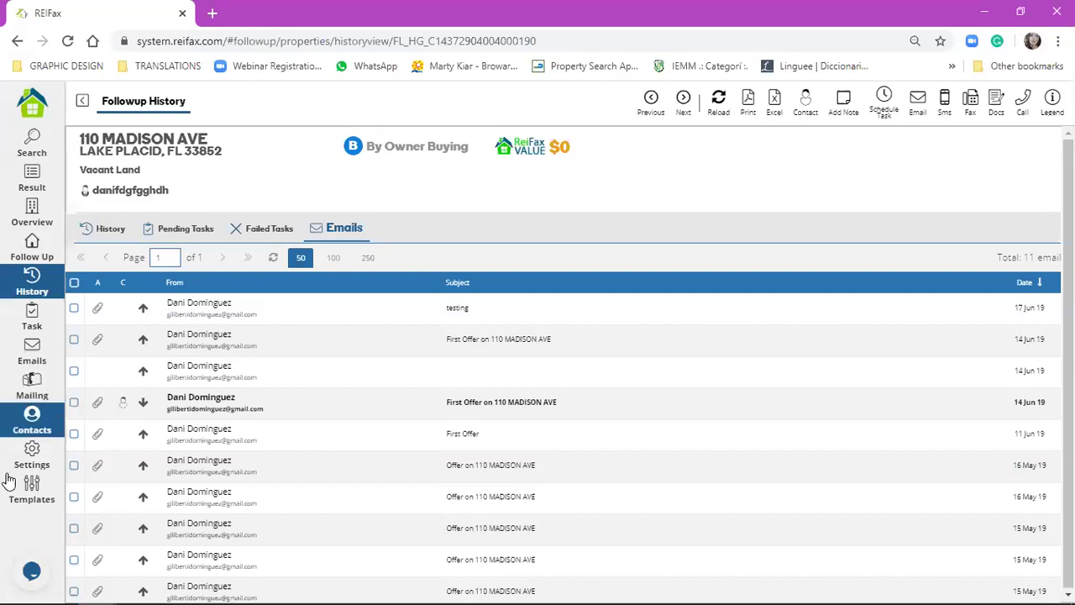
{"action": "left_click", "coordinate": [34, 576]}
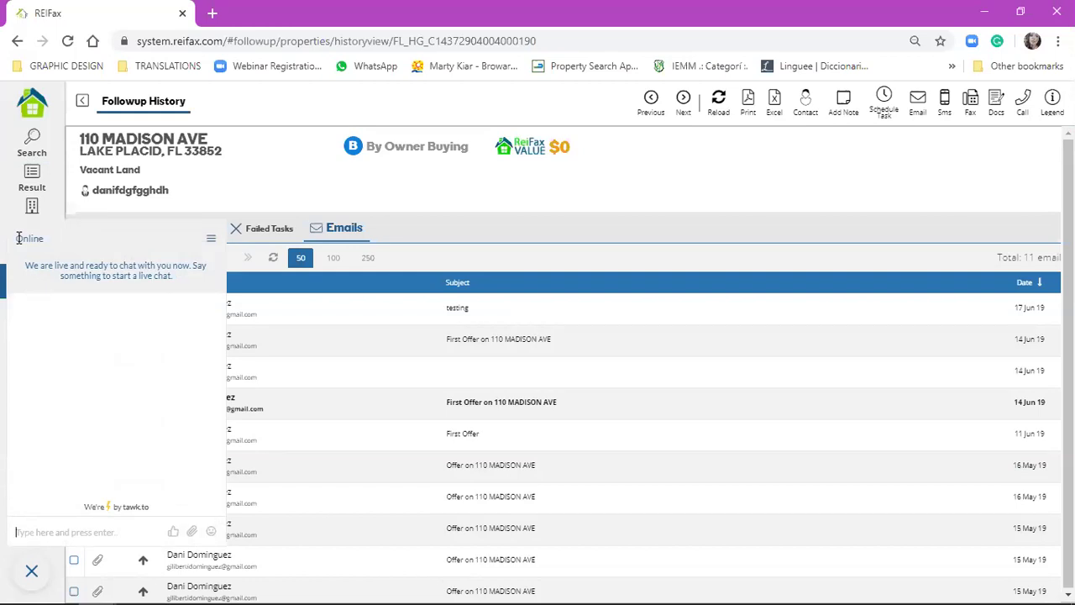
{"action": "left_click", "coordinate": [28, 112]}
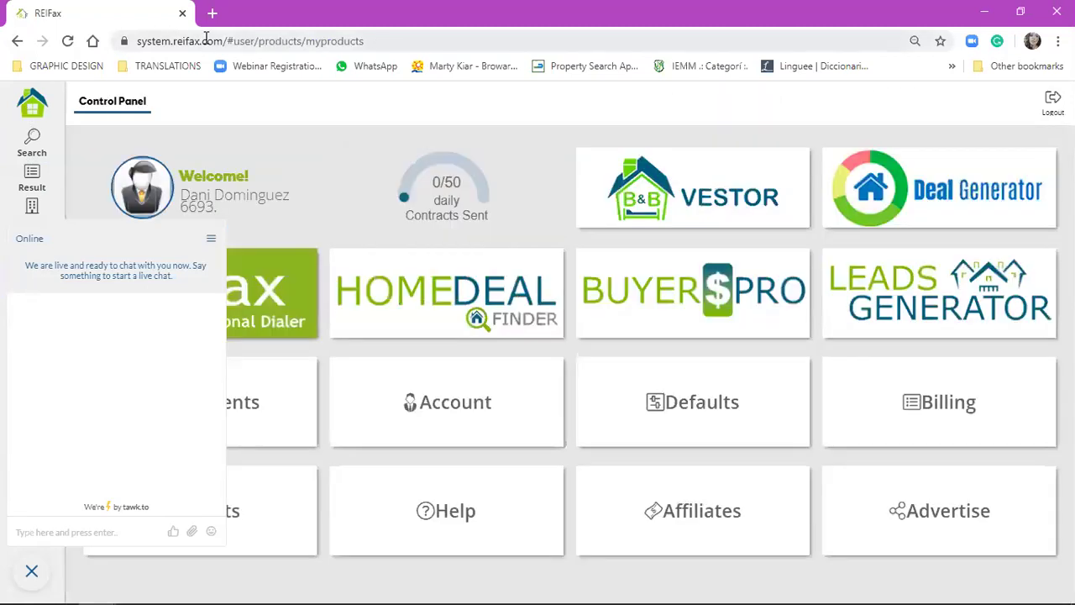
{"action": "left_click", "coordinate": [207, 42]}
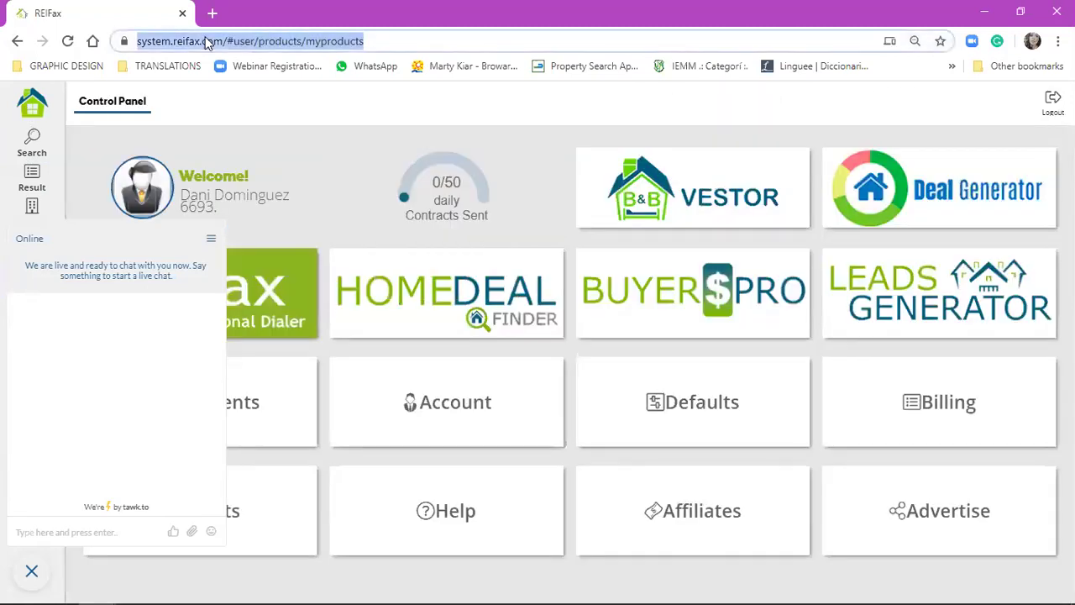
- Load reifax.com, open Company > Contact Us, and highlight the customer service phone number
{"action": "type", "text": "reif"}
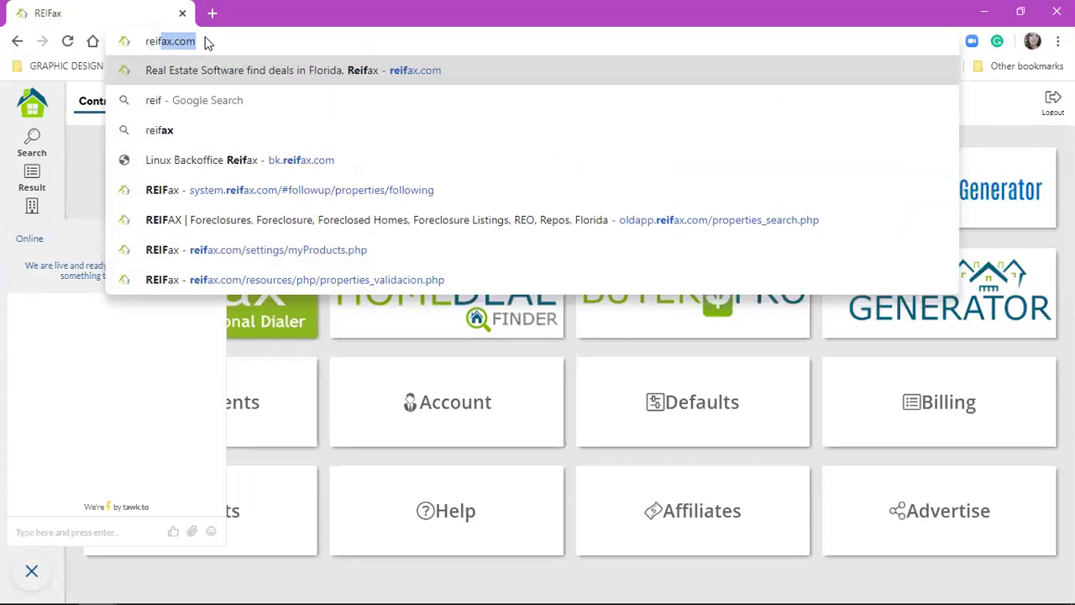
{"action": "key", "text": "Return"}
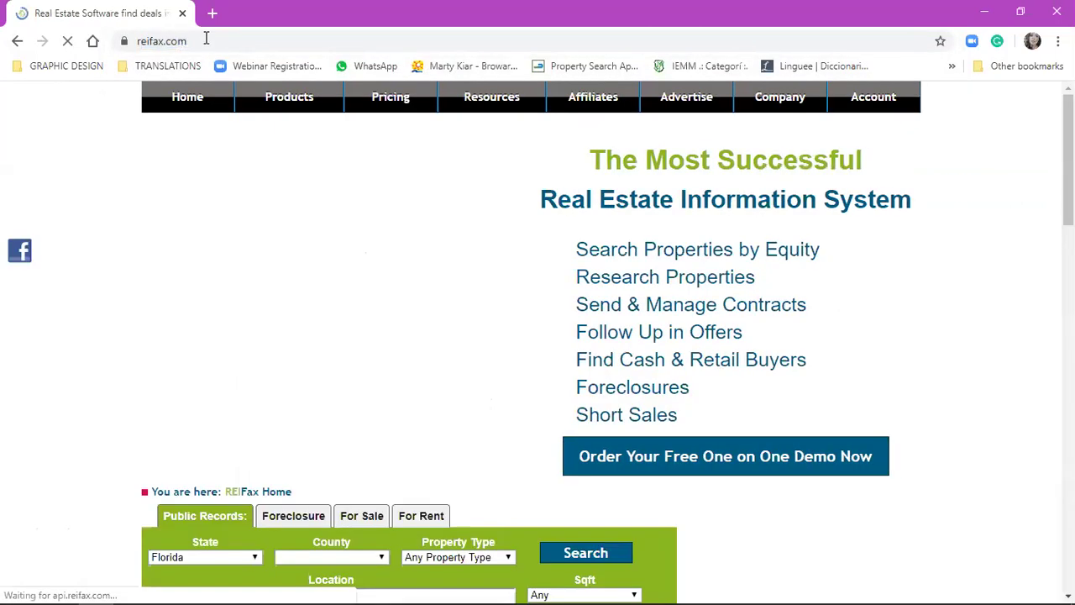
{"action": "mouse_move", "coordinate": [781, 101]}
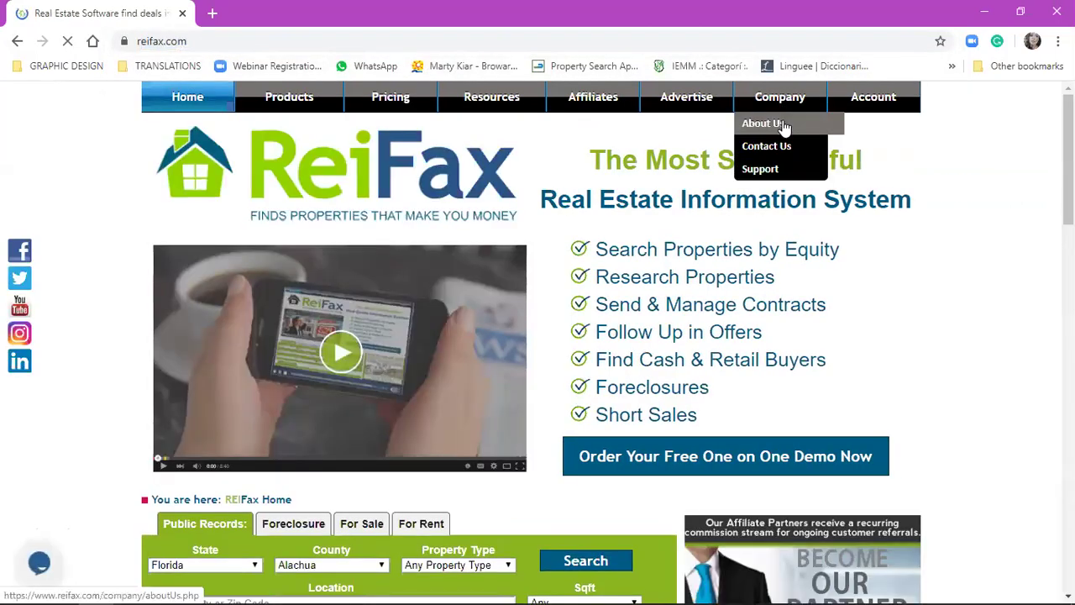
{"action": "left_click", "coordinate": [780, 151]}
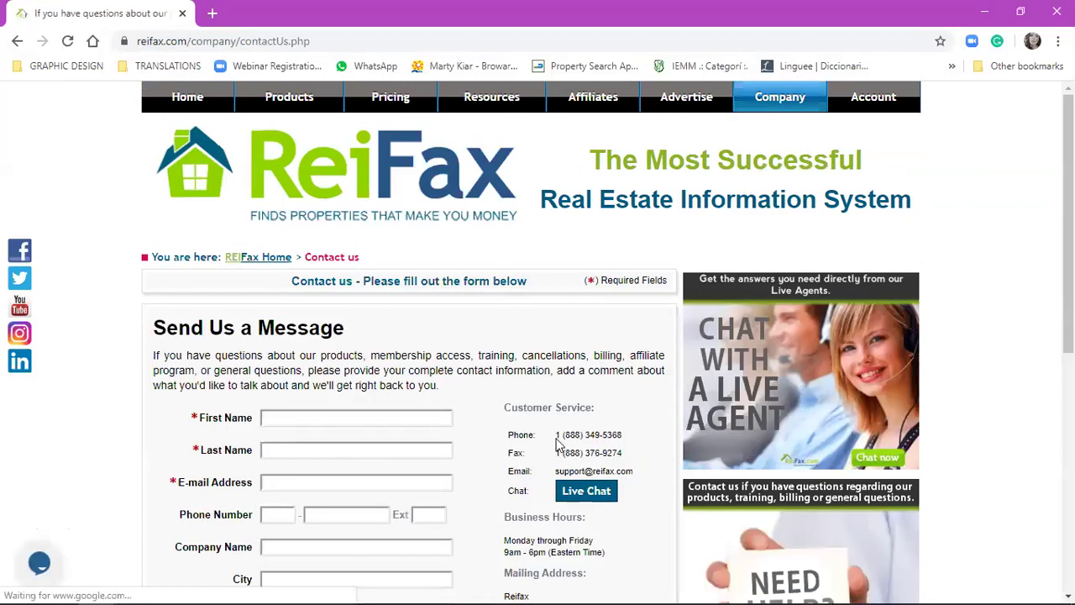
{"action": "left_click_drag", "start_coordinate": [555, 435], "coordinate": [627, 438]}
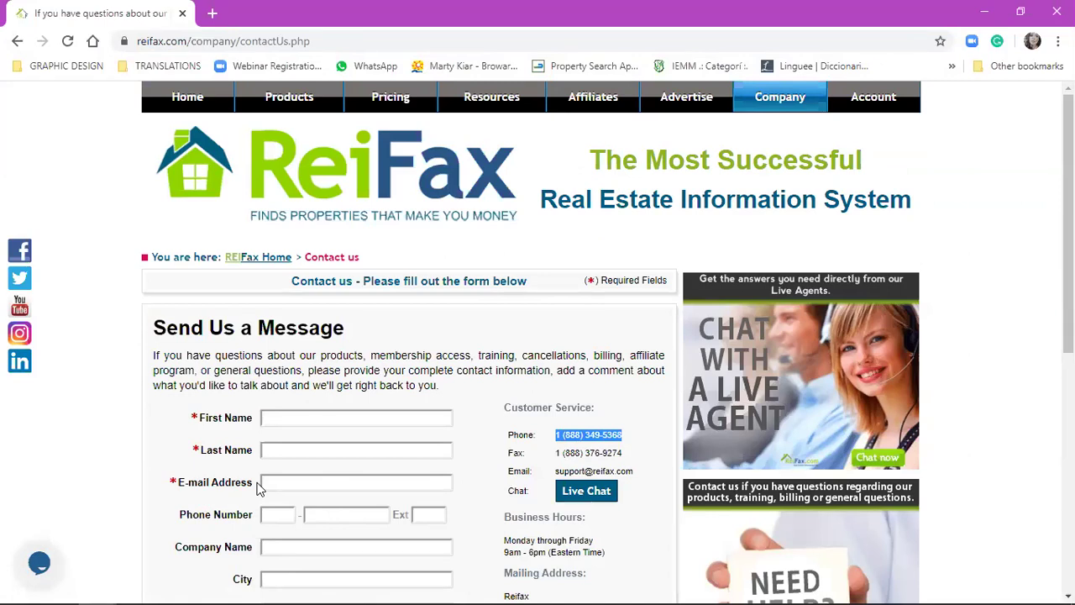
{"action": "left_click", "coordinate": [446, 587]}
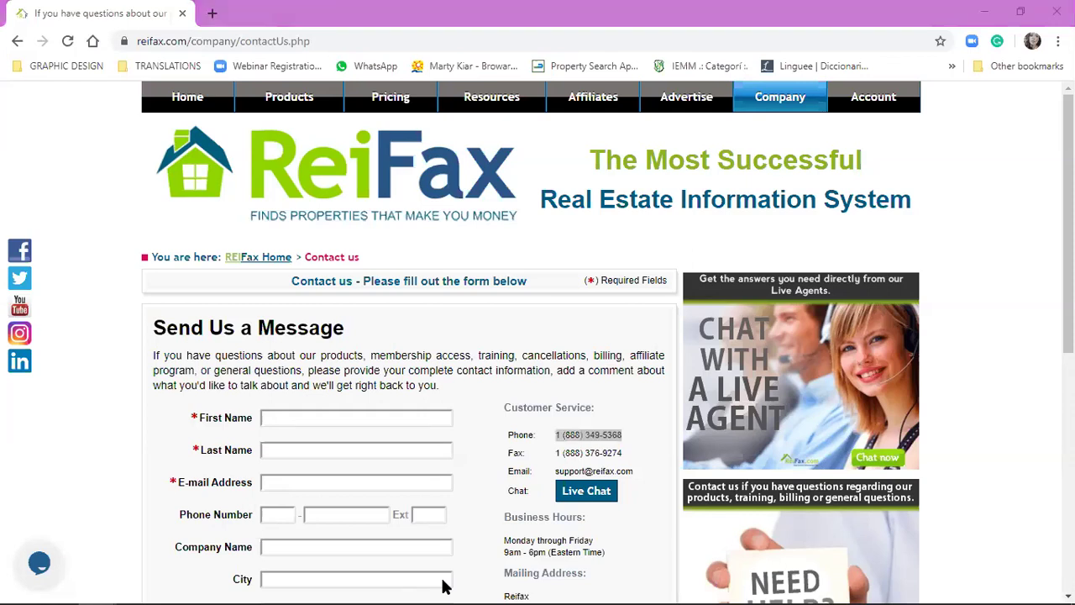